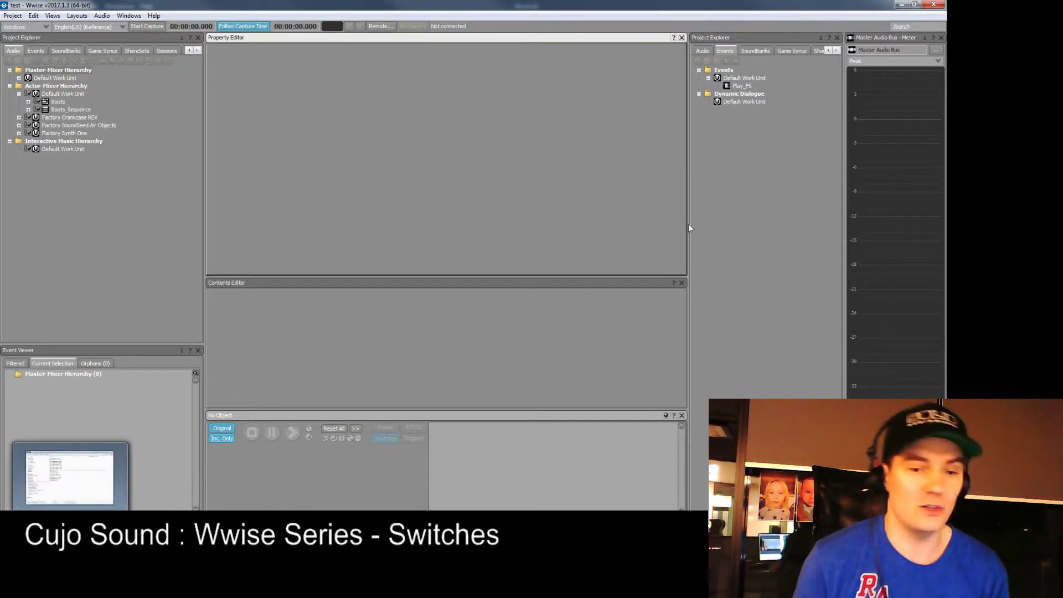
Look through the eight BootRun files in Explorer, then return to the Boots folder
key(alt+Tab)
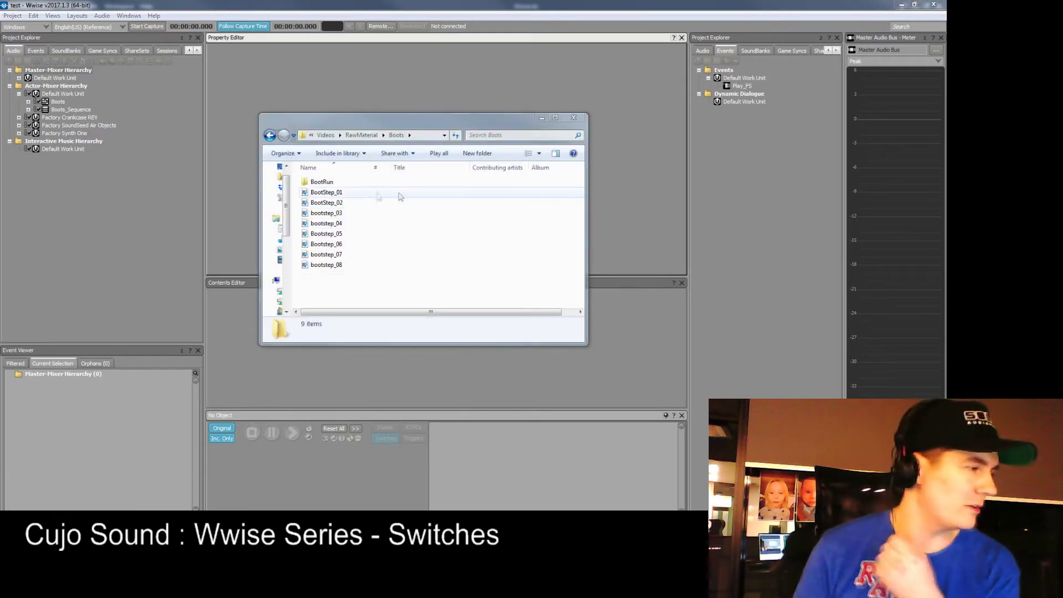
double_click(329, 182)
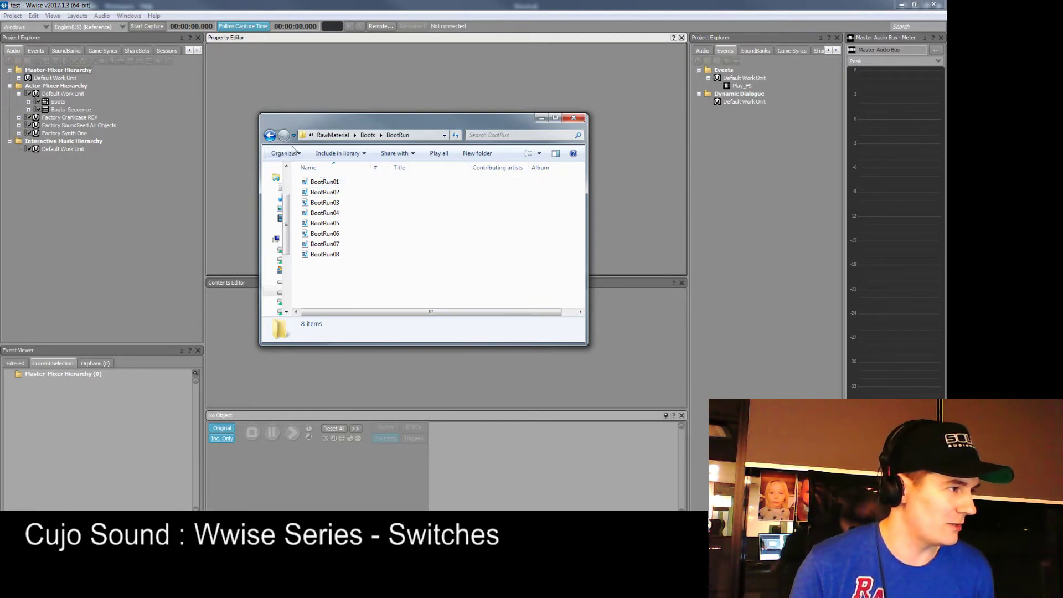
click(269, 135)
Import the BootRun folder's eight files as a Random Container named BootRun and select it
drag(321, 182, 68, 91)
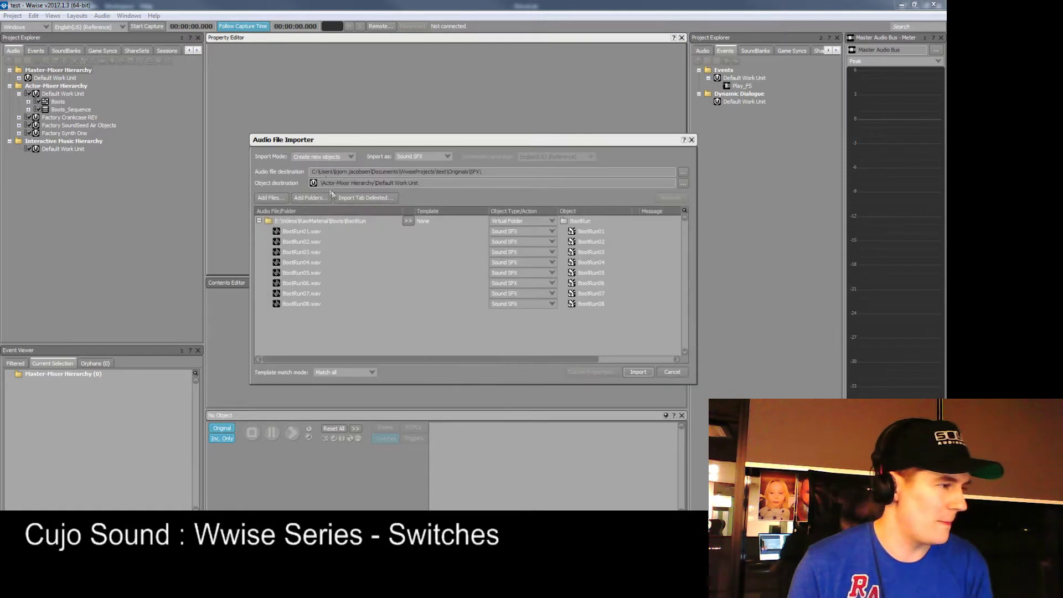
click(408, 221)
click(408, 221)
click(408, 221)
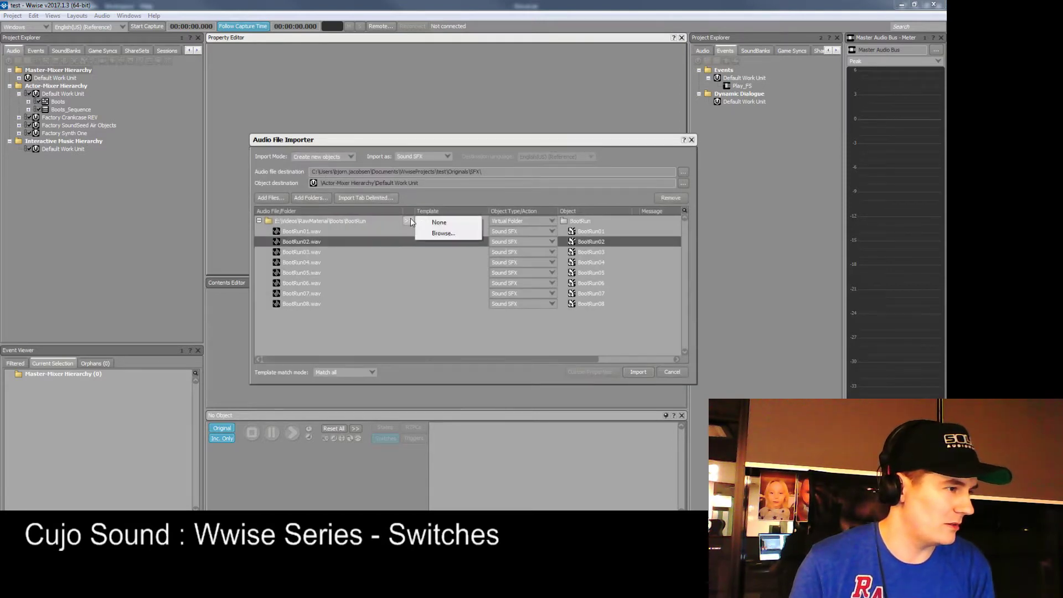
click(367, 221)
click(408, 221)
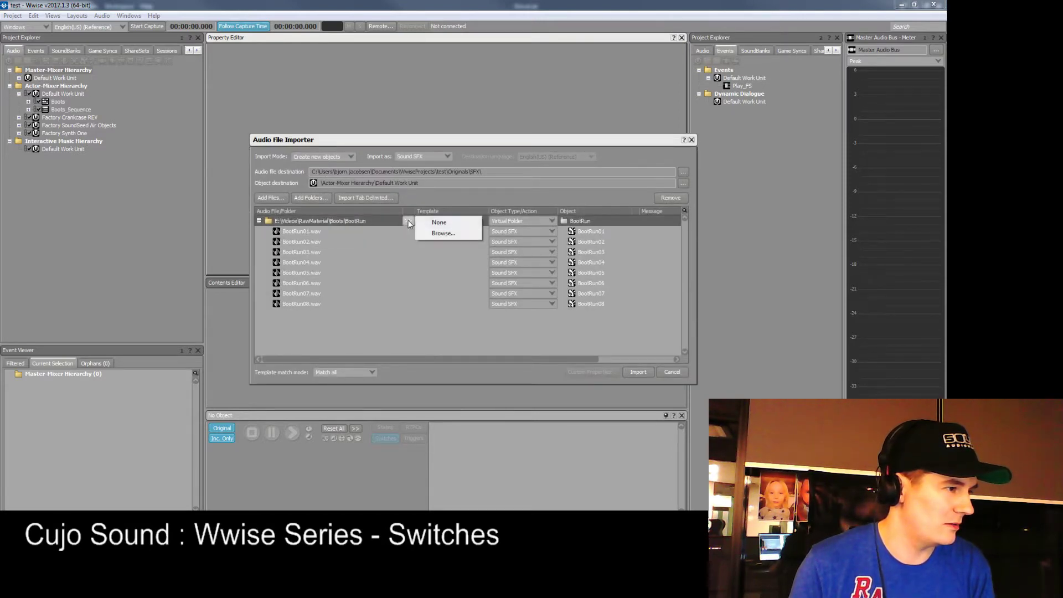
click(530, 221)
click(524, 252)
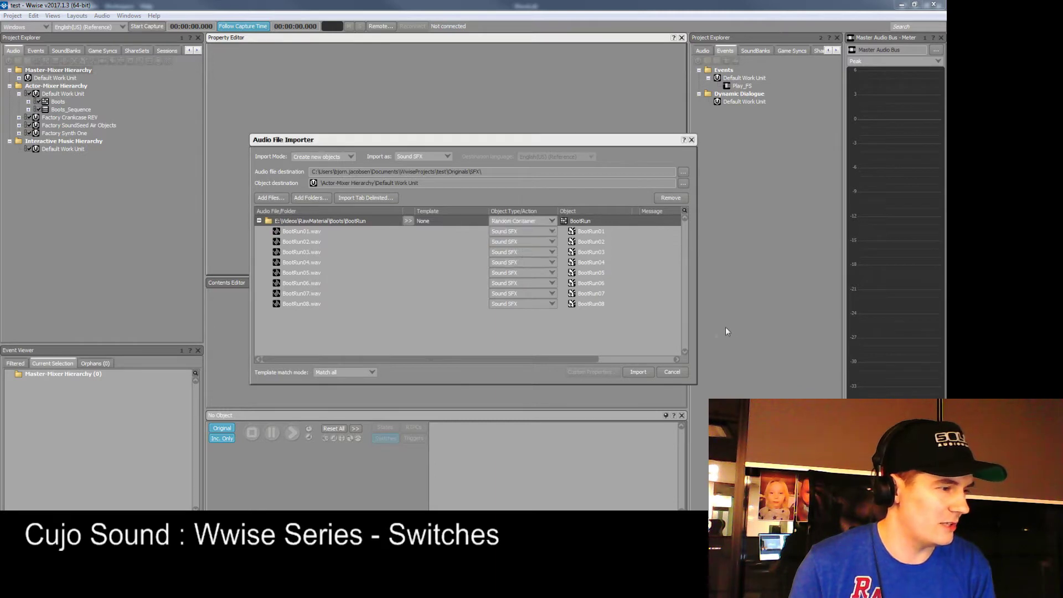
click(638, 372)
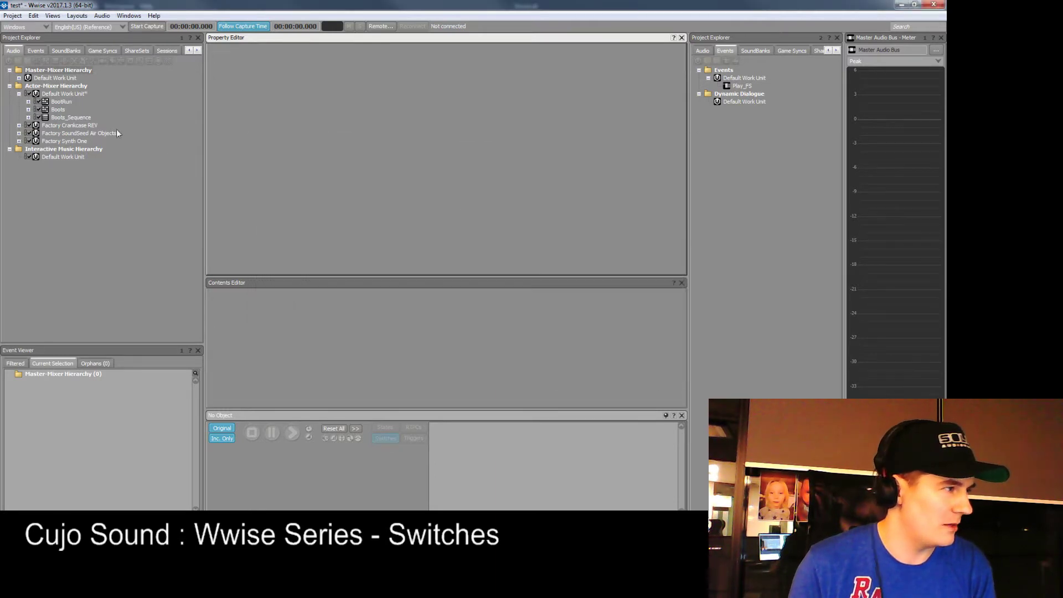
click(62, 102)
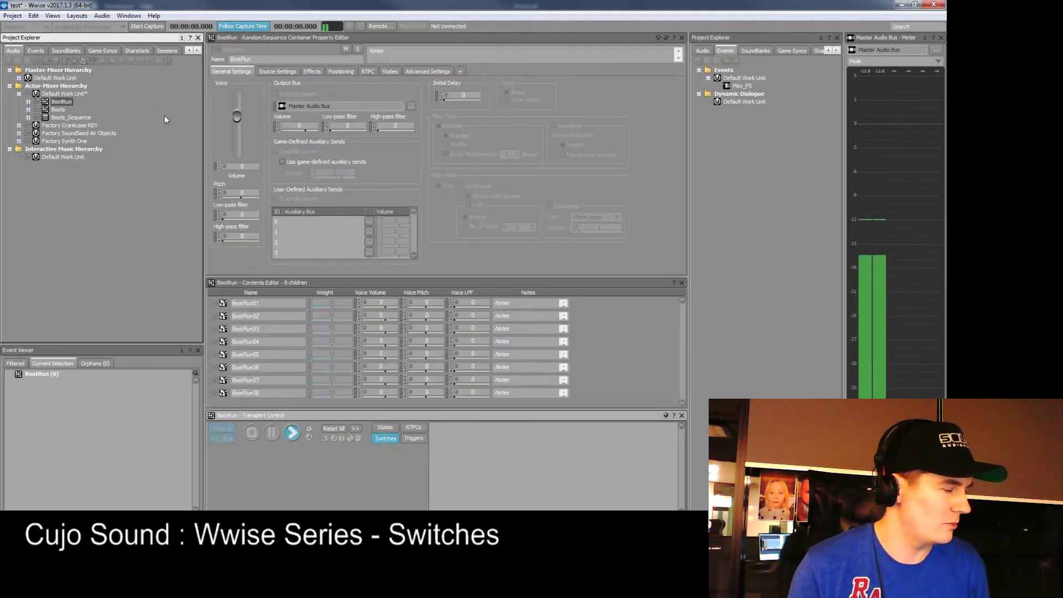
key(Down)
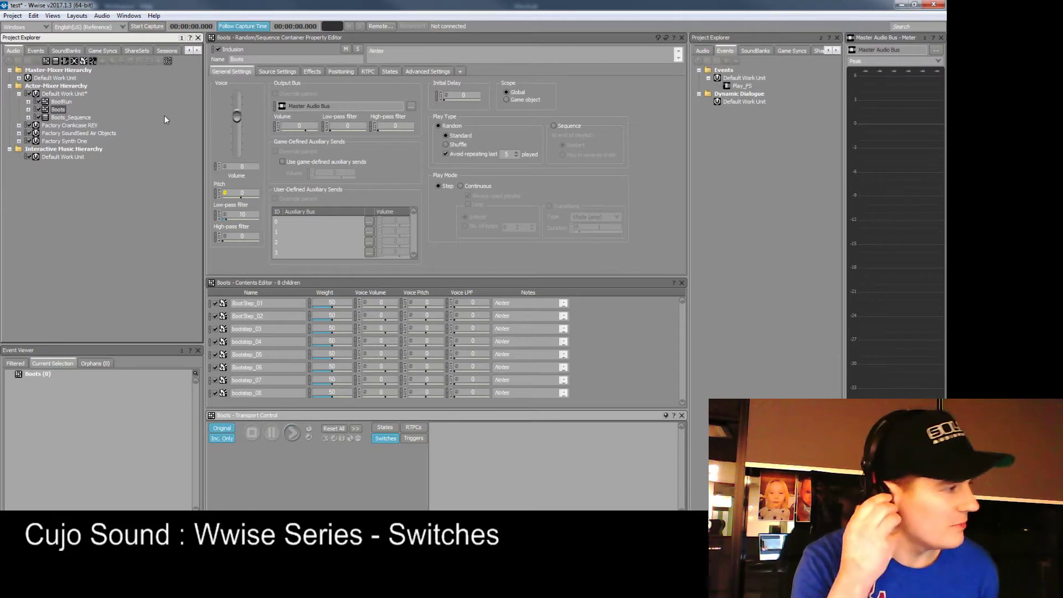
key(space)
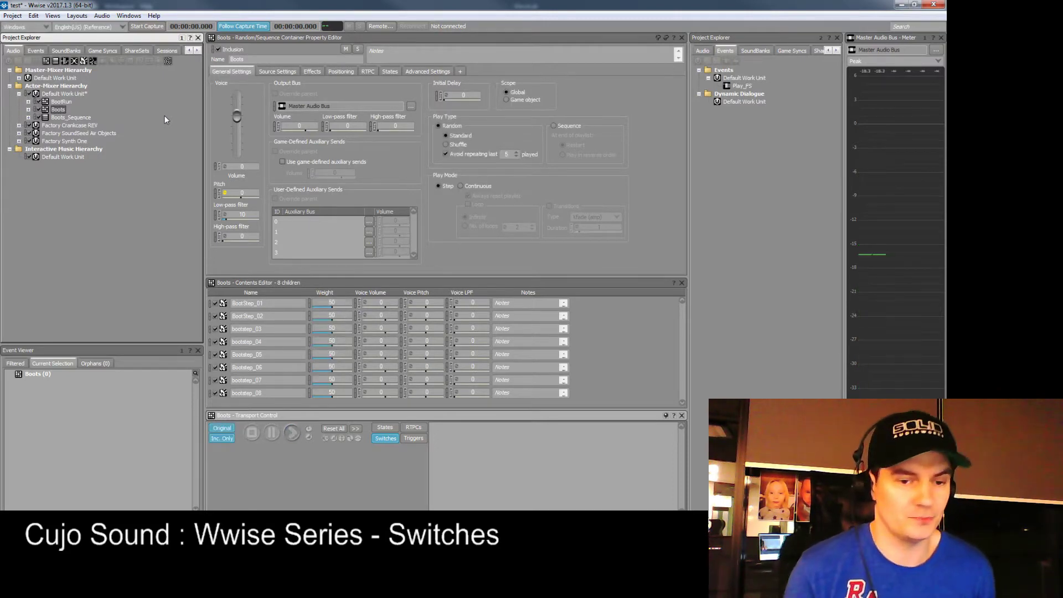
key(Up)
key(space)
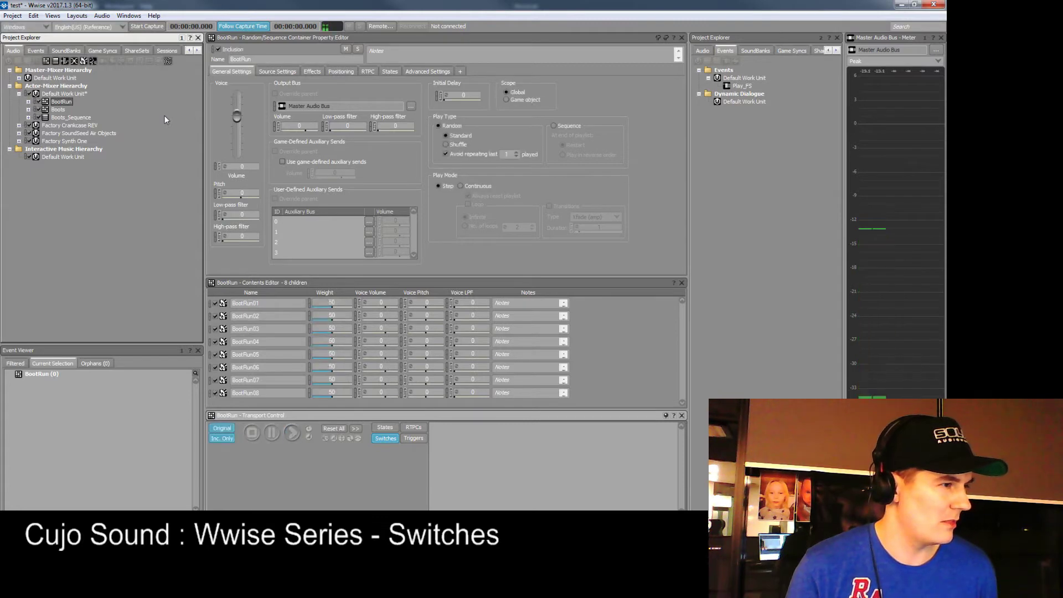
double_click(66, 102)
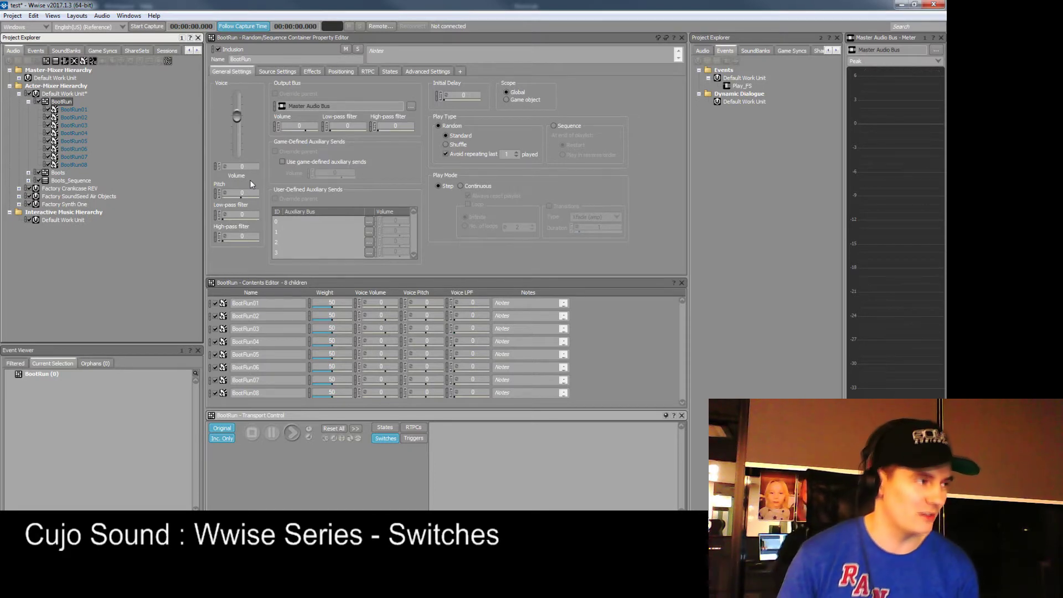
click(28, 102)
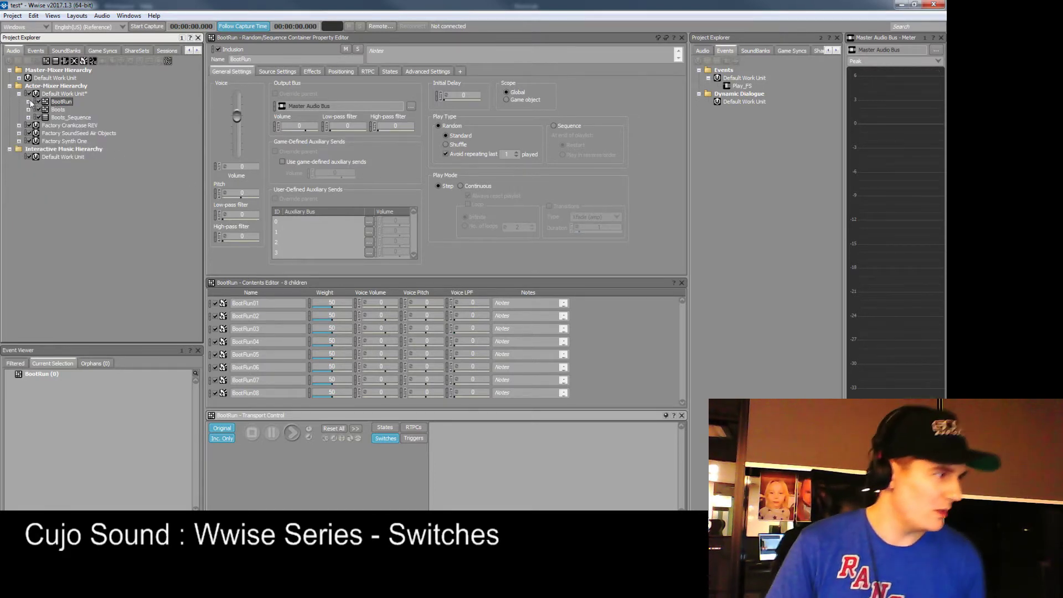
click(73, 109)
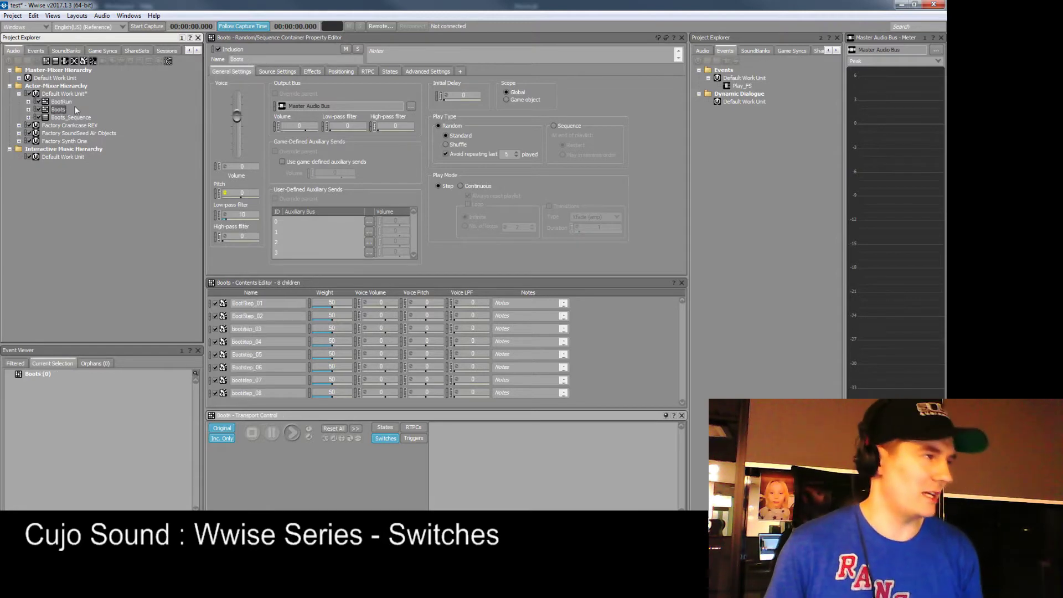
key(Up)
key(Down)
key(Up)
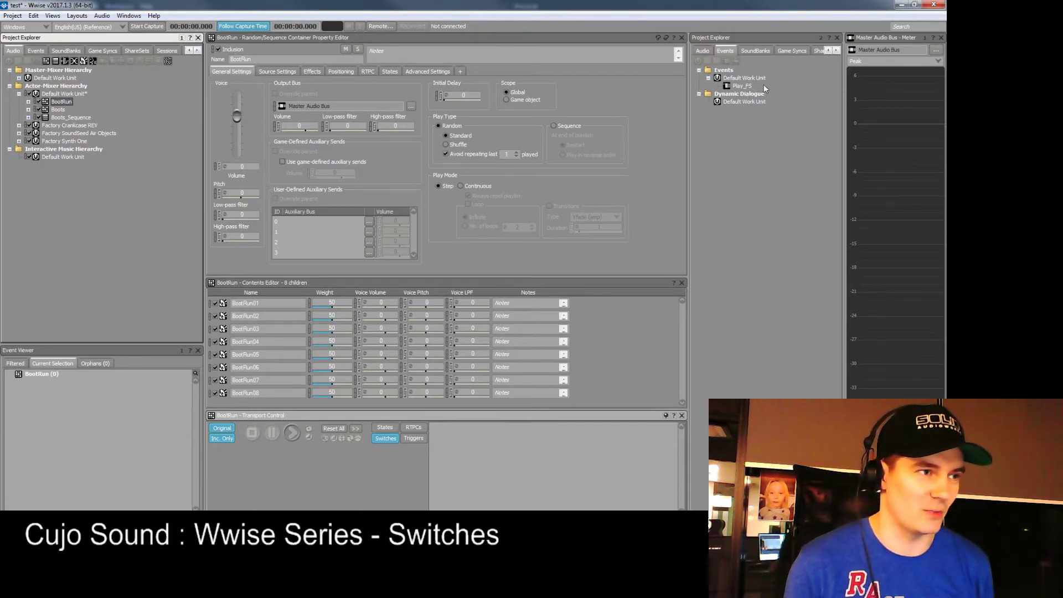
click(742, 85)
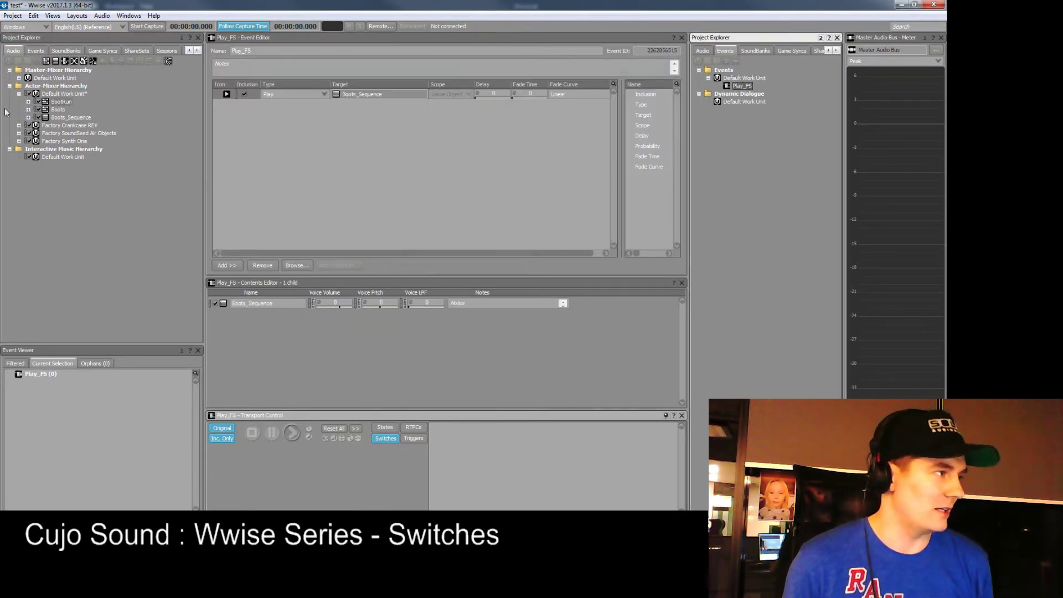
Add a Switch Group under the Switches Default Work Unit in Game Syncs, named Locomotion_Type
click(61, 103)
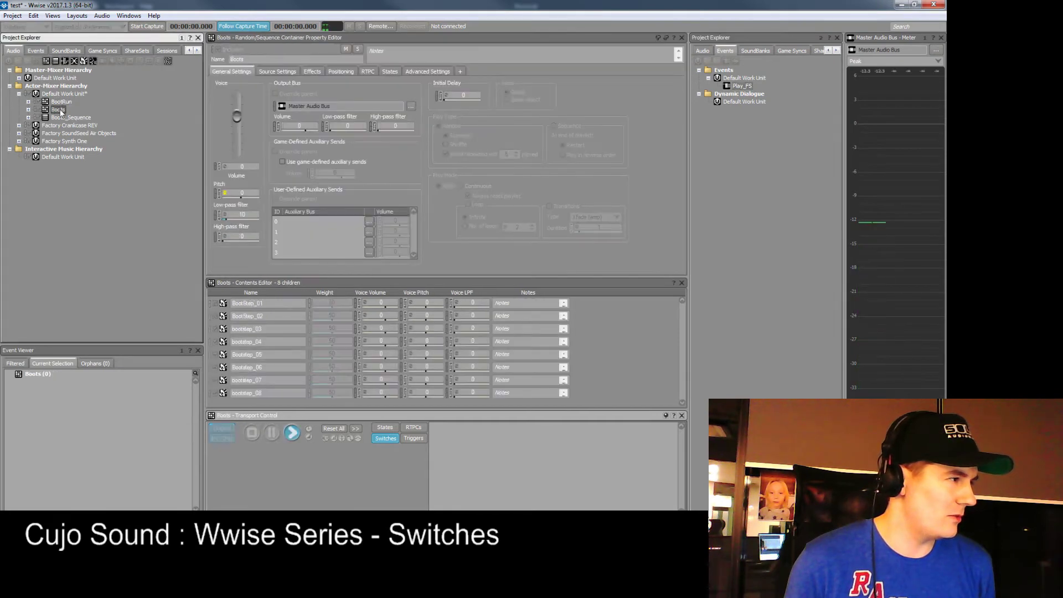
click(64, 95)
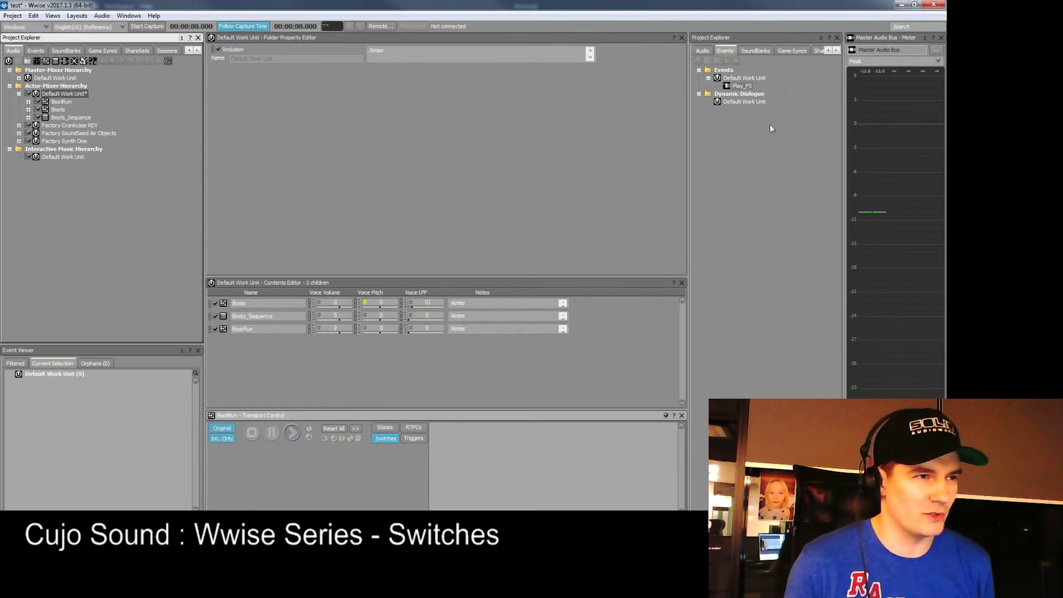
click(798, 51)
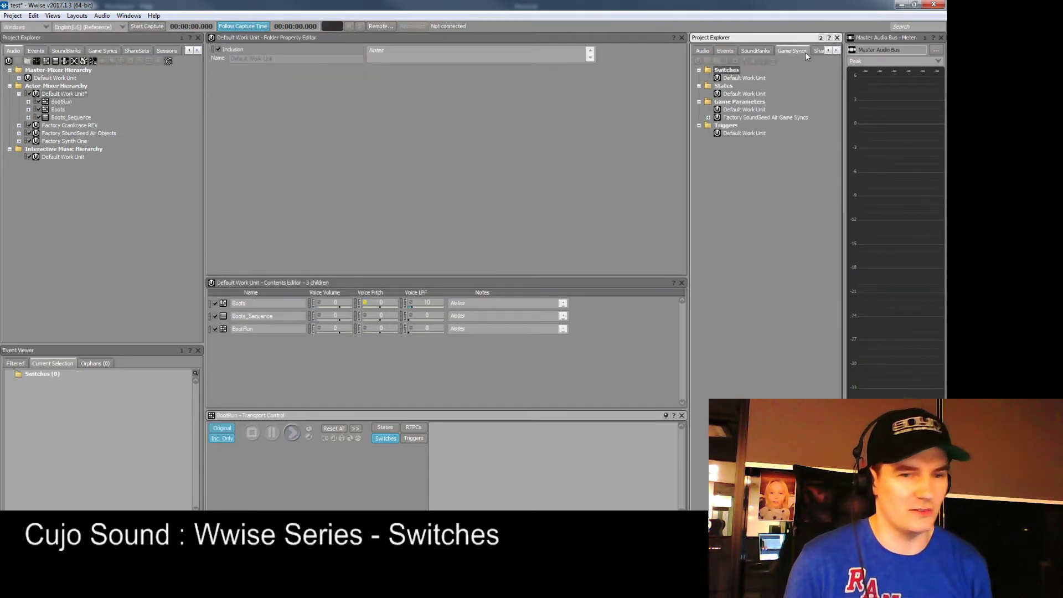
click(795, 50)
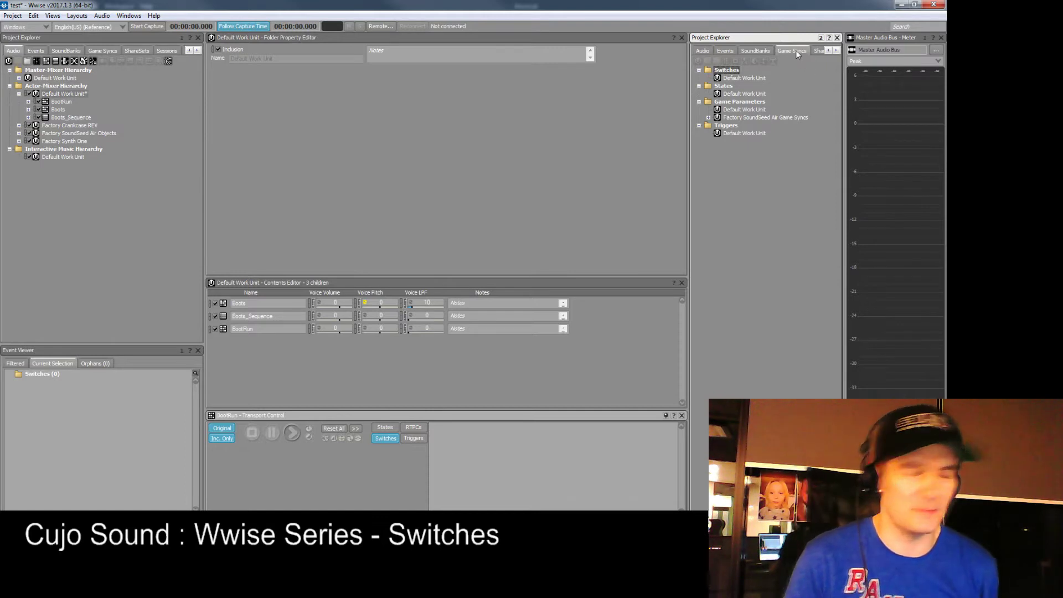
click(738, 78)
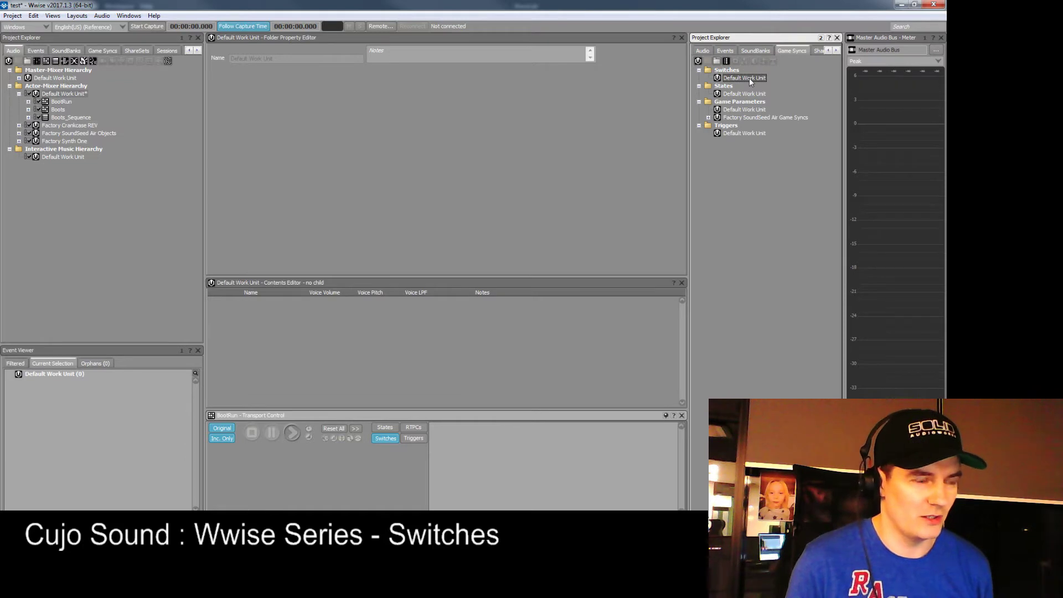
right_click(745, 78)
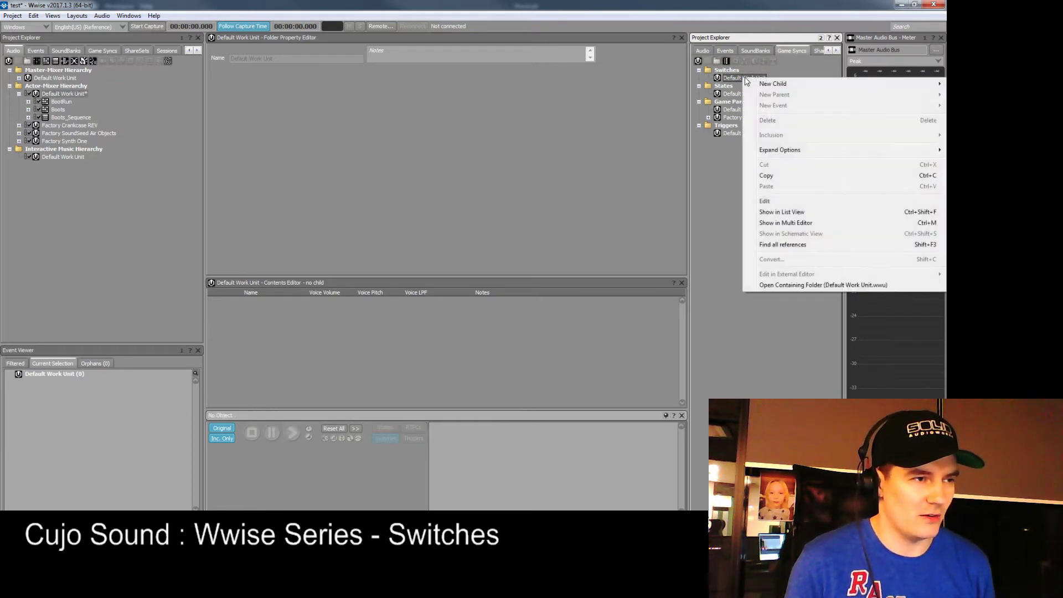
mouse_move(786, 86)
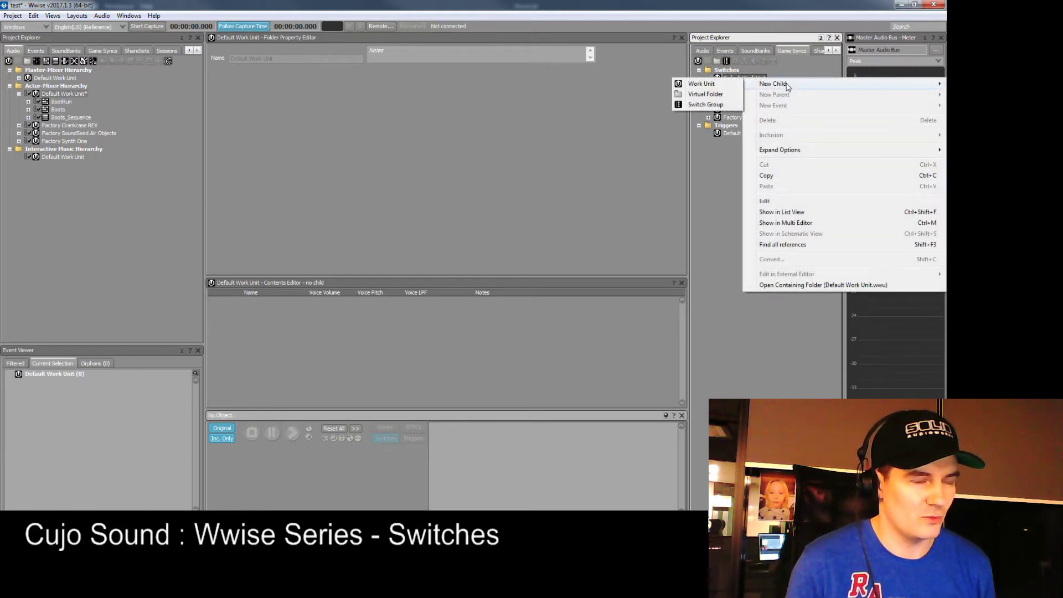
click(714, 106)
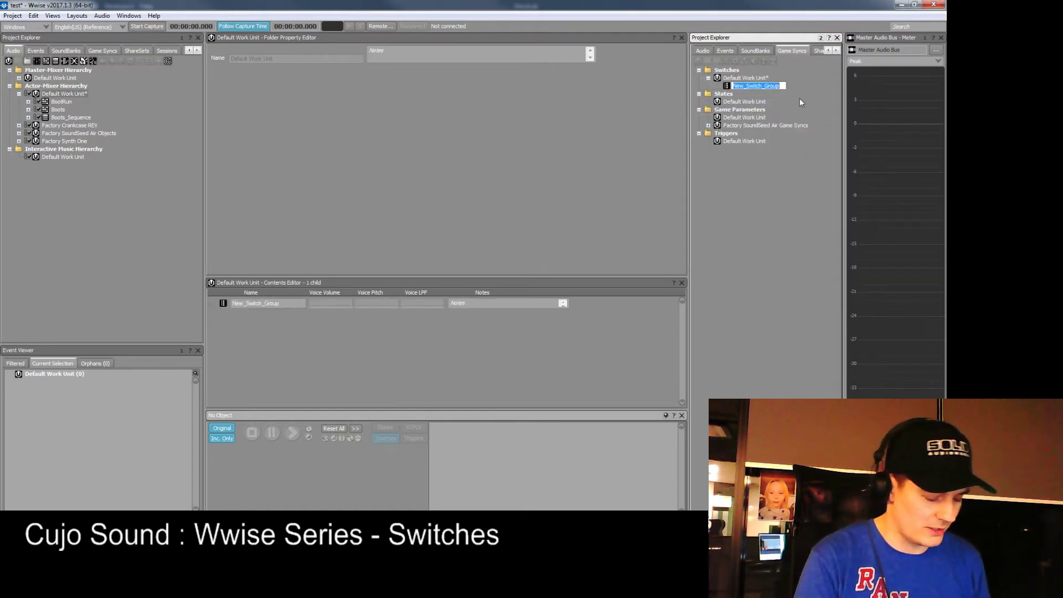
text(Loco)
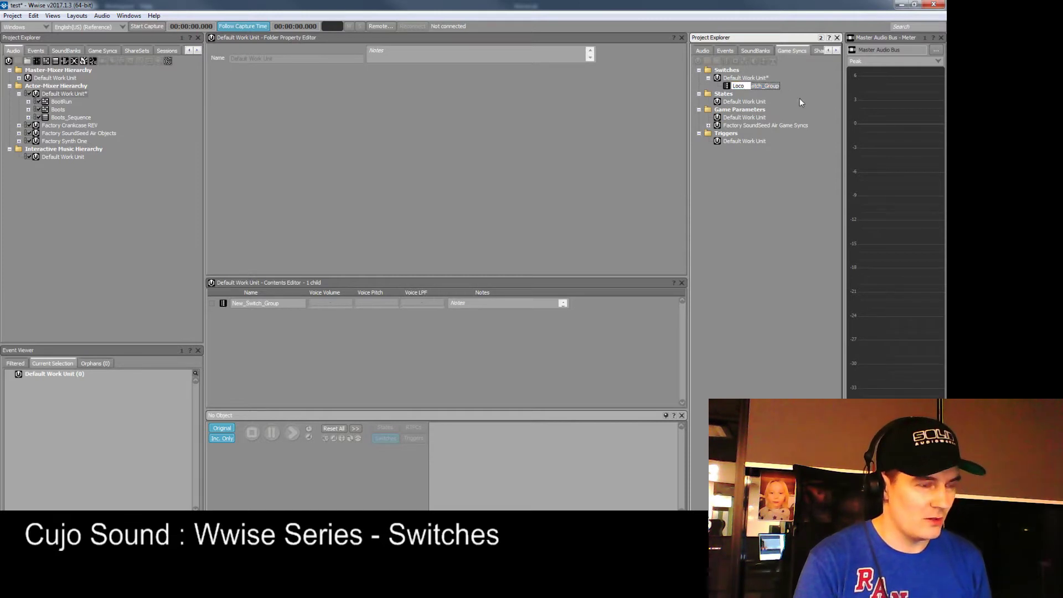
text(motion_Type)
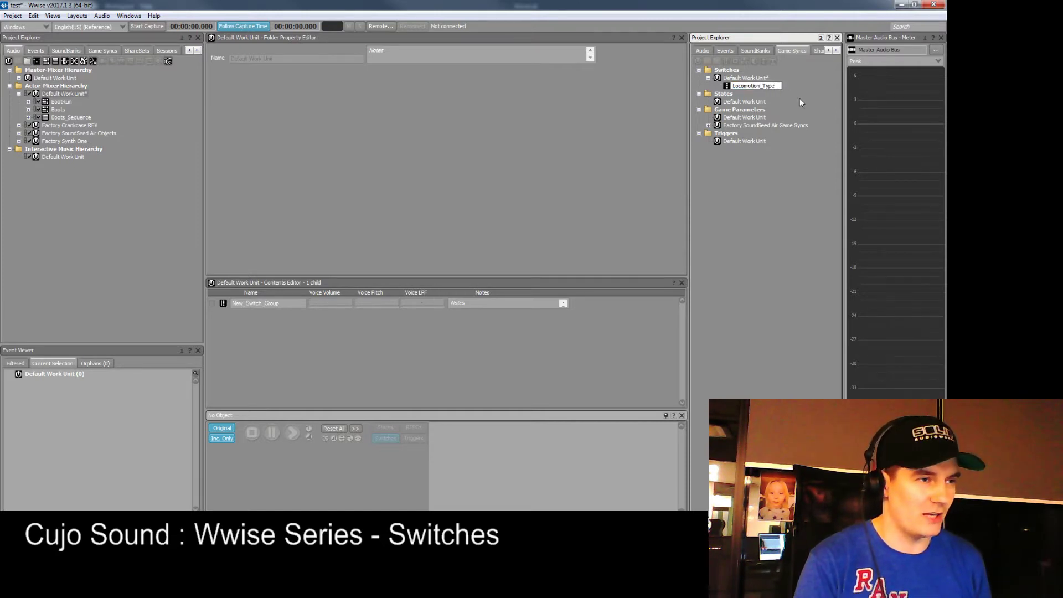
key(Return)
right_click(756, 88)
Add a switch named Walking under Locomotion_Type
mouse_move(757, 92)
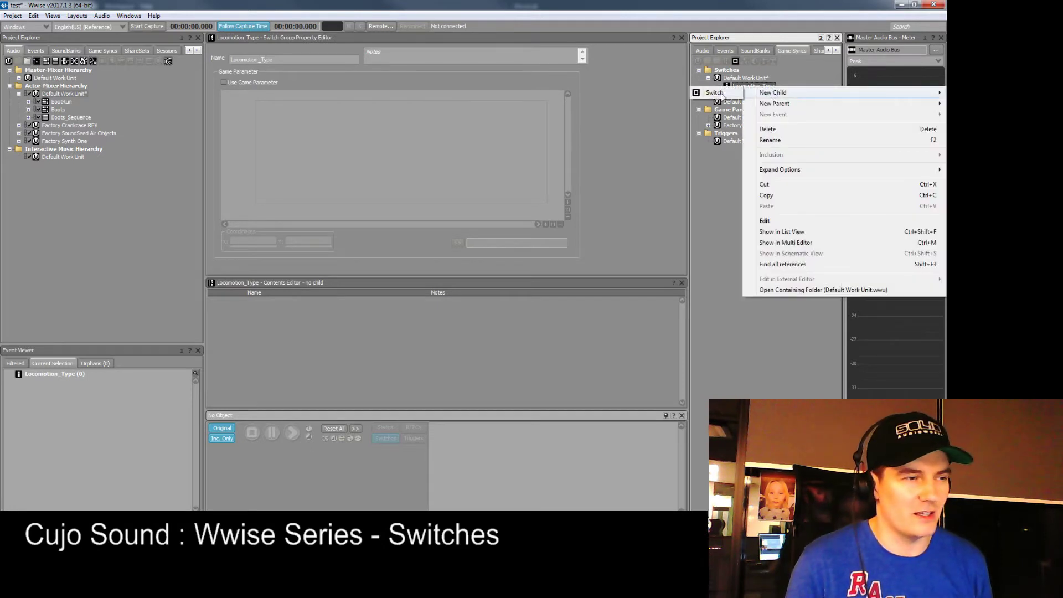
click(718, 93)
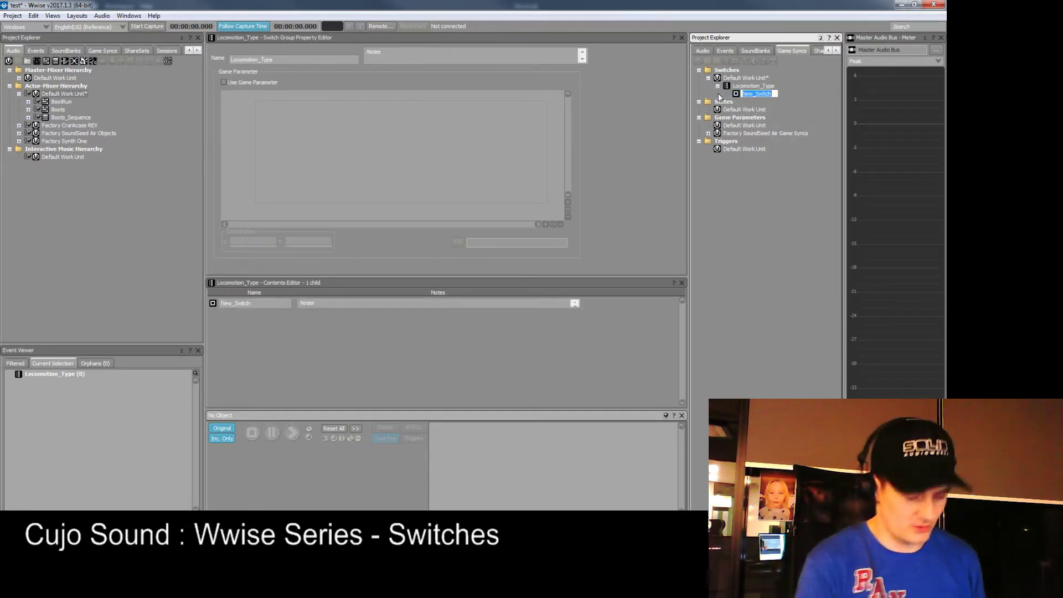
text(Walking)
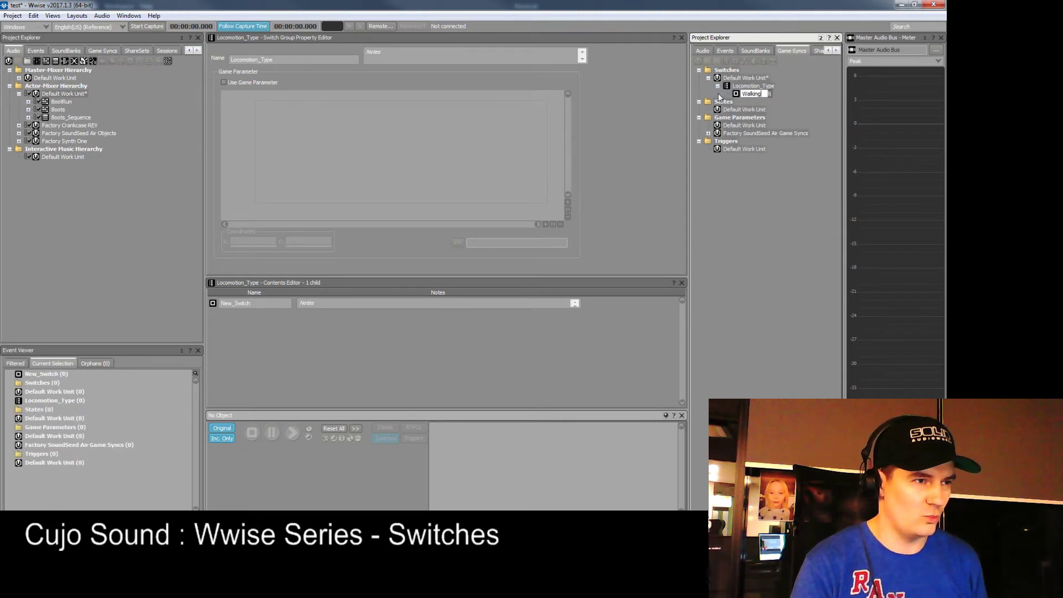
key(Return)
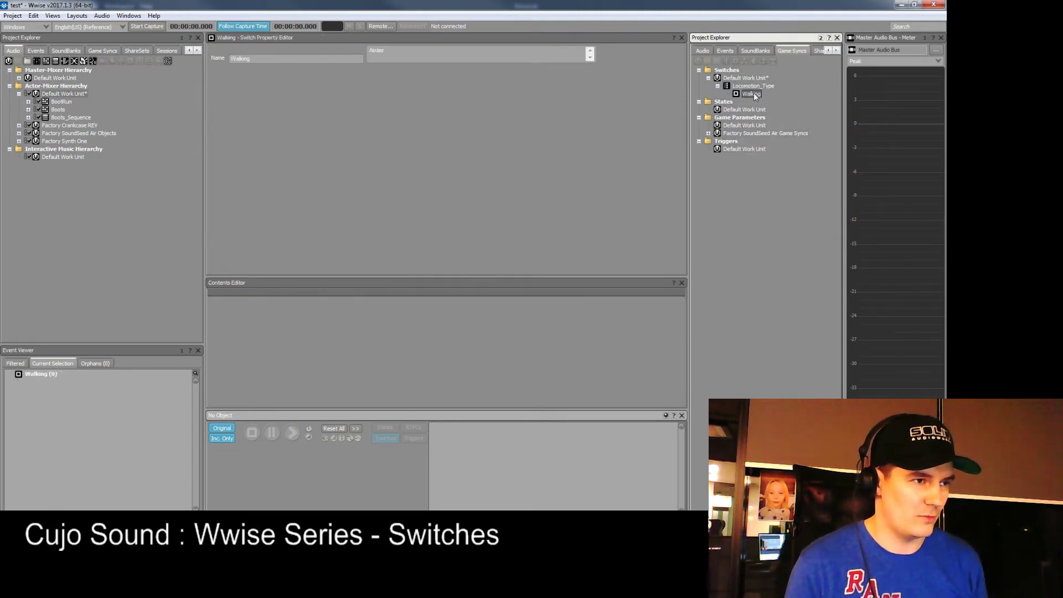
Add a second switch named Running and review Locomotion_Type's two switches
click(762, 86)
right_click(763, 85)
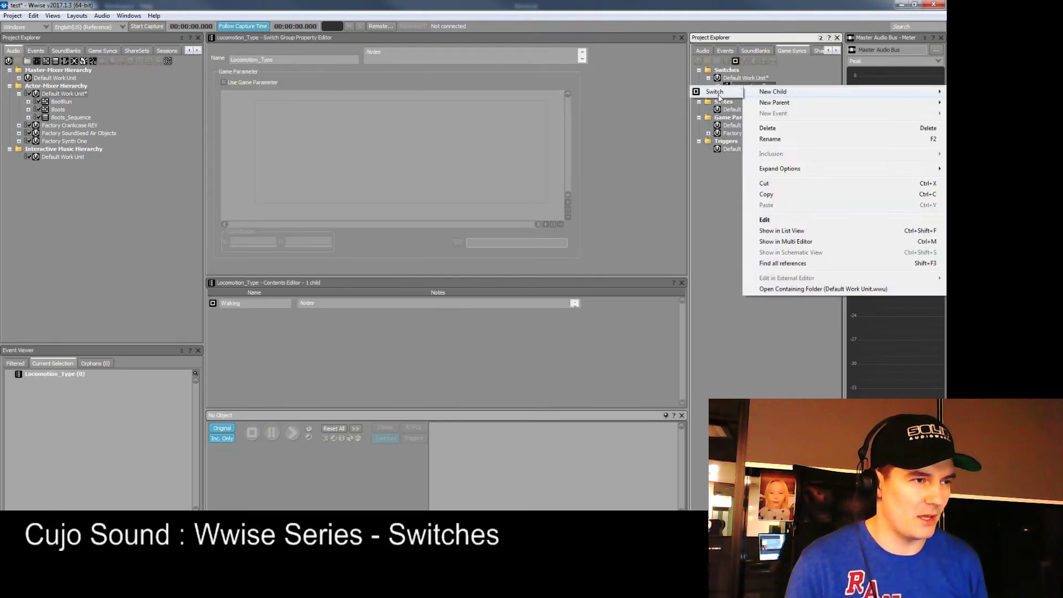
click(716, 90)
text(Running)
key(Return)
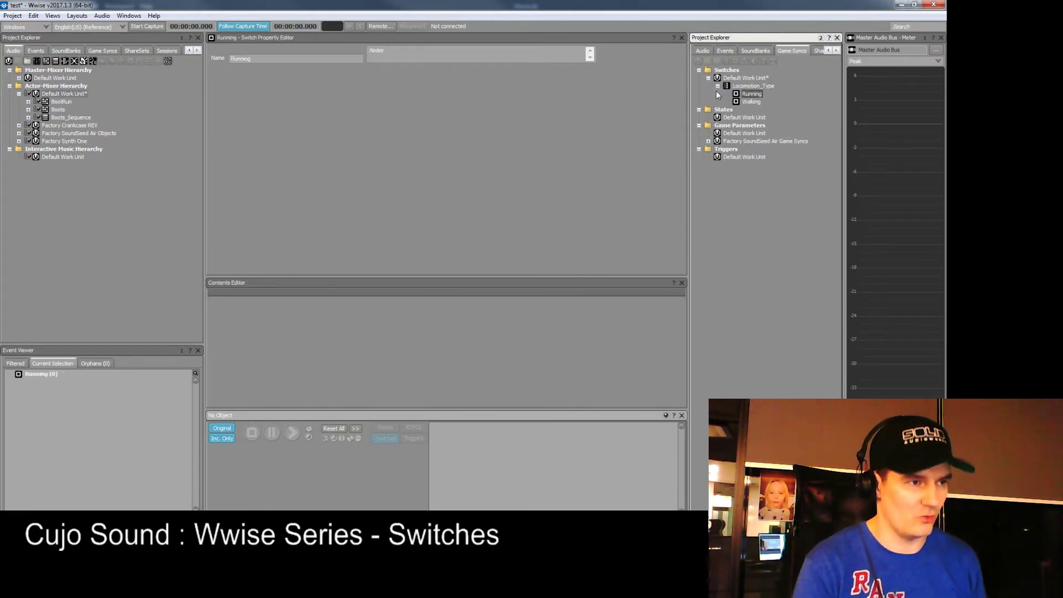
click(745, 86)
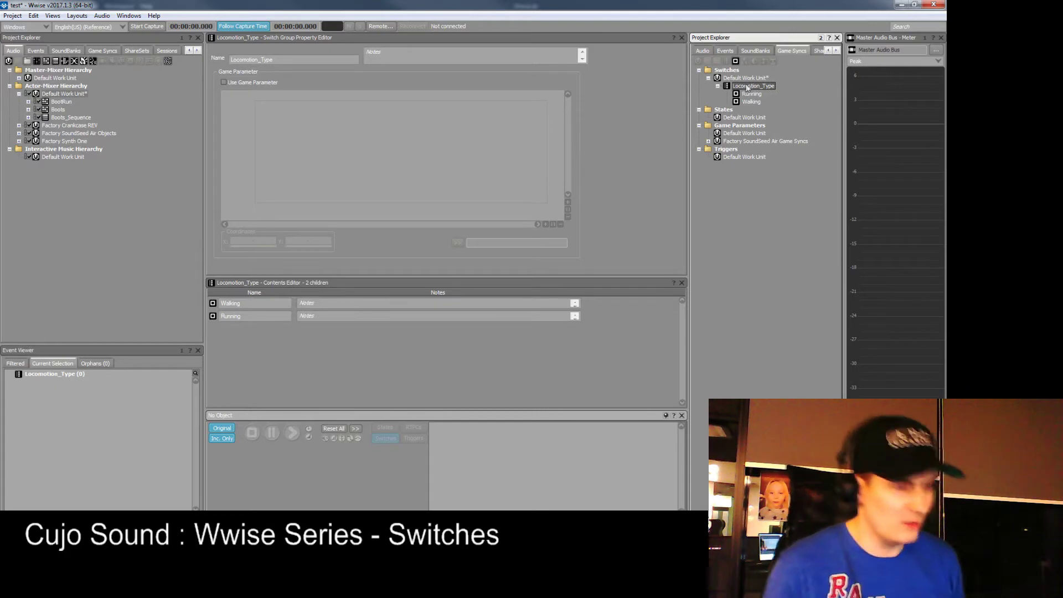
click(753, 94)
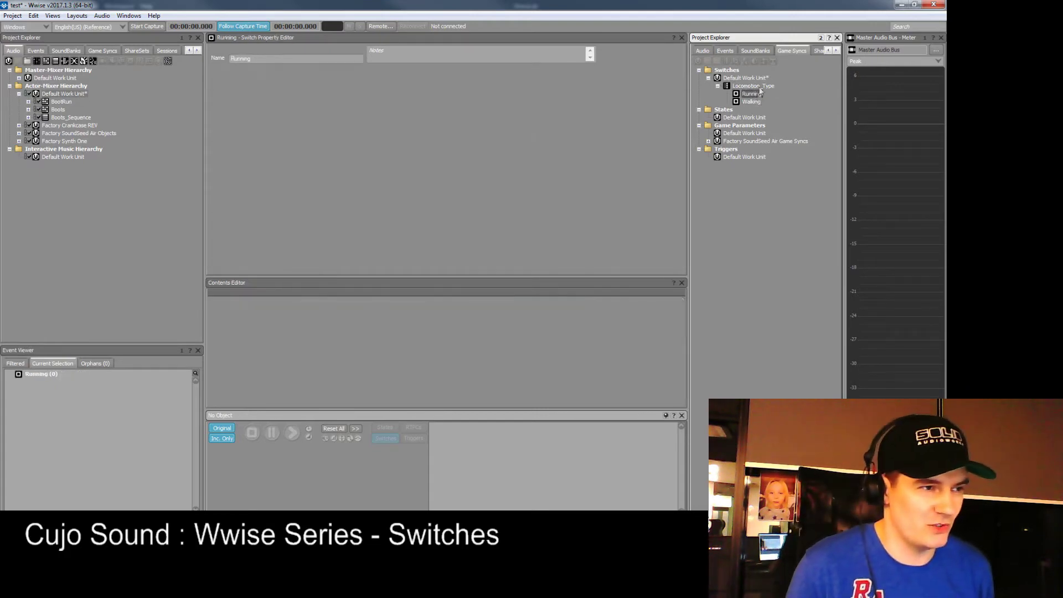
click(754, 86)
click(61, 94)
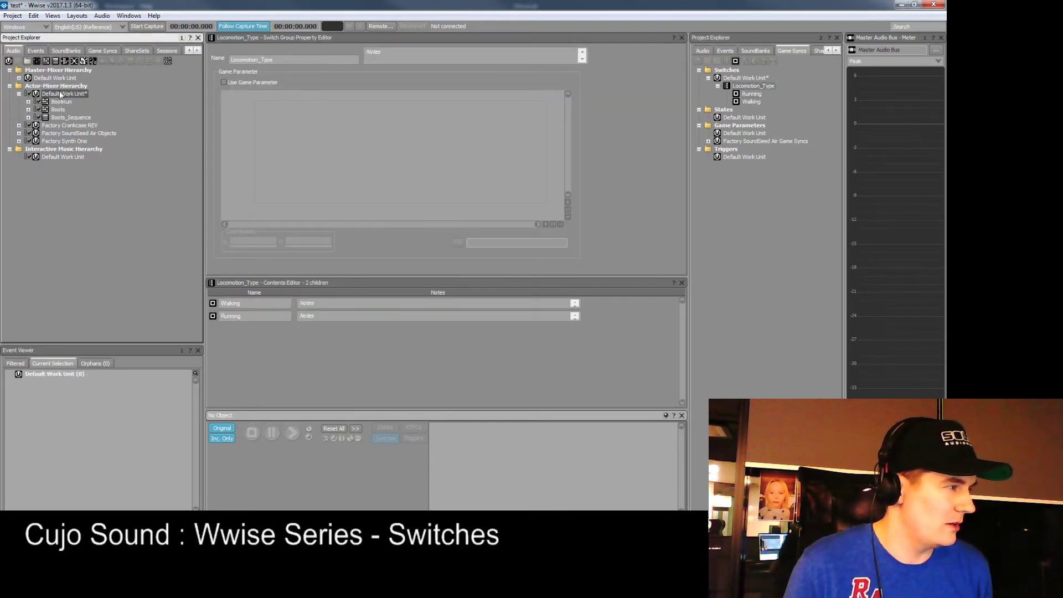
Create a Switch Container in the Actor-Mixer Default Work Unit and name it FootstepTypeSwitch
right_click(61, 96)
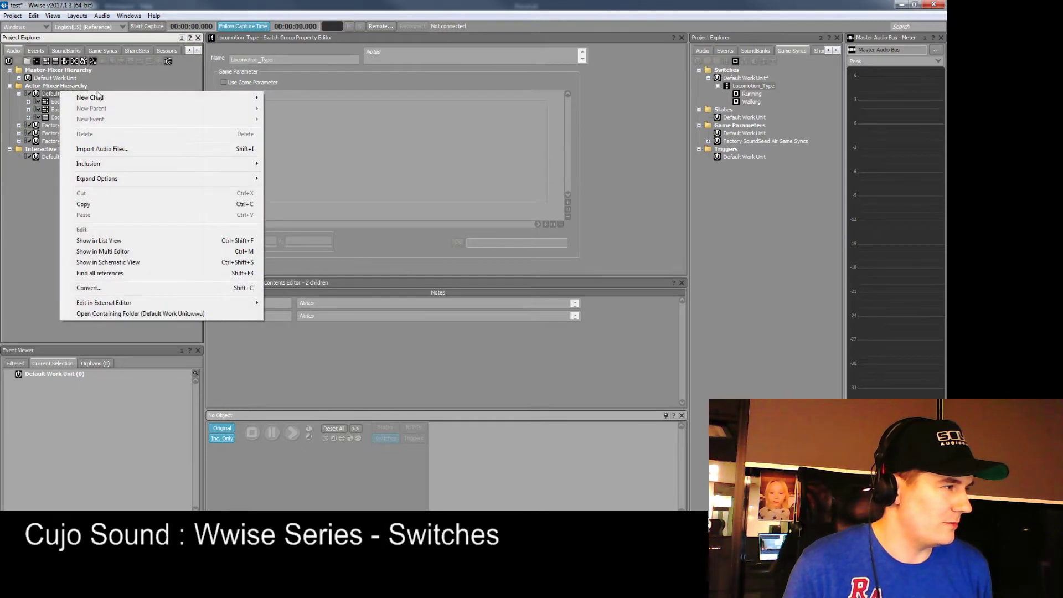
mouse_move(100, 98)
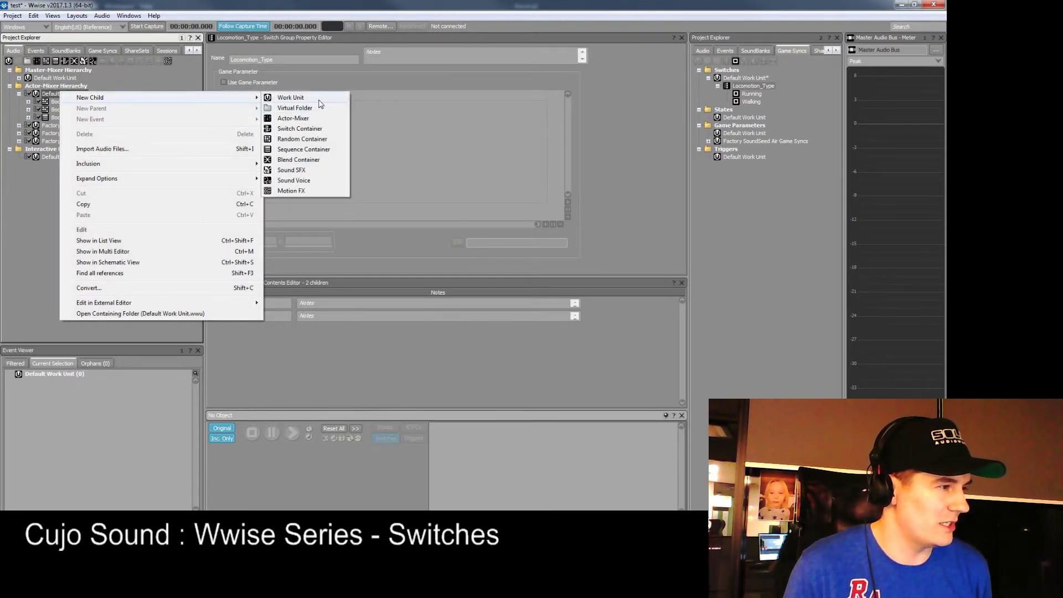
click(304, 128)
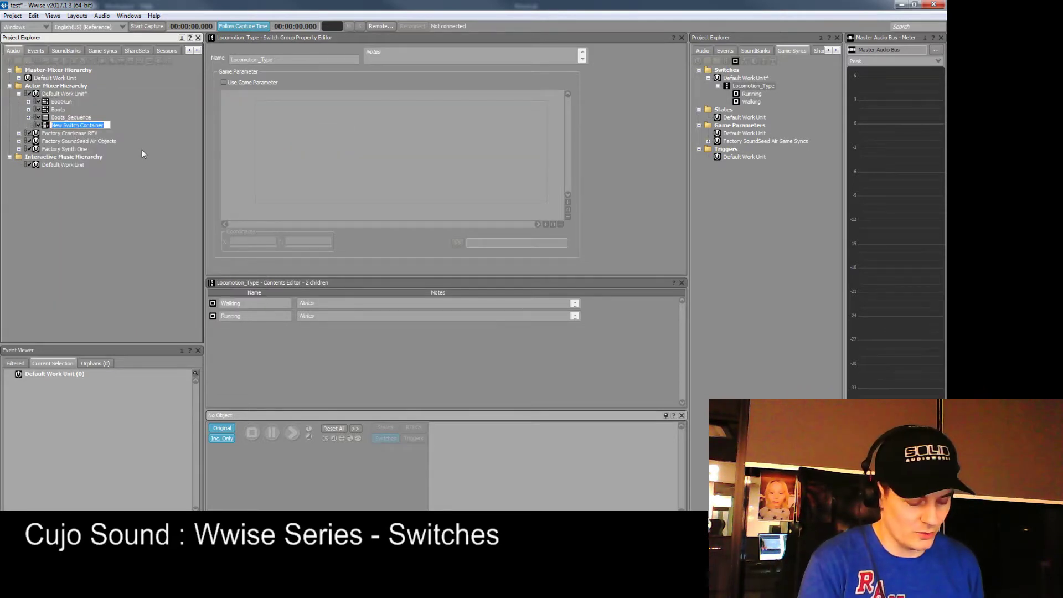
text(Foot)
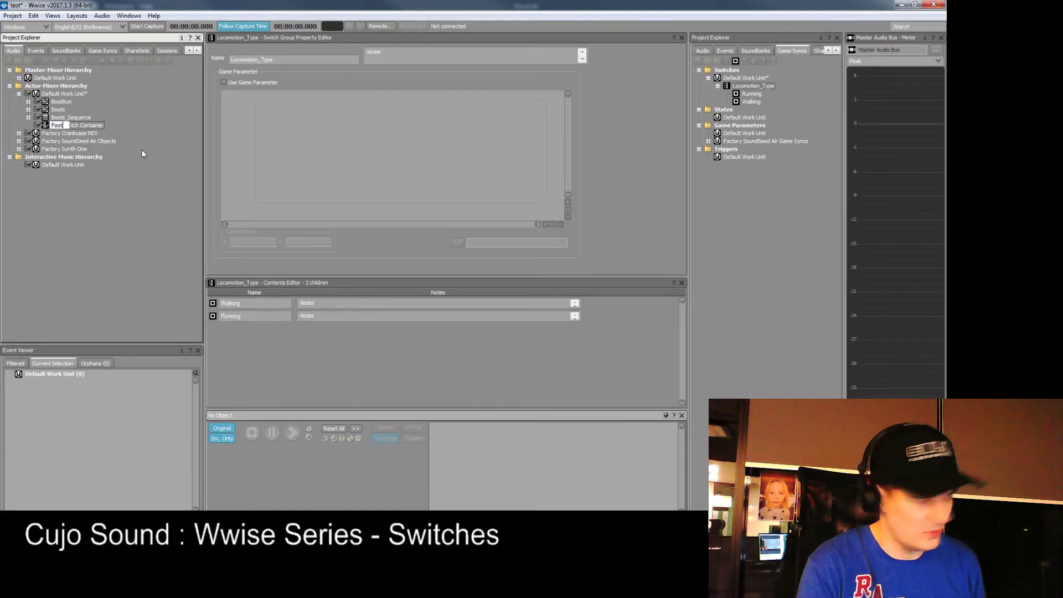
text(stepType)
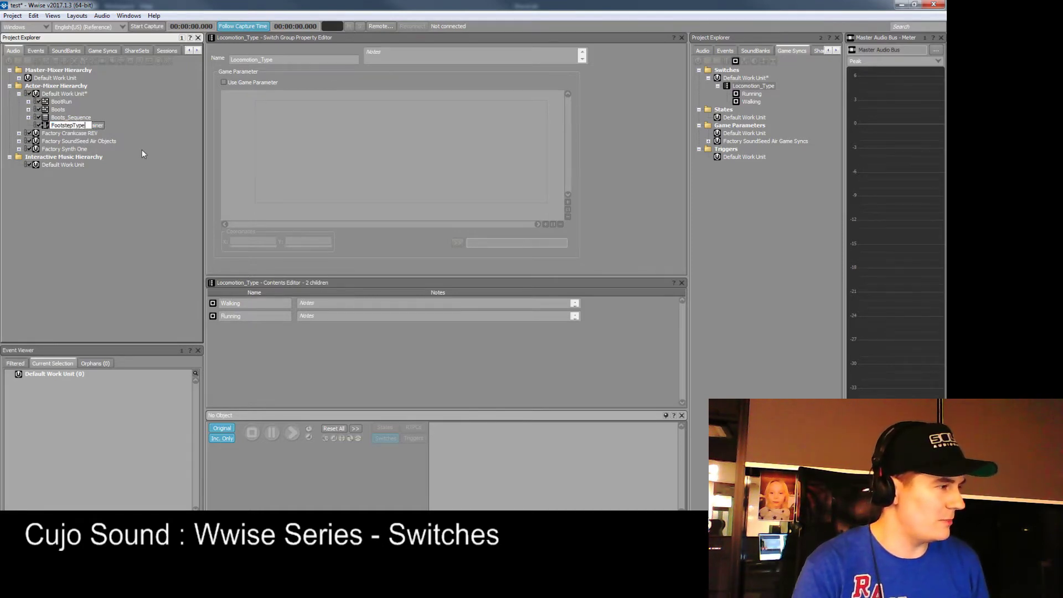
key(Return)
key(F2)
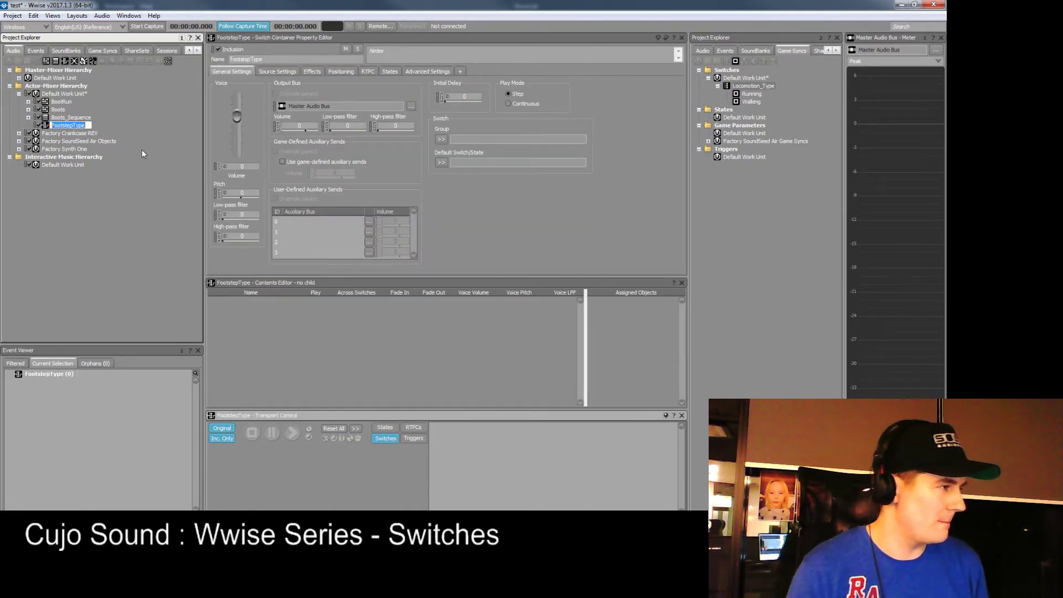
key(End)
text(Switch)
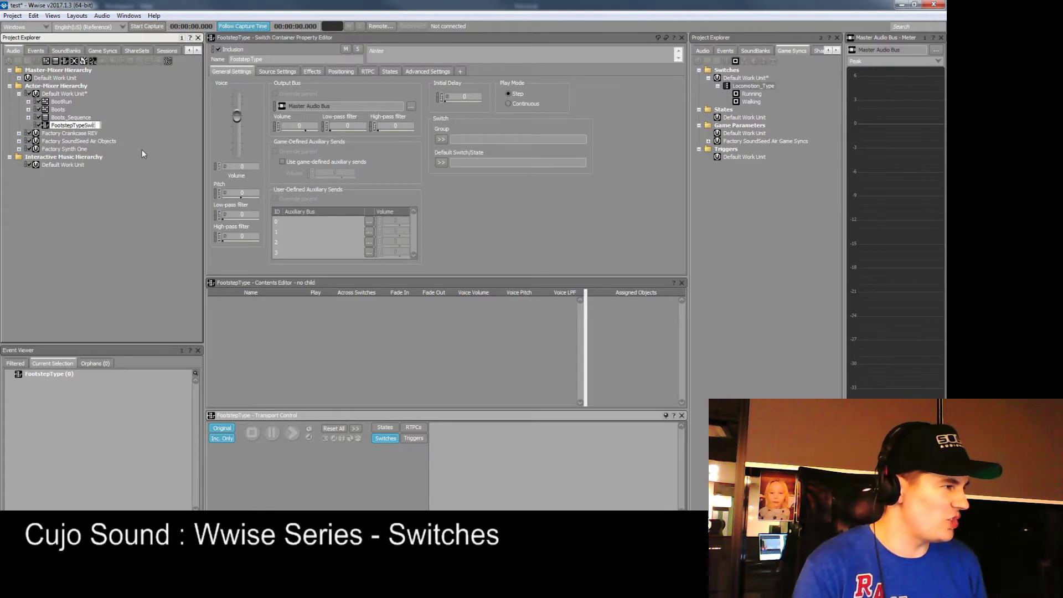
key(Return)
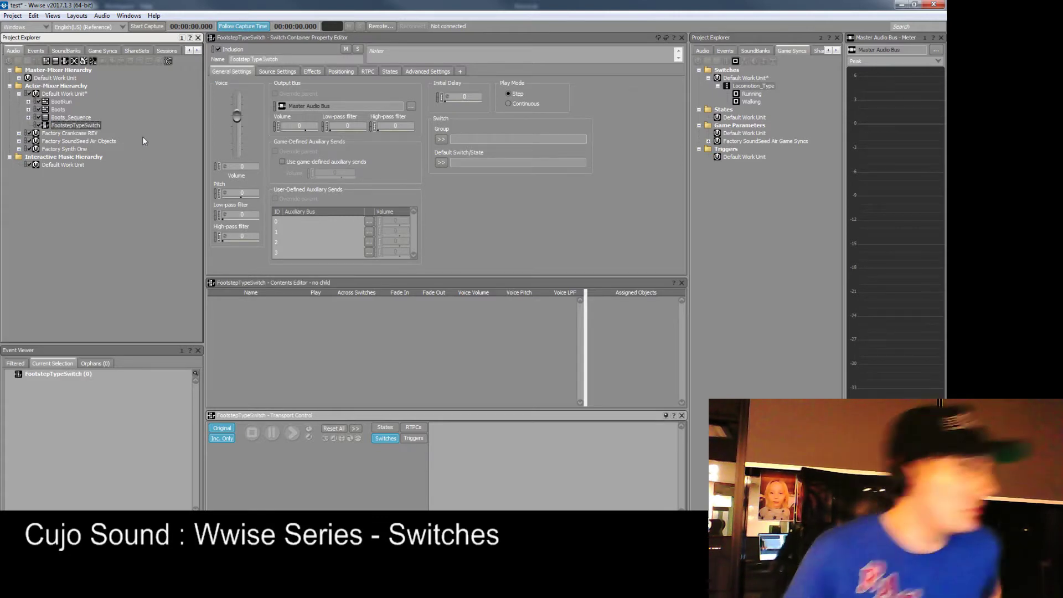
Move BootRun and Boots into FootstepTypeSwitch, then audition the Boots container
click(61, 102)
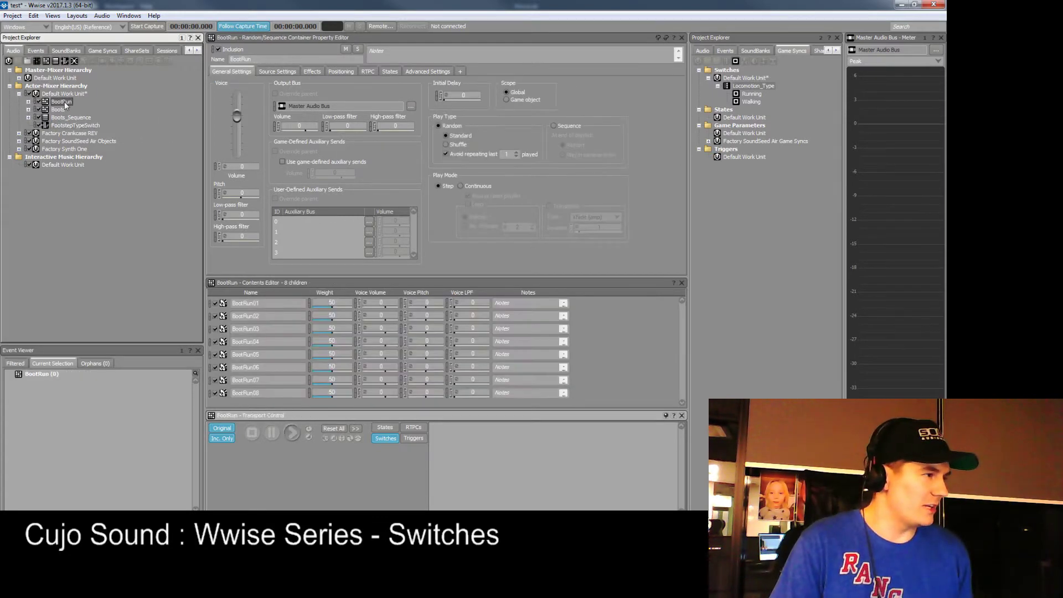
ctrl+click(58, 109)
drag(58, 109, 75, 126)
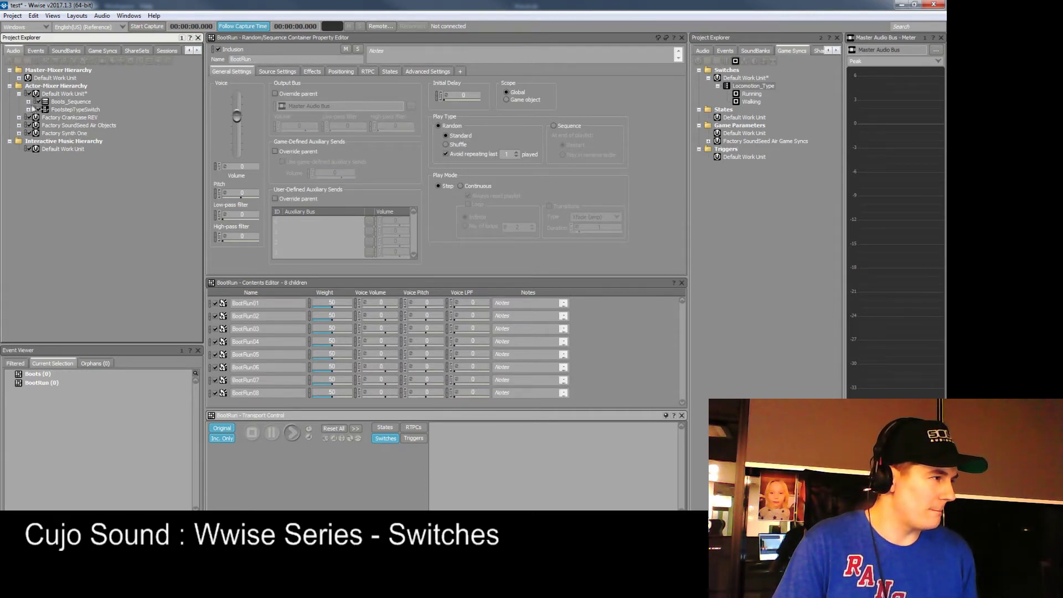
click(28, 109)
click(72, 110)
click(71, 124)
key(space)
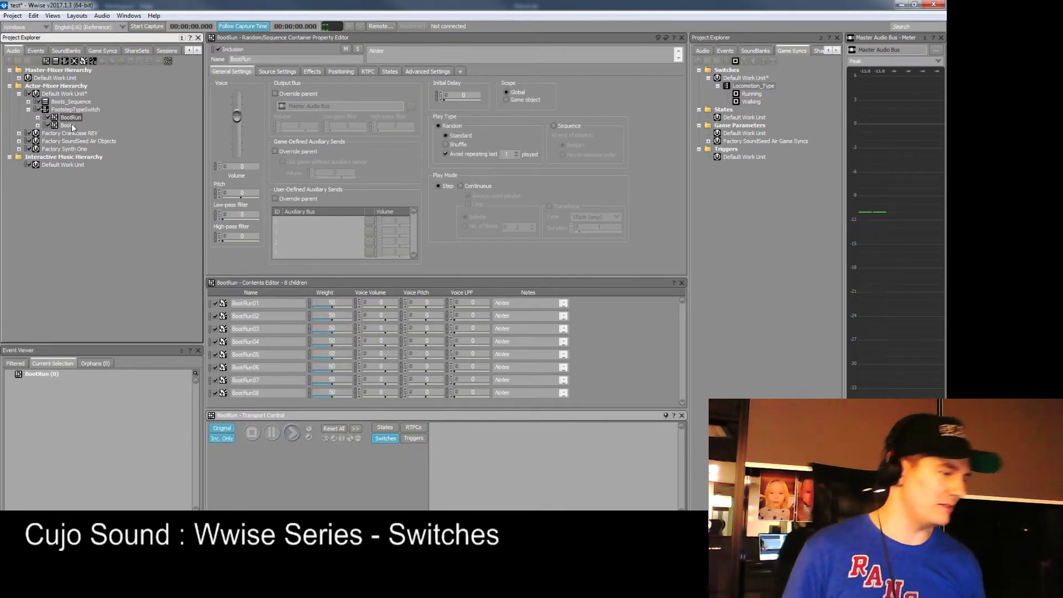
click(91, 109)
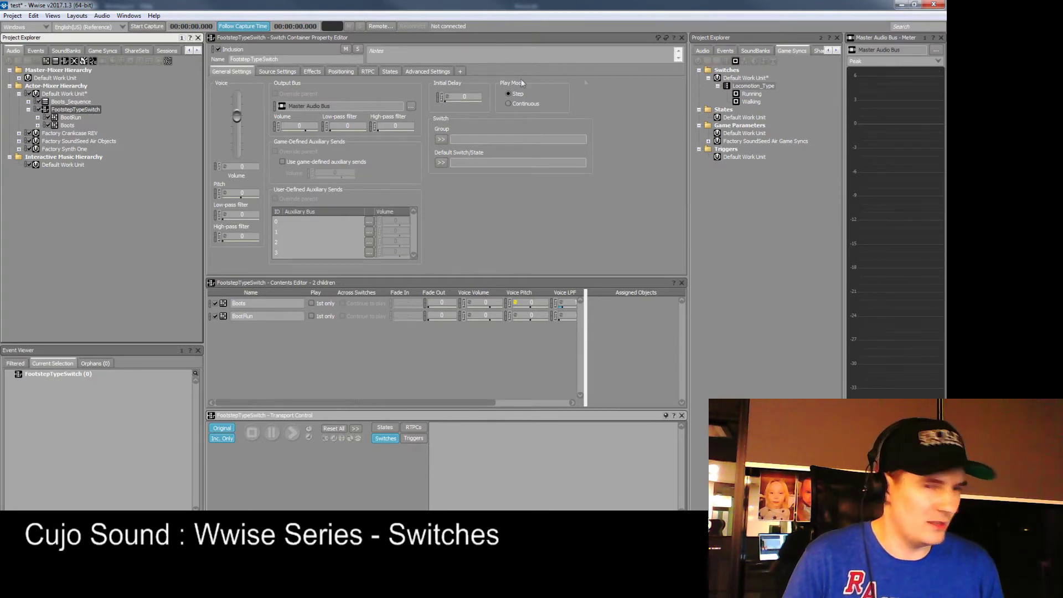
Assign the Locomotion_Type switch group to FootstepTypeSwitch and choose Walking as the default switch
click(442, 139)
mouse_move(497, 145)
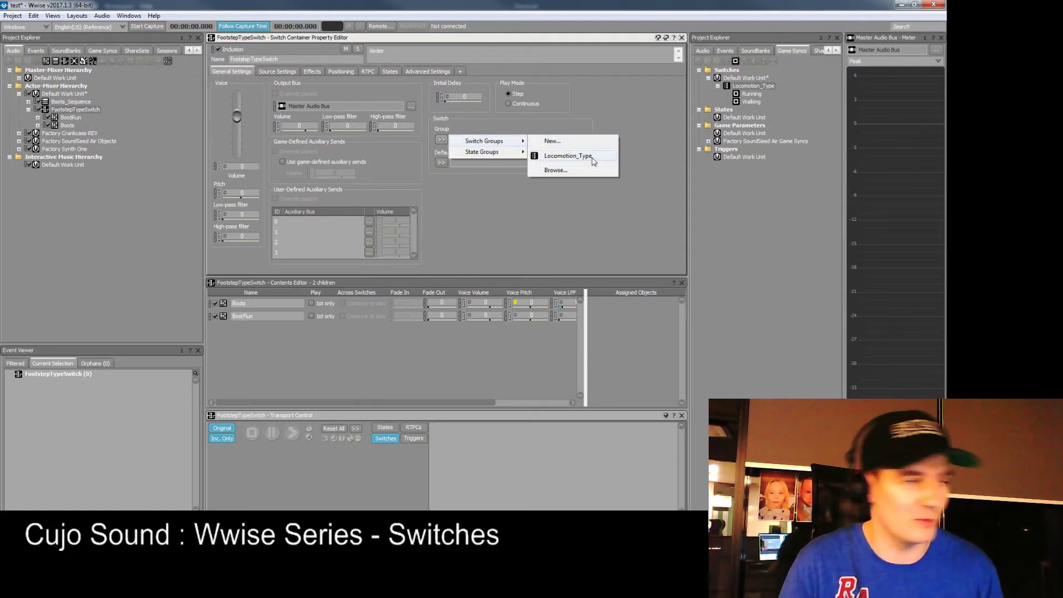
click(568, 156)
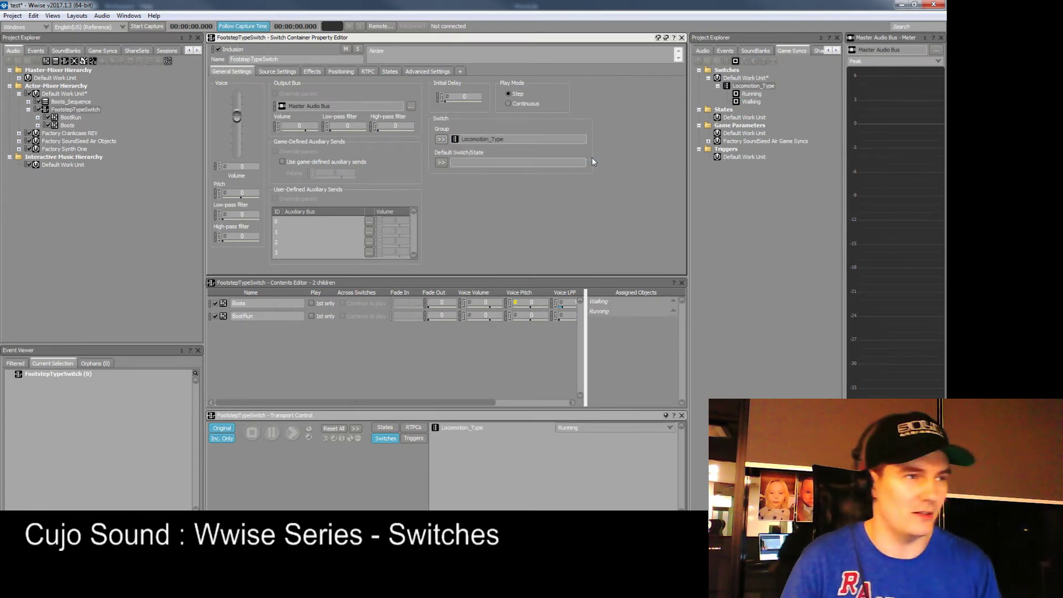
click(440, 162)
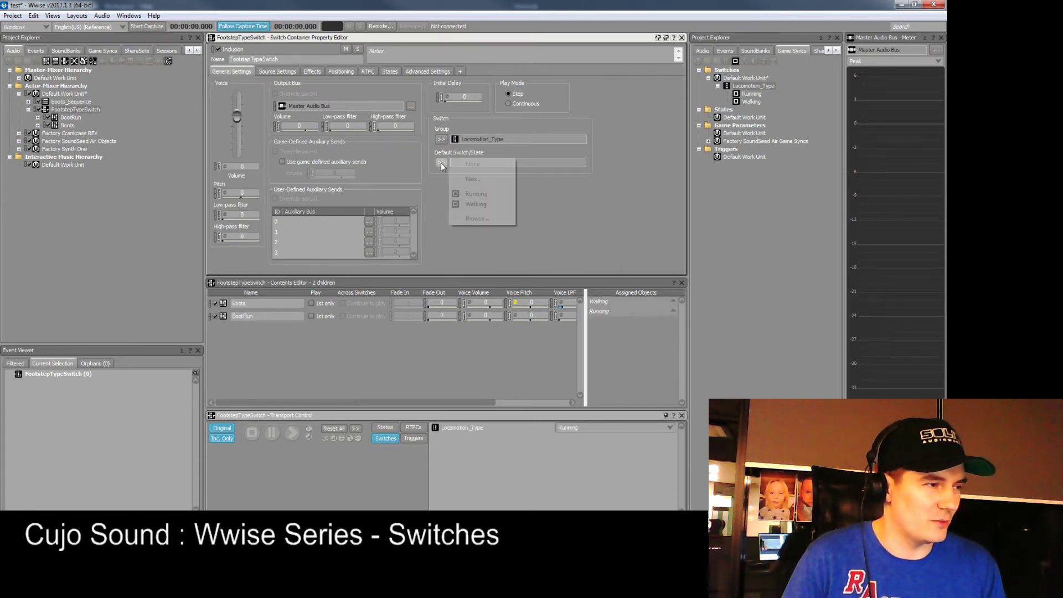
click(473, 204)
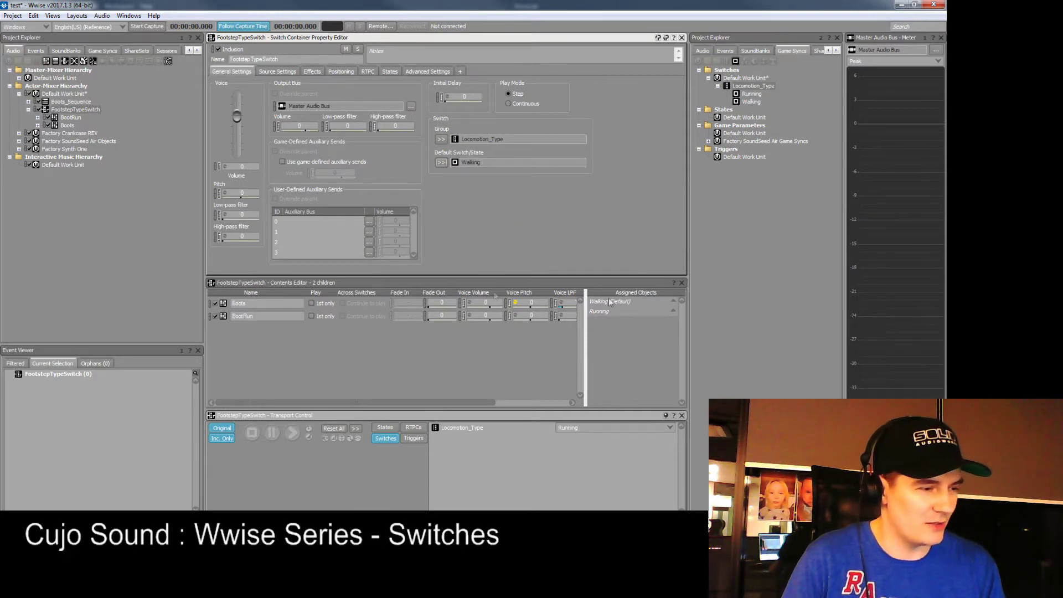
Assign Boots to Walking and BootRun to Running in the Assigned Objects pane
double_click(224, 304)
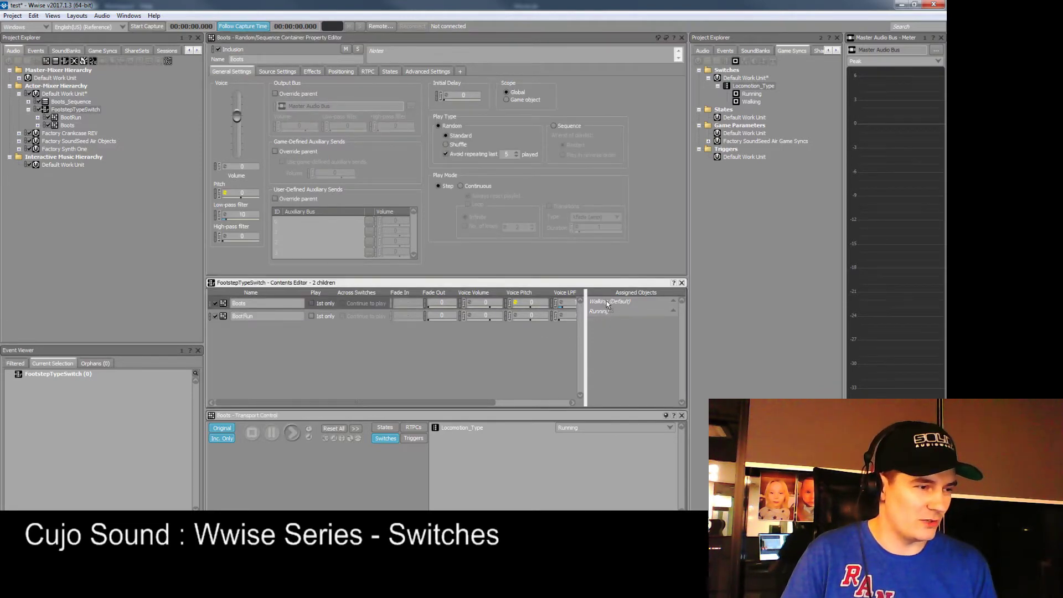
drag(607, 304, 607, 304)
drag(223, 316, 605, 324)
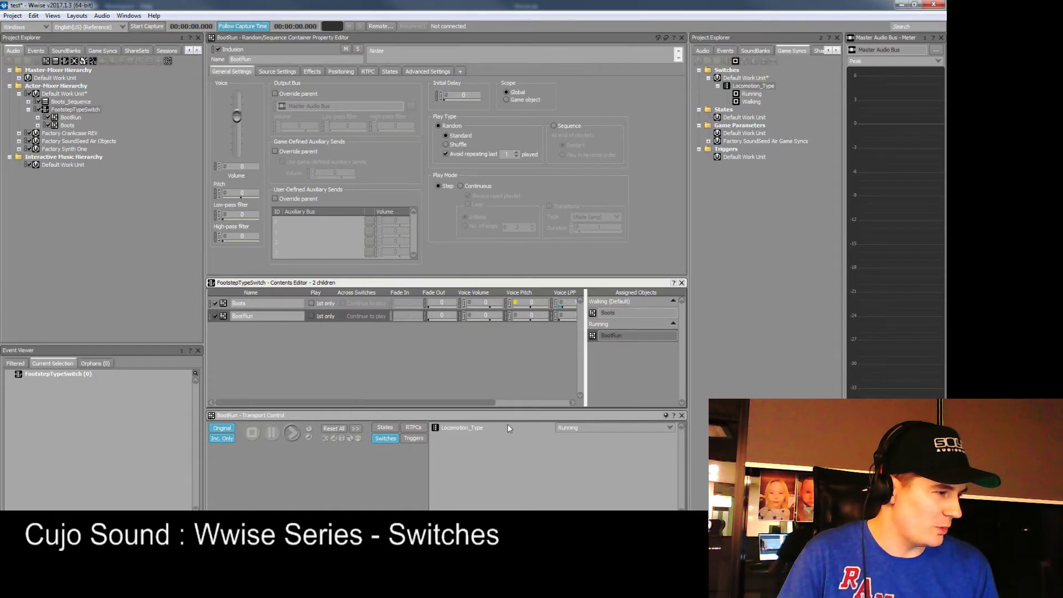
Toggle the Transport Control test switch between Walking and Running
click(588, 427)
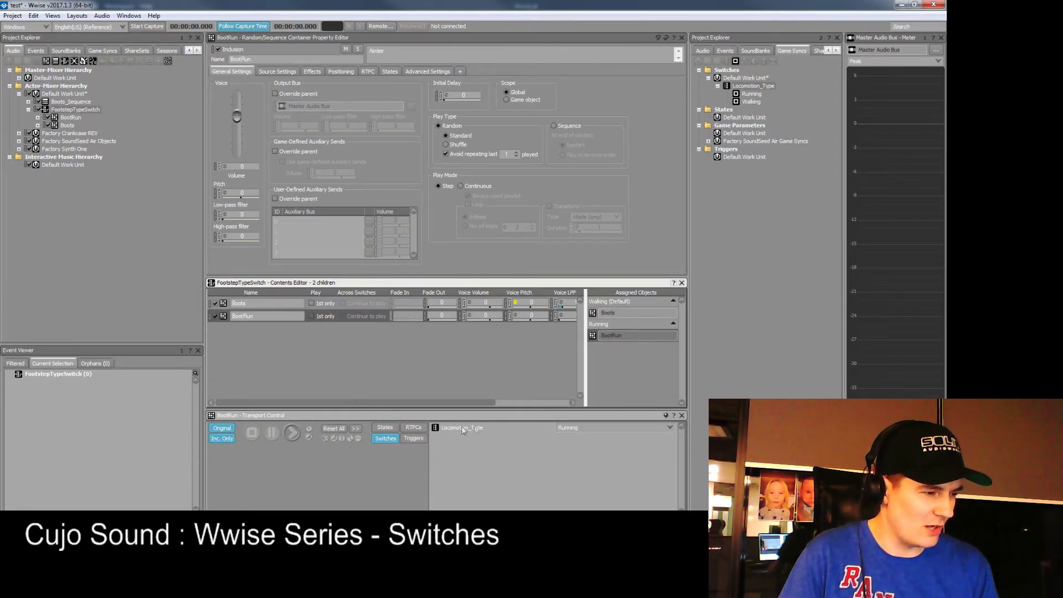
click(460, 426)
click(586, 428)
click(584, 443)
click(585, 428)
click(583, 435)
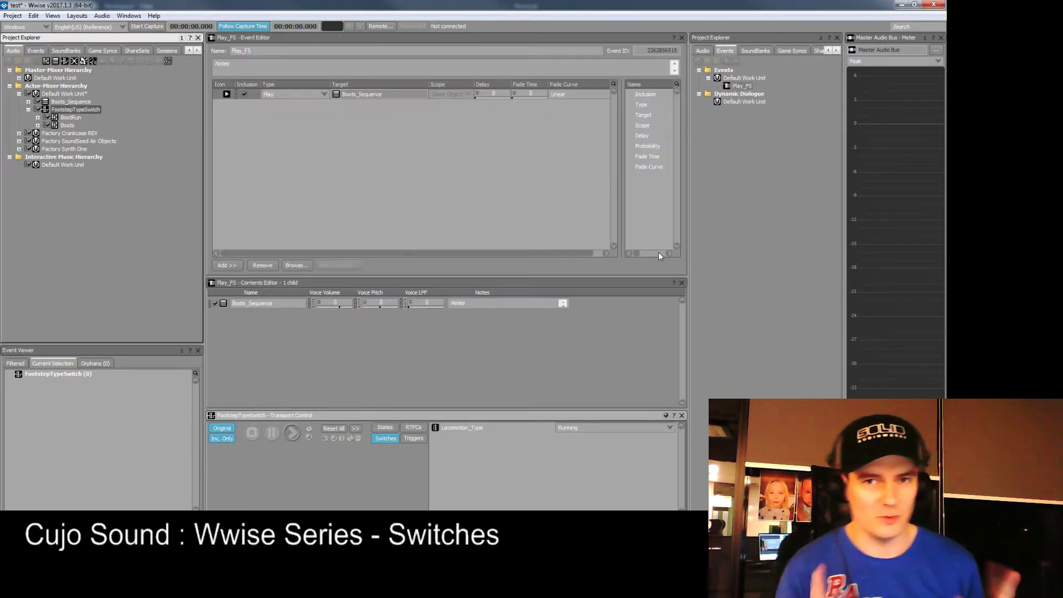
Make FootstepTypeSwitch the Play_FS event's play target and lock Transport Control to Play_FS
click(744, 87)
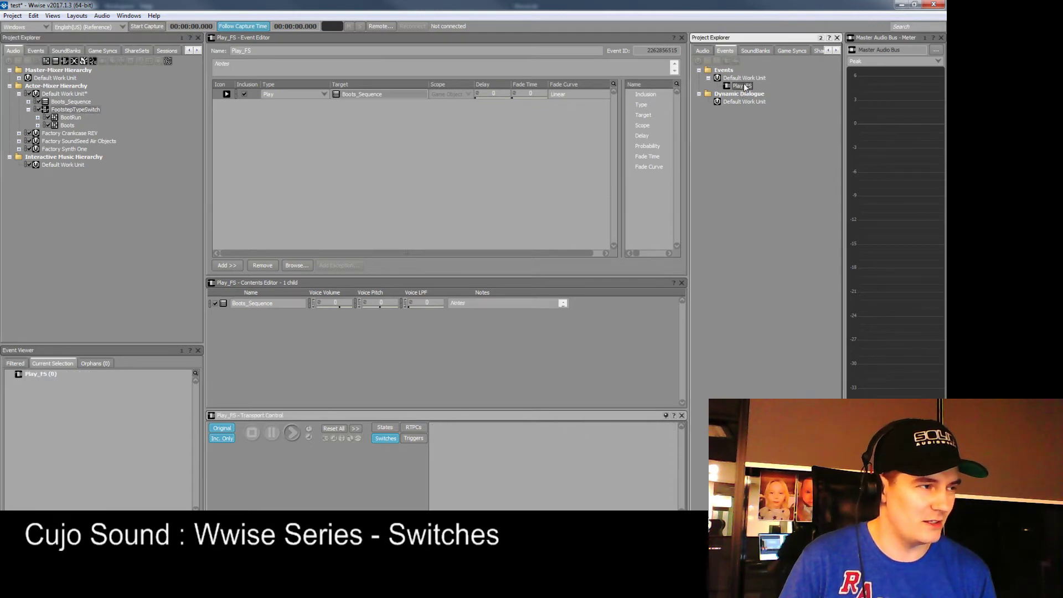
drag(83, 108, 376, 94)
click(744, 87)
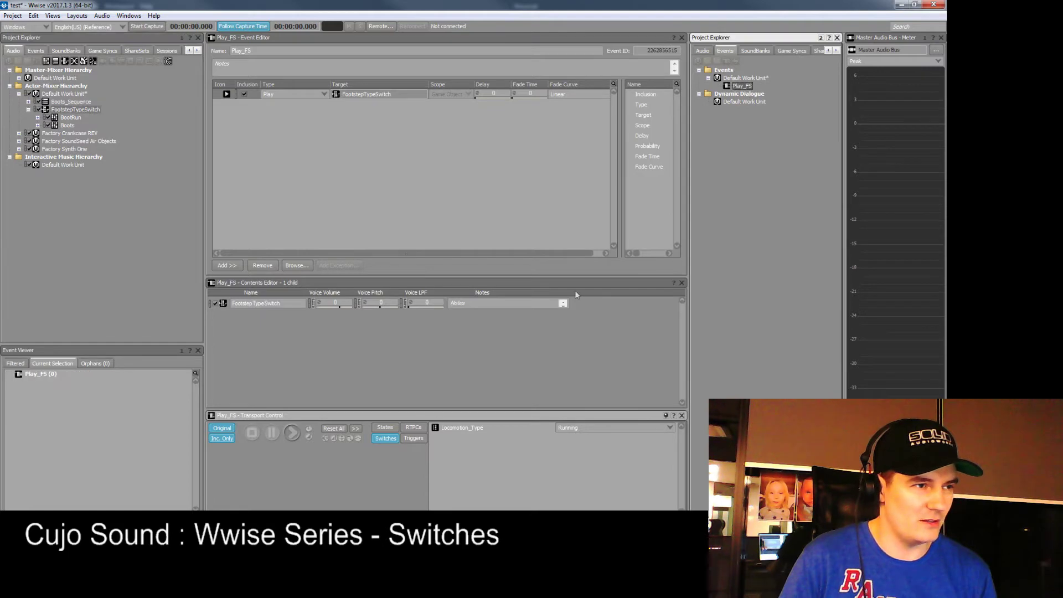
click(666, 416)
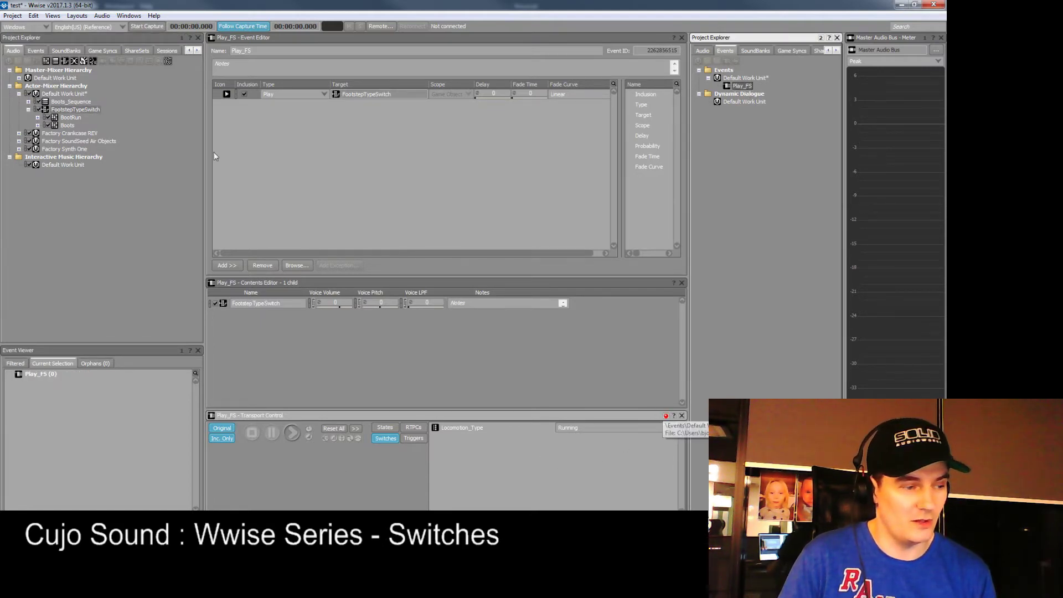
Unlock Transport Control and review the BootRun, Boots_Sequence and FootstepTypeSwitch containers
click(76, 109)
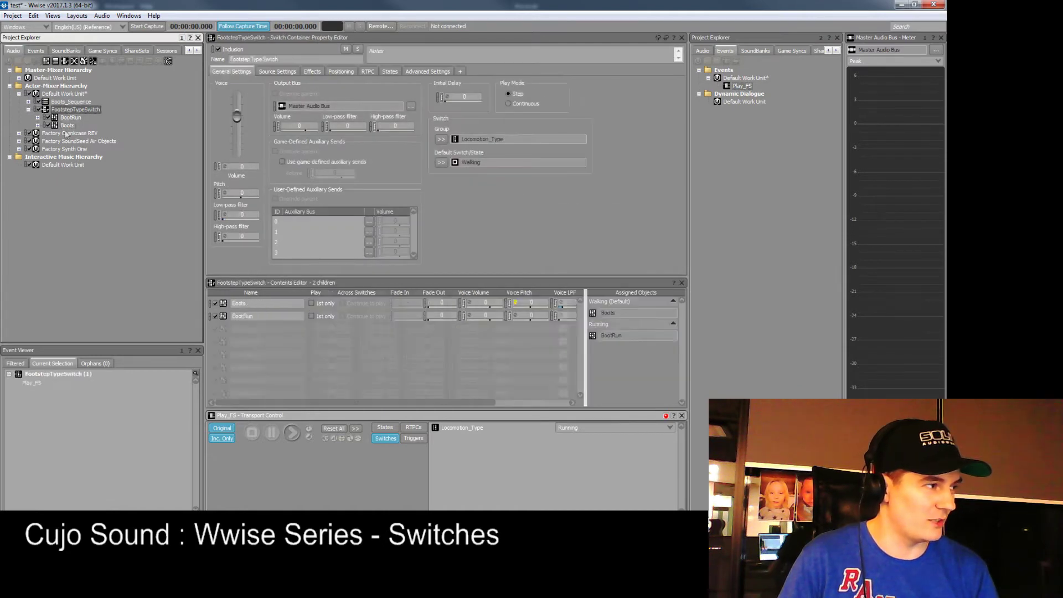
click(67, 133)
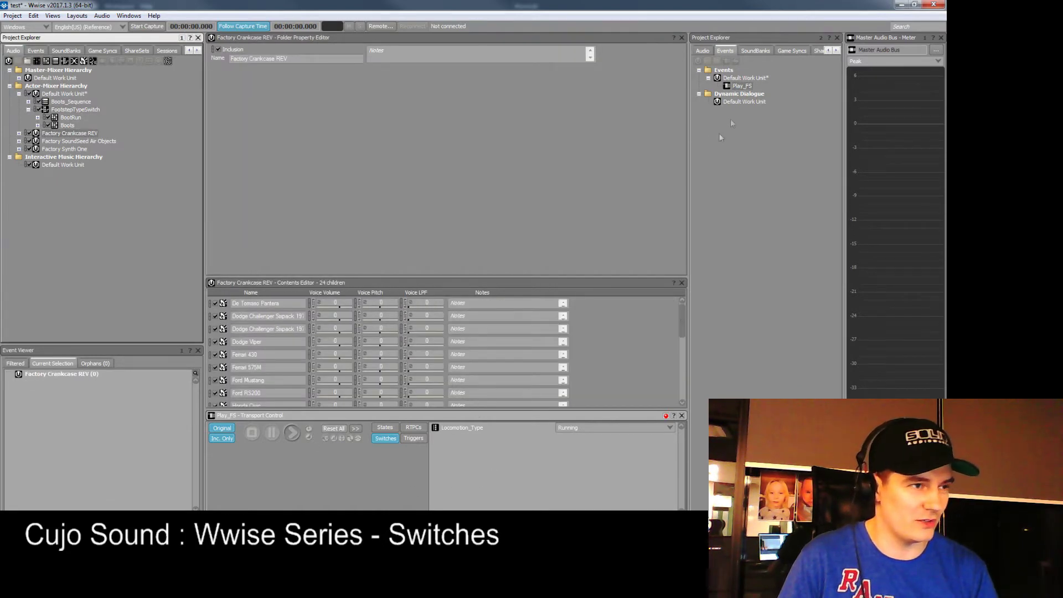
click(742, 86)
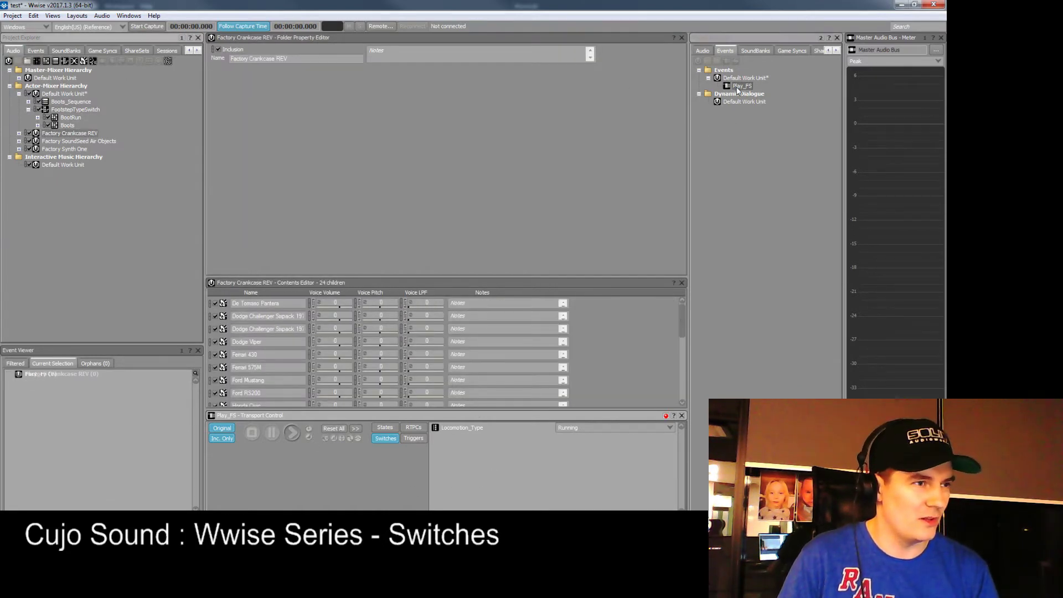
click(666, 416)
click(71, 117)
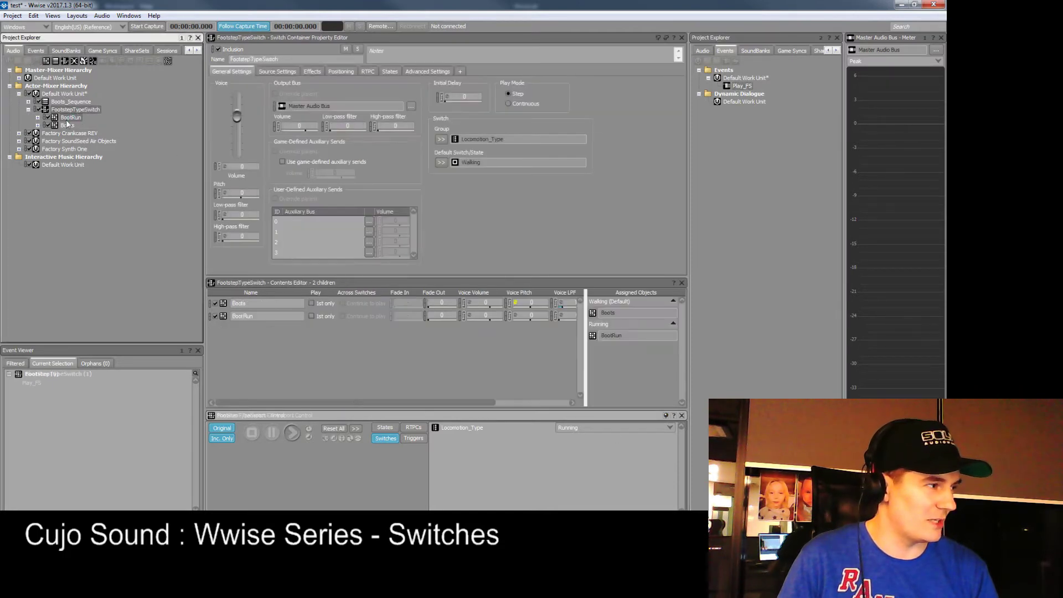
key(F2)
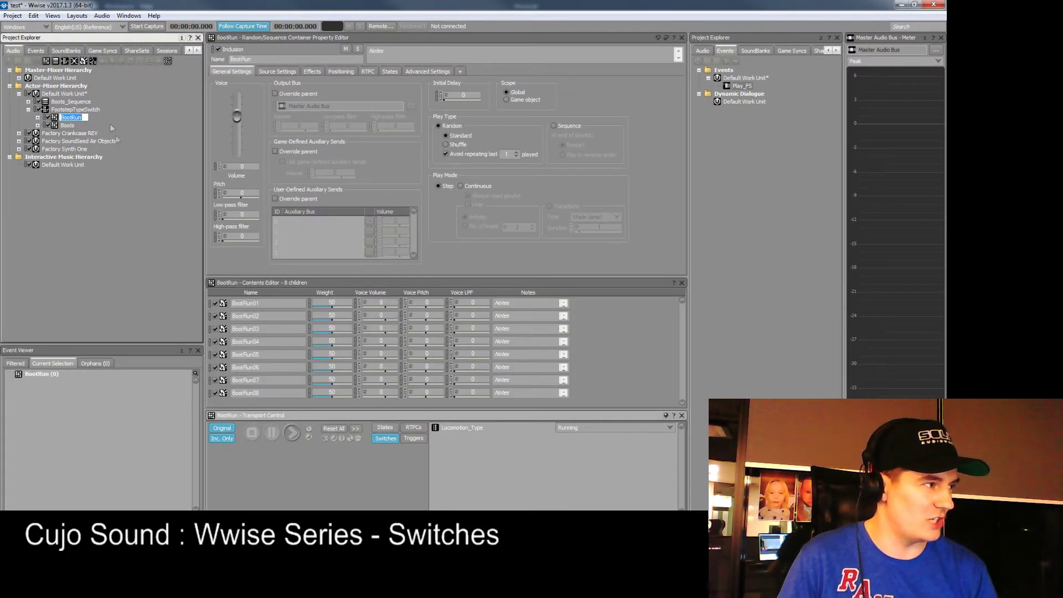
click(71, 101)
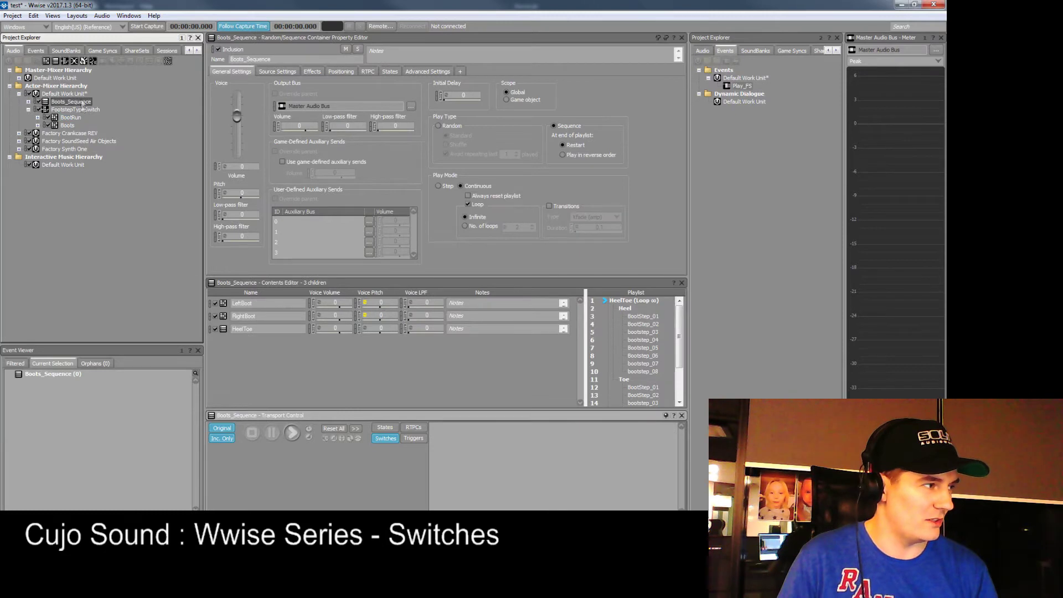
click(81, 110)
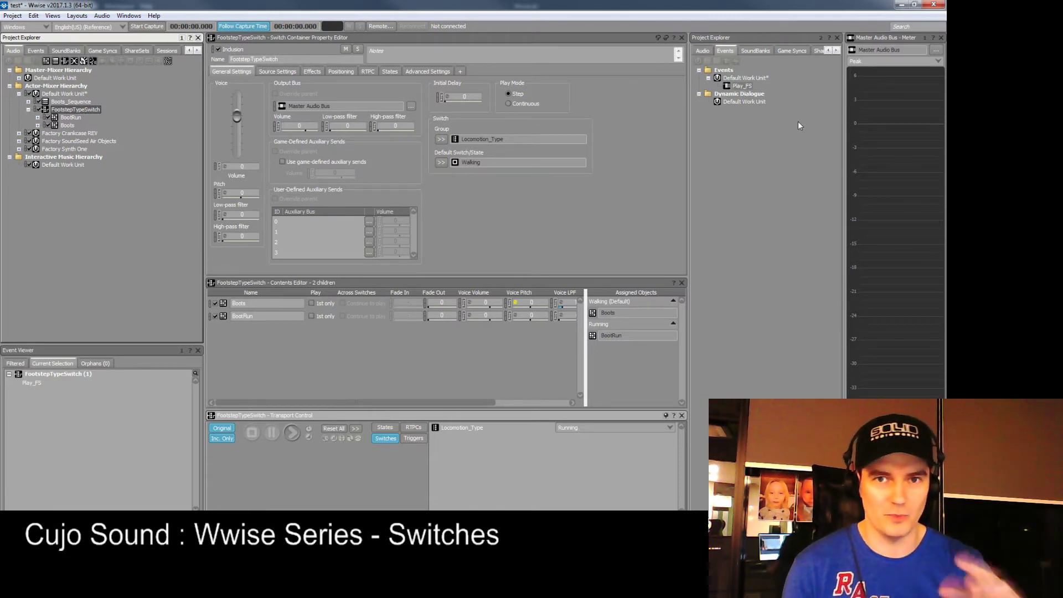
Open Play_FS and play it several times with Locomotion_Type set to Walking
click(745, 87)
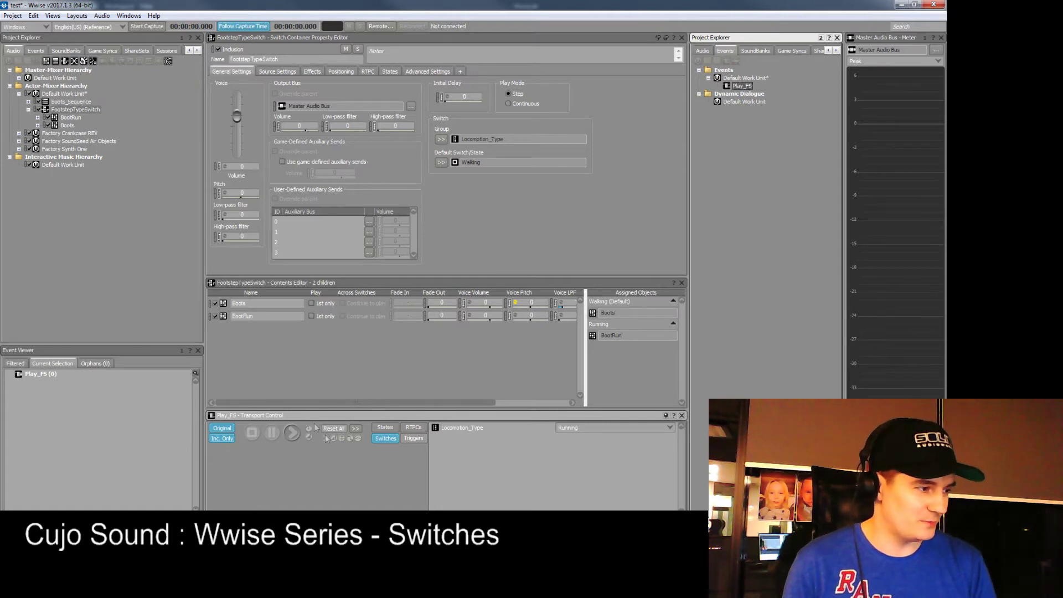
click(292, 432)
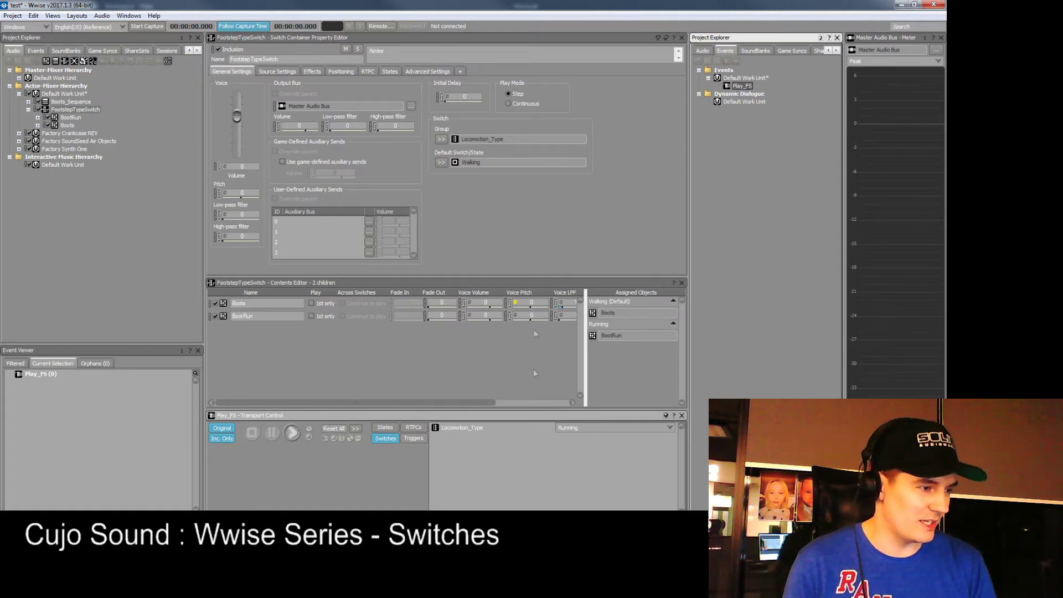
double_click(744, 87)
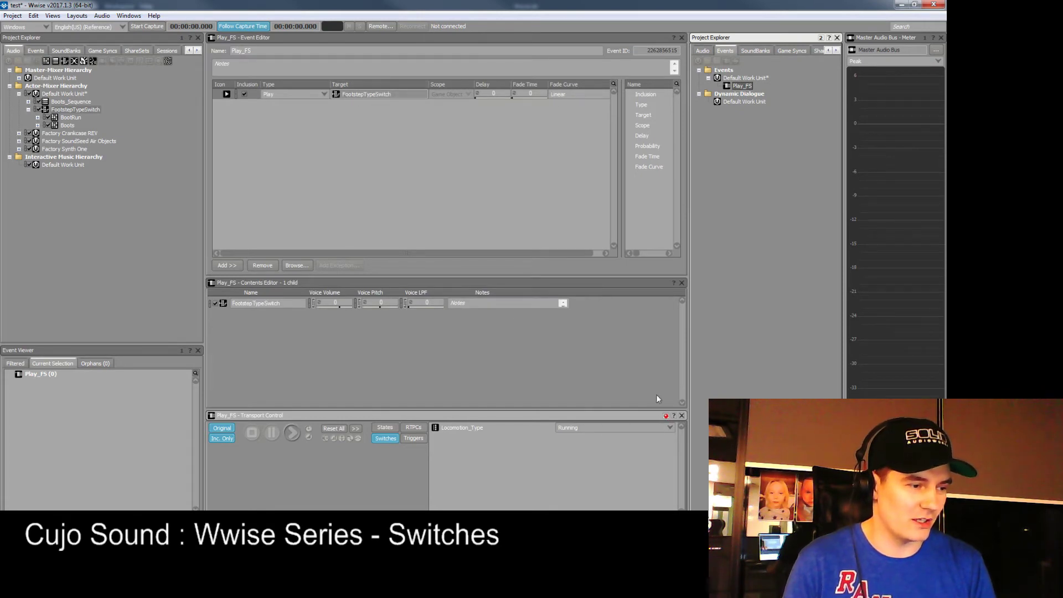
click(559, 427)
click(576, 446)
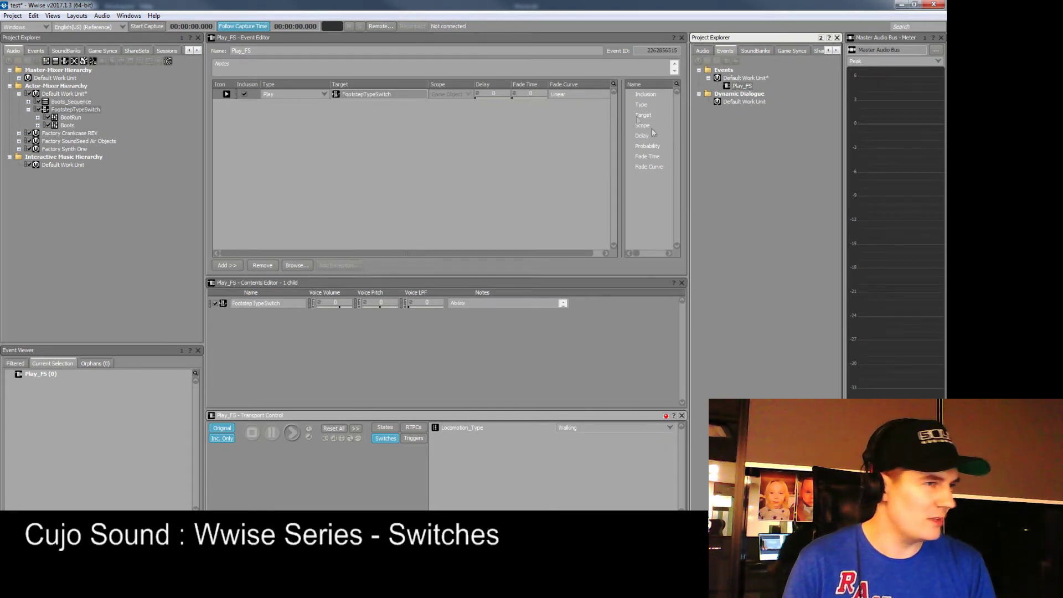
click(739, 88)
key(space)
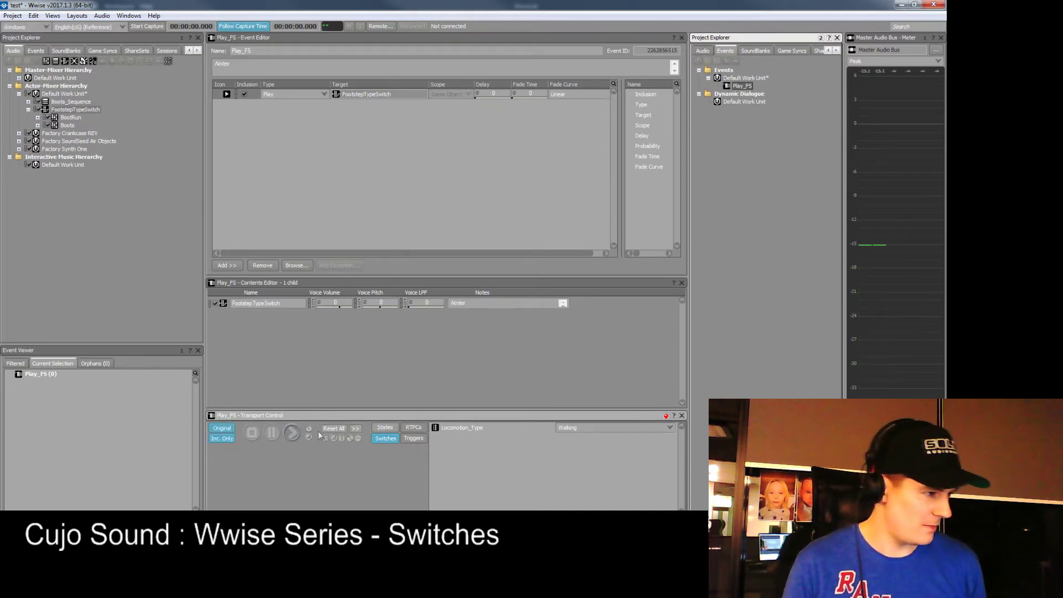
key(space)
key(space)
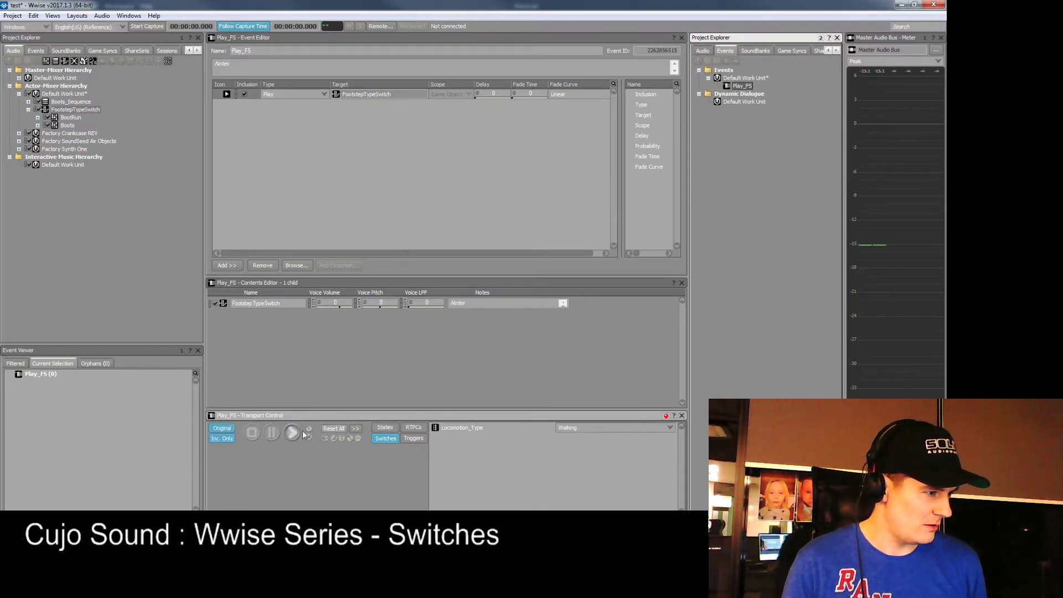
click(295, 435)
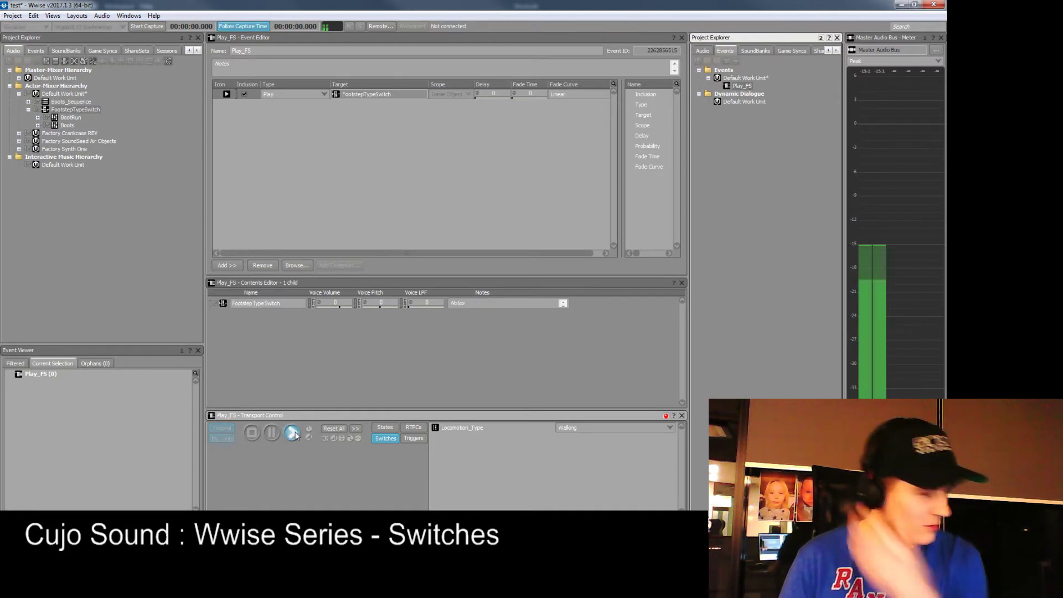
Switch Locomotion_Type to Running and replay Play_FS several times
click(595, 427)
click(595, 436)
click(293, 434)
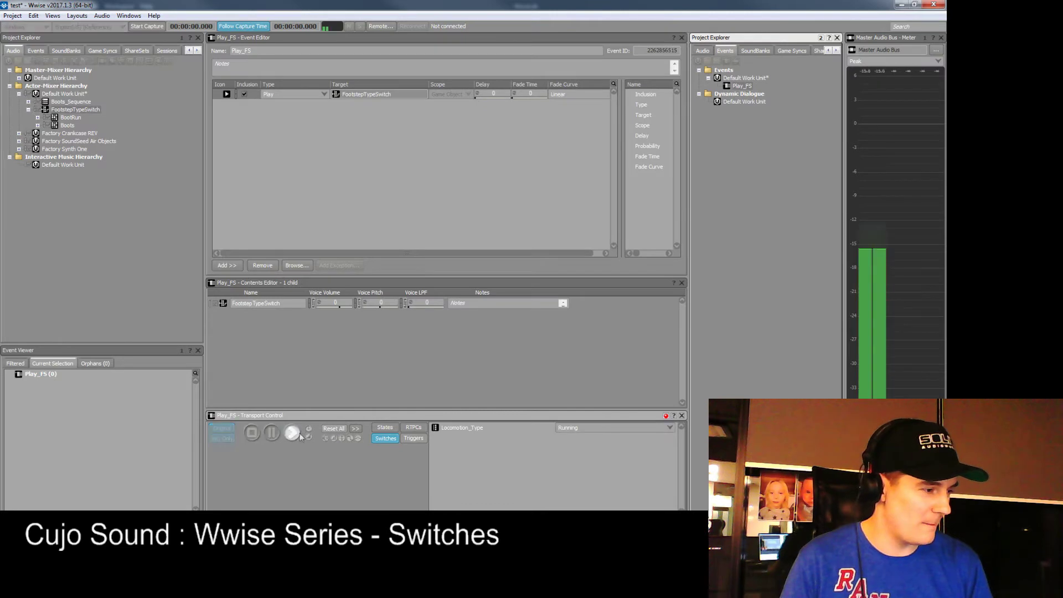
click(294, 433)
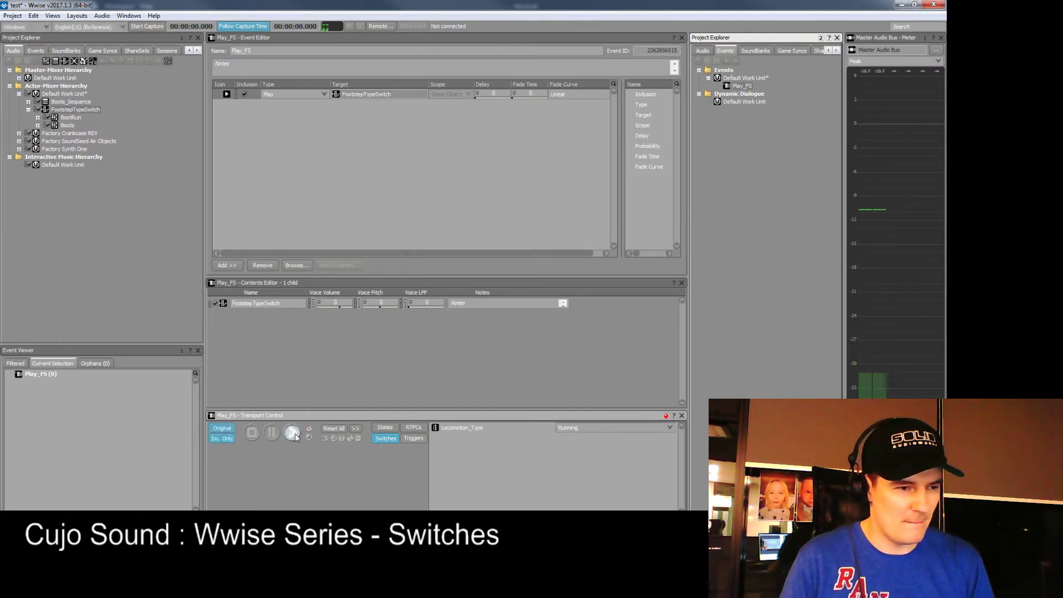
click(294, 433)
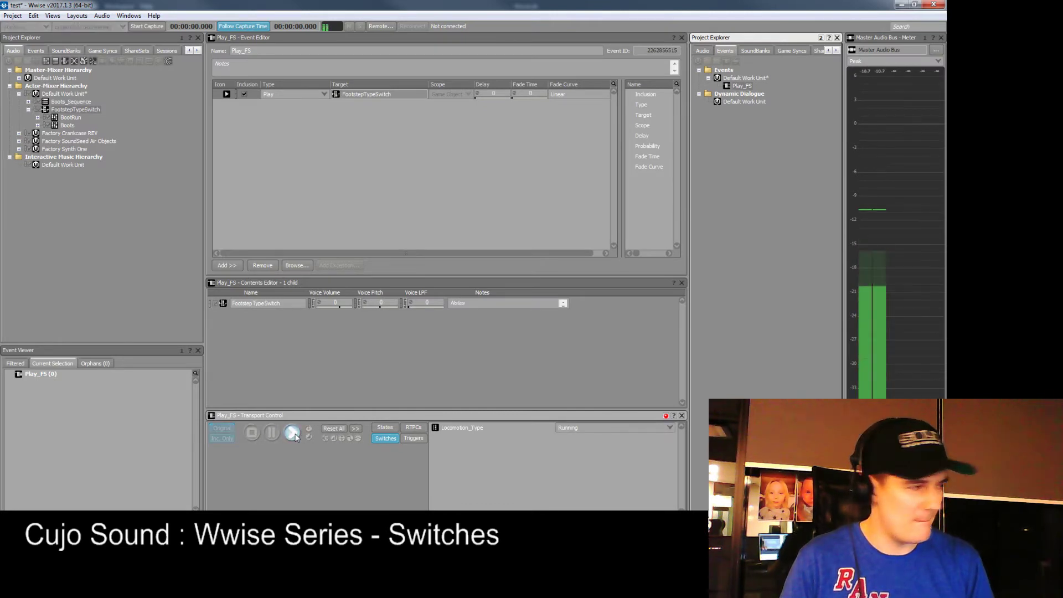
click(75, 109)
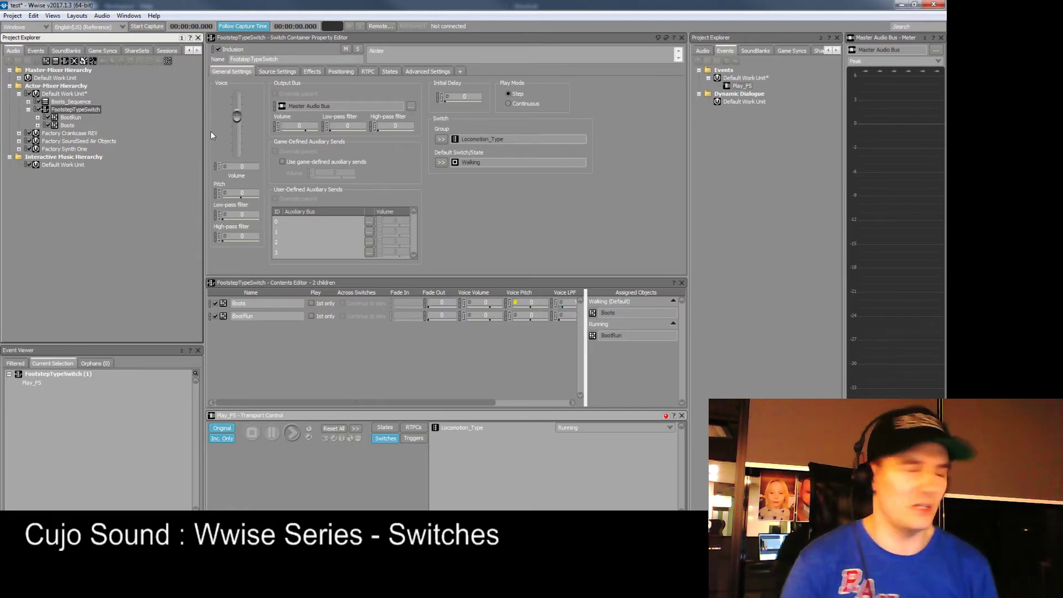
Enable pitch randomization on the BootRun container and clear its Min Offset value
click(71, 118)
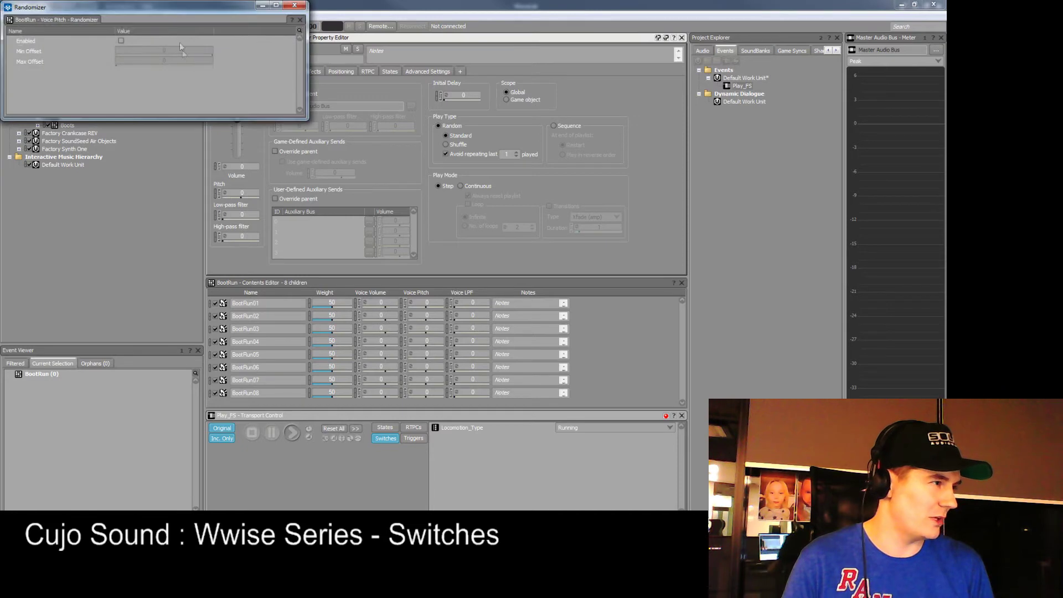
click(121, 40)
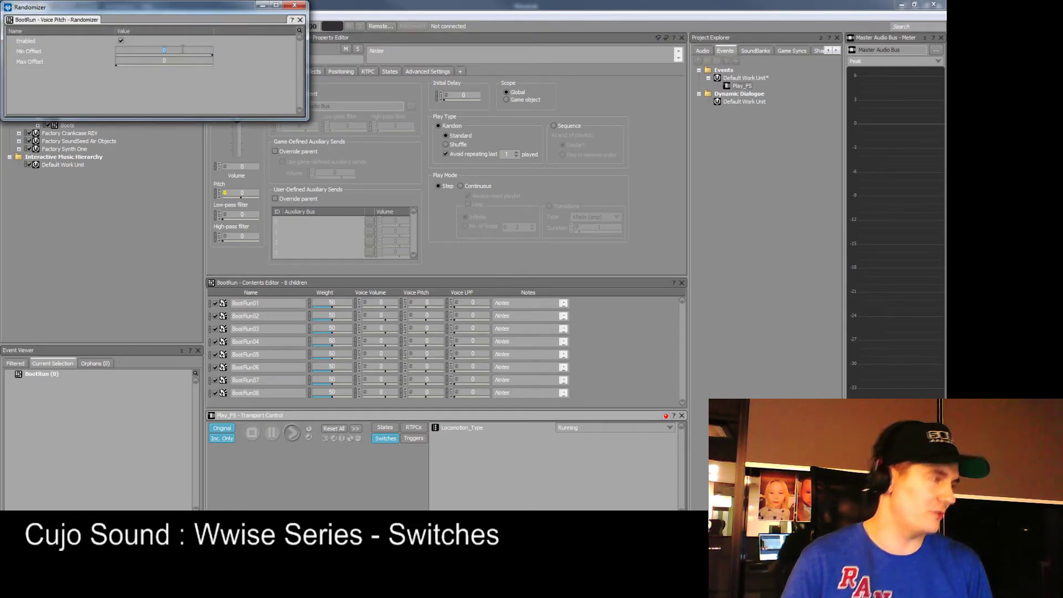
key(BackSpace)
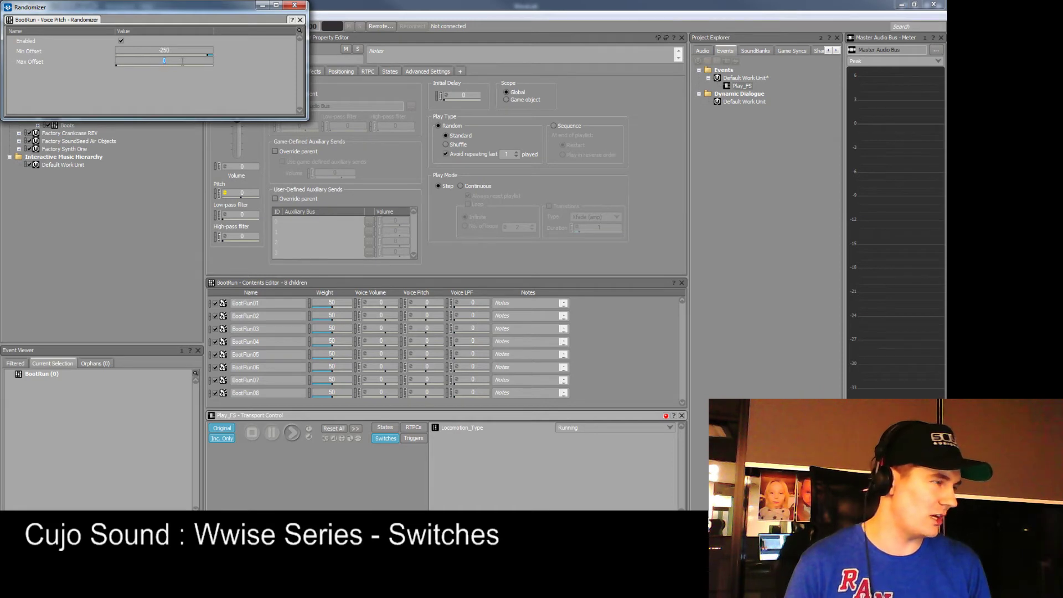
click(294, 5)
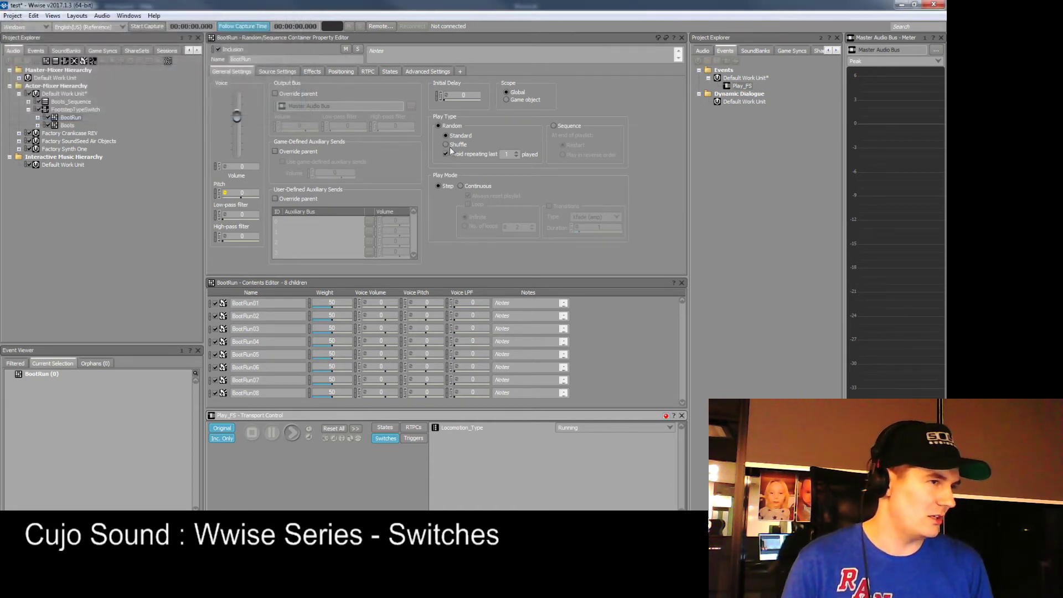
Play Play_FS five times to hear the running steps vary in pitch
click(742, 86)
key(space)
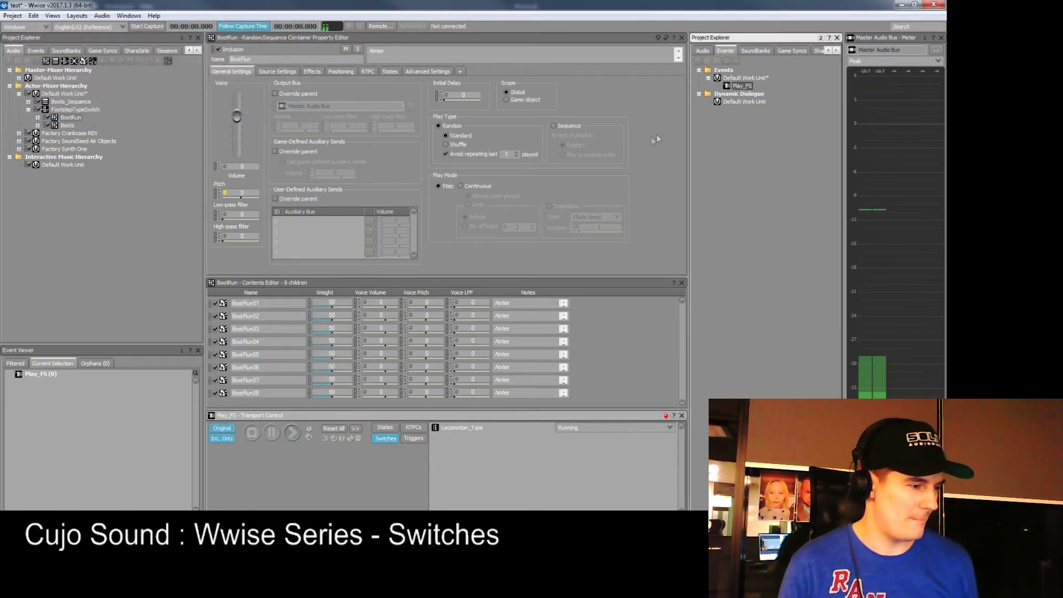
key(space)
key(space)
key(space)
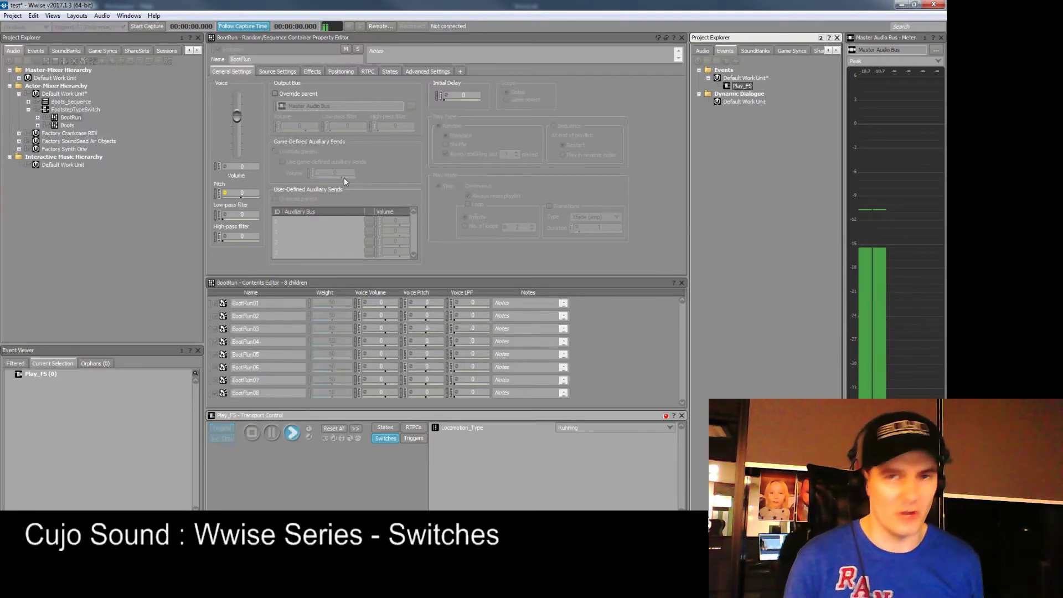
key(space)
key(space)
key(space)
key(space)
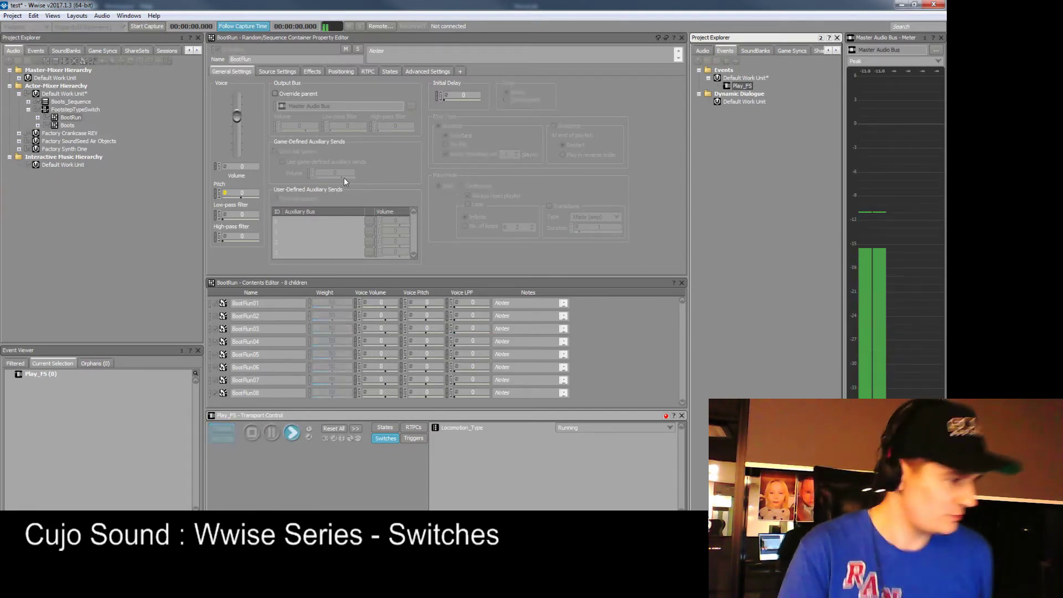
key(space)
key(space)
key(space)
key(space)
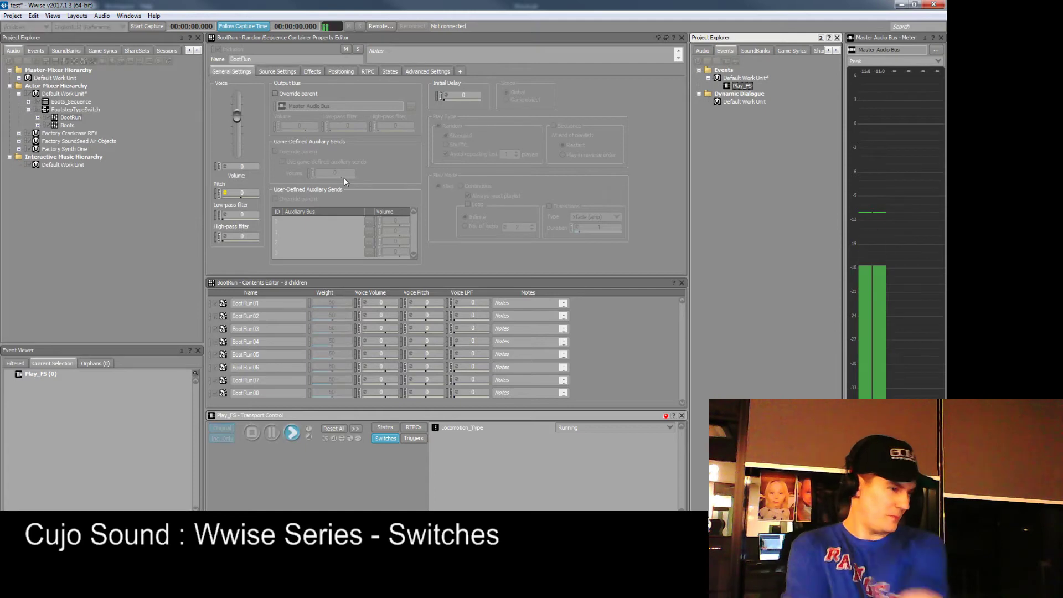
key(space)
key(space)
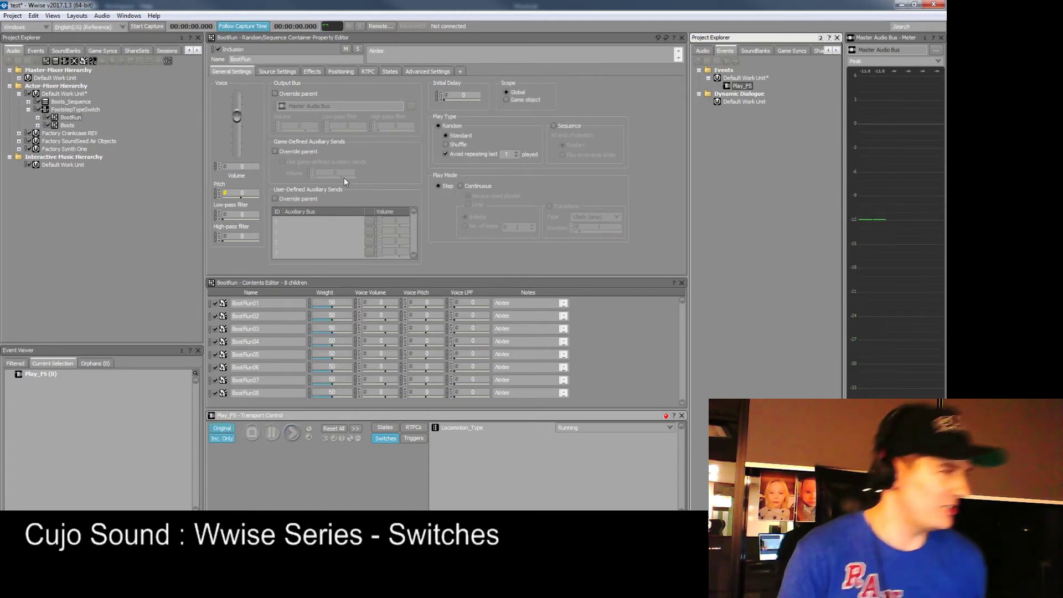
click(37, 118)
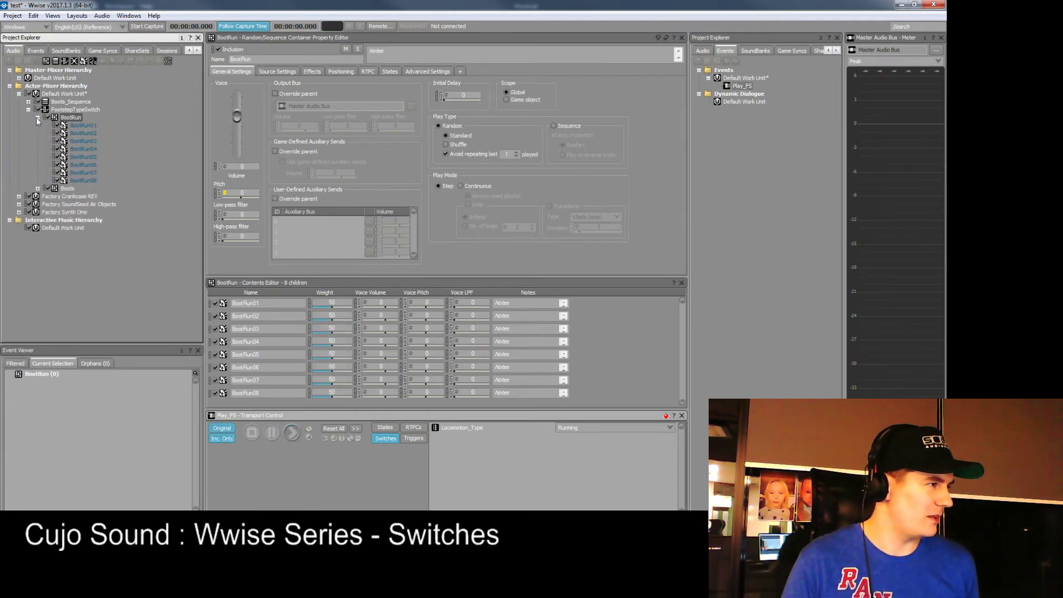
Set BootRun's play type to Shuffle and audition Play_FS twice
click(459, 146)
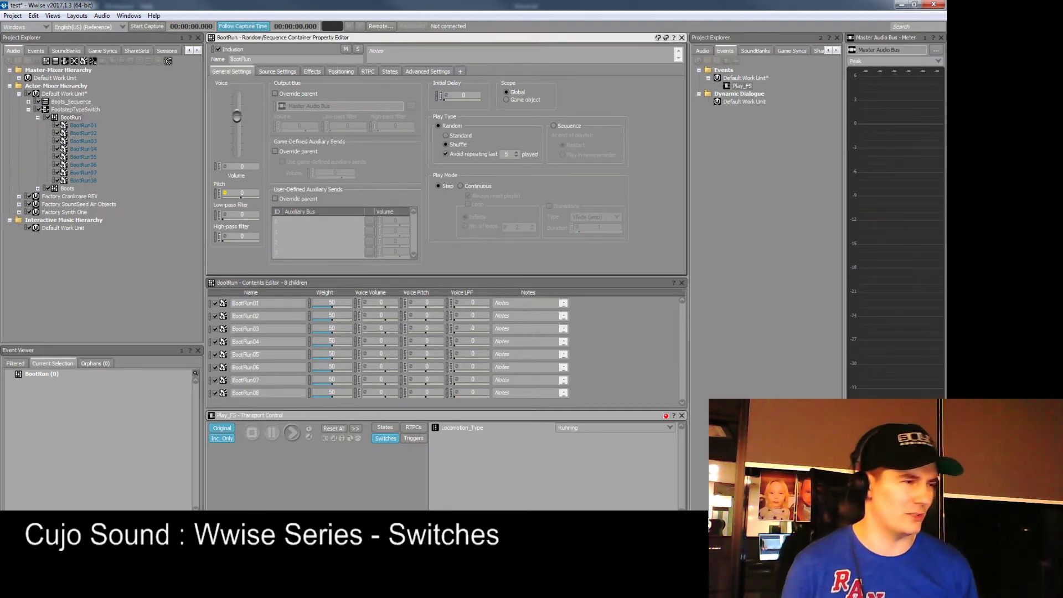
click(747, 87)
key(space)
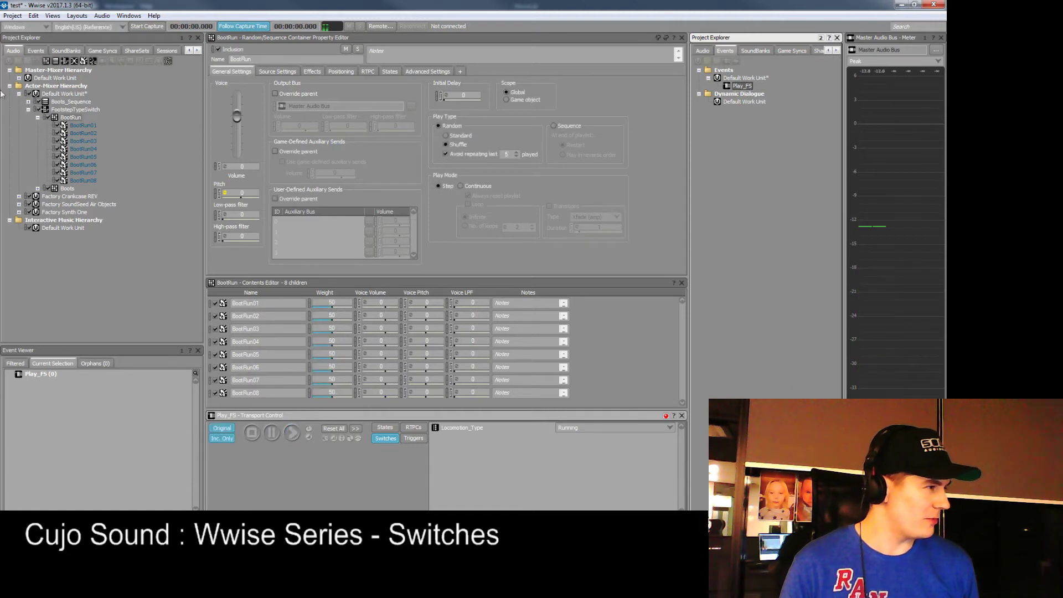
key(space)
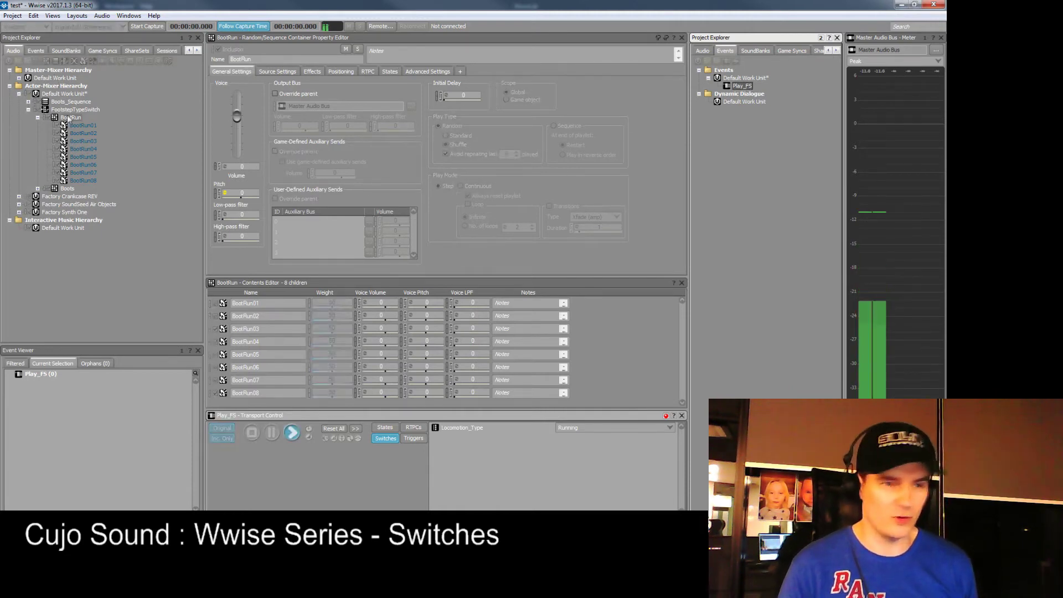
Switch Play_FS's Locomotion_Type to Walking, audition the walking steps, and collapse BootRun
click(575, 428)
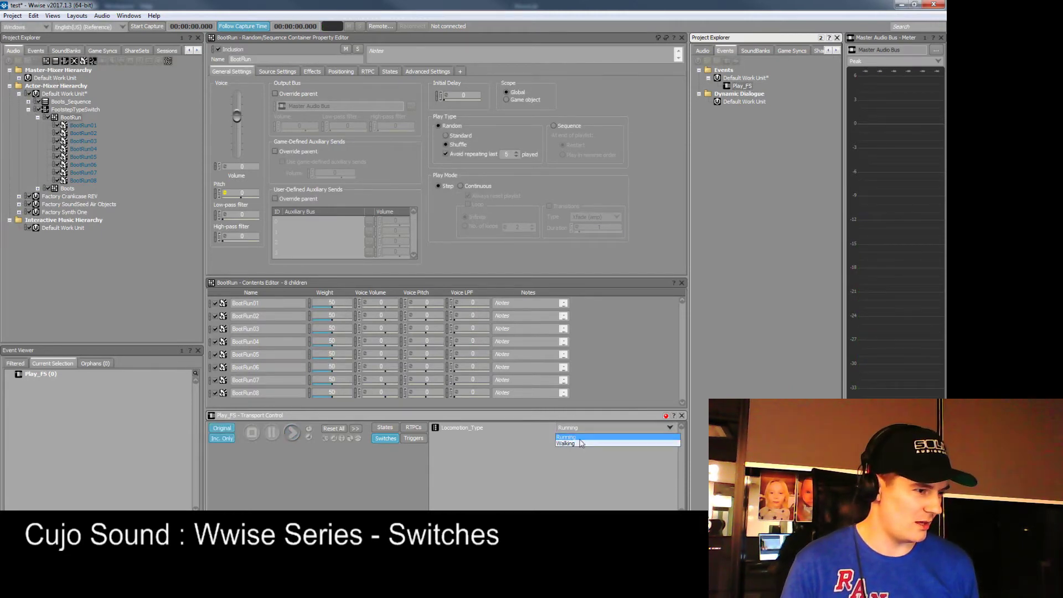
click(579, 440)
key(space)
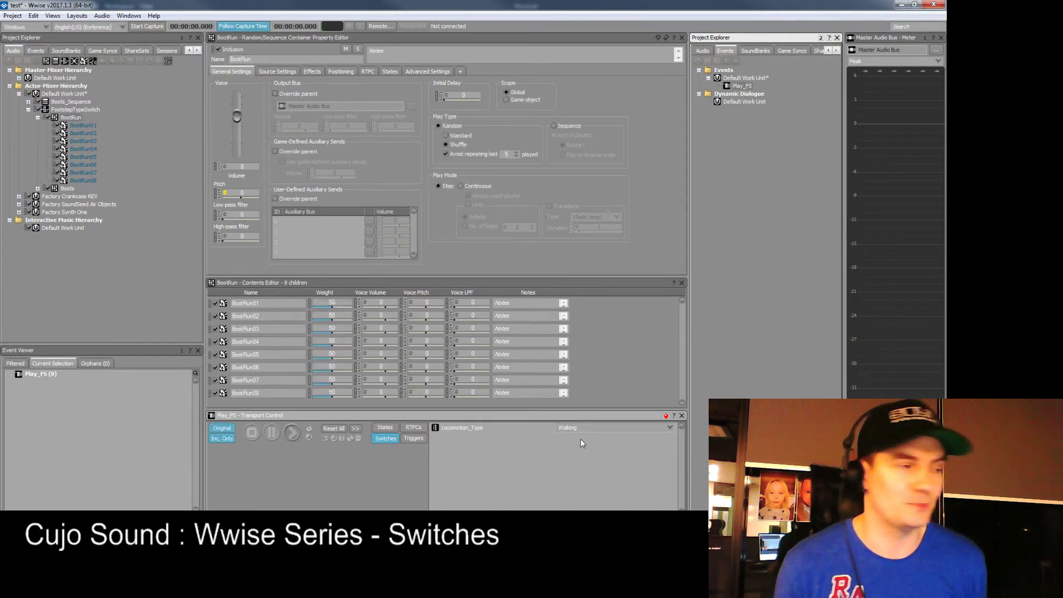
key(space)
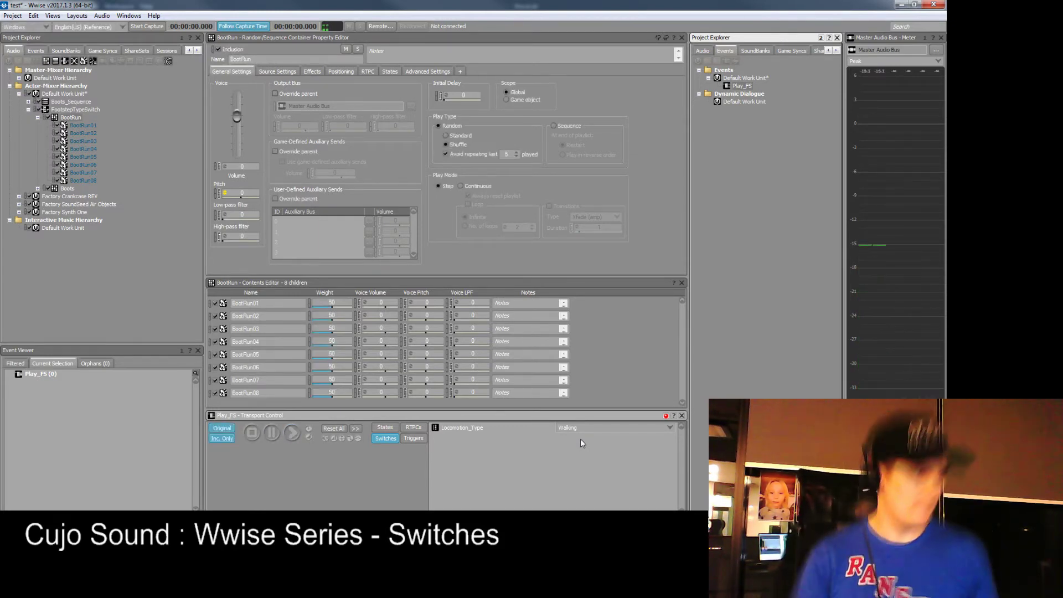
key(space)
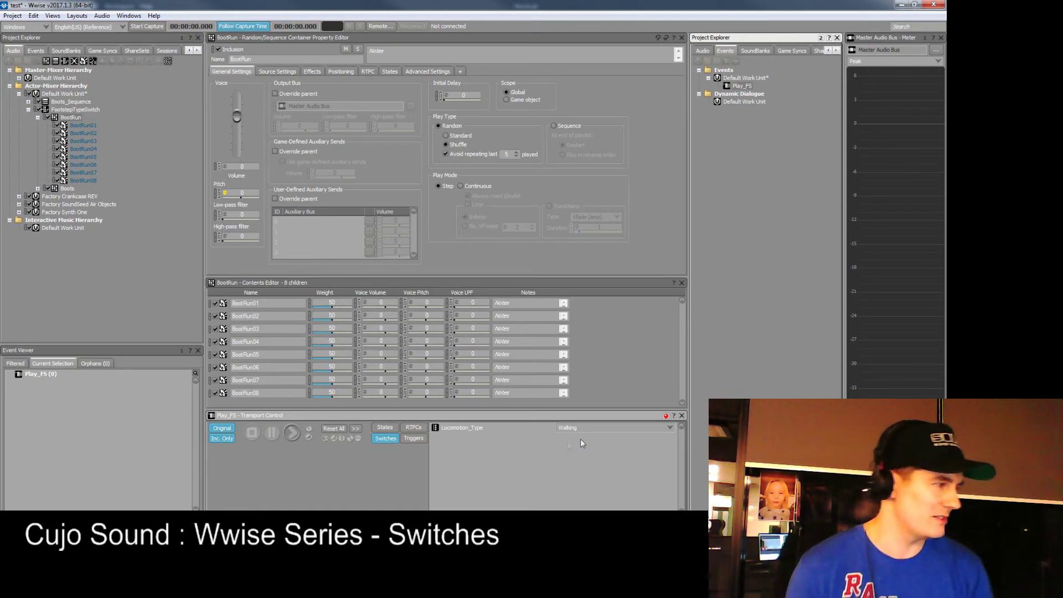
click(38, 117)
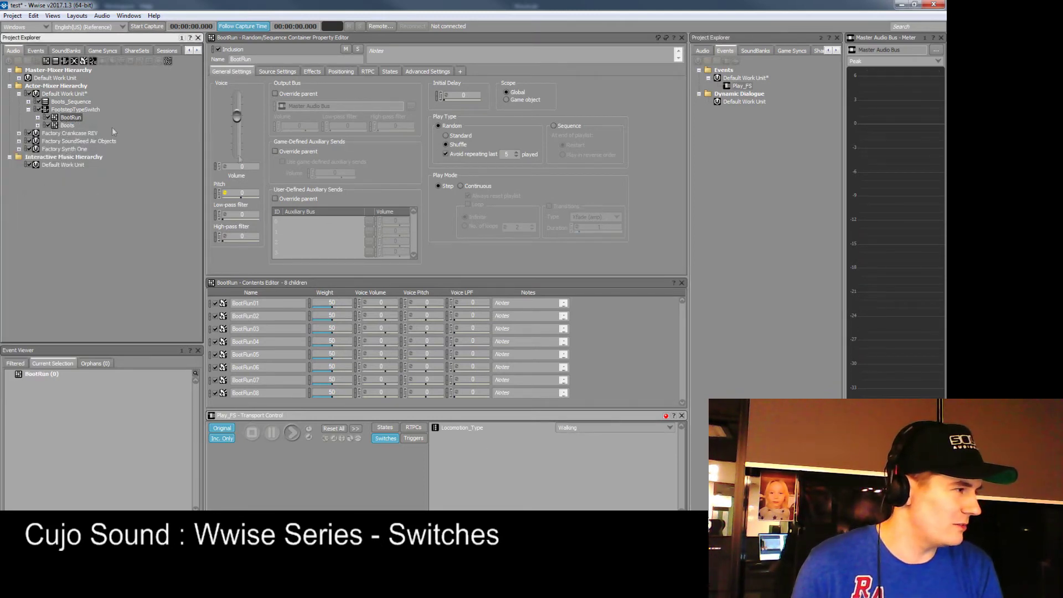
click(792, 51)
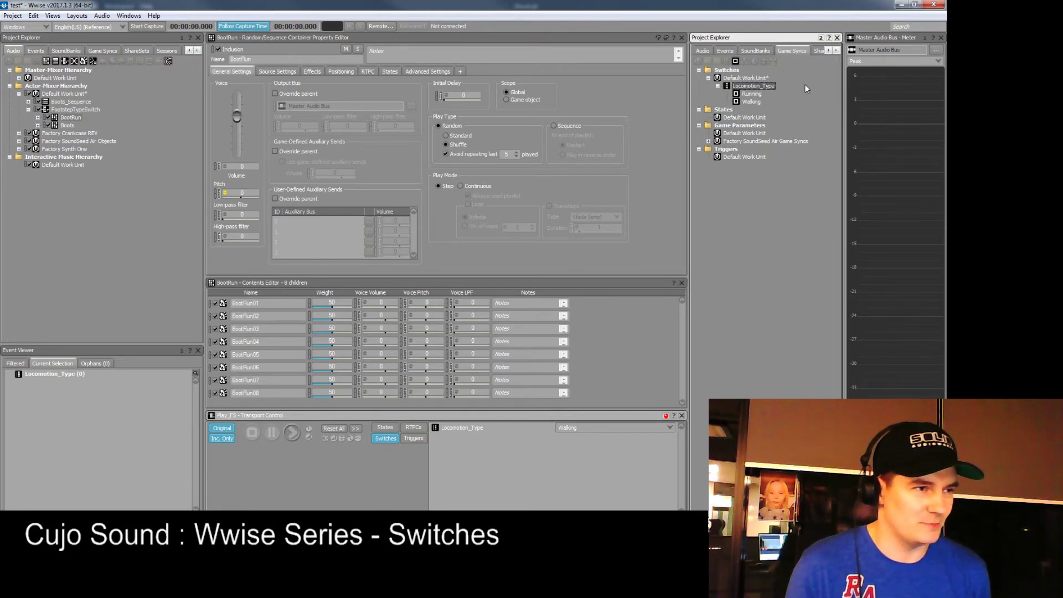
click(725, 50)
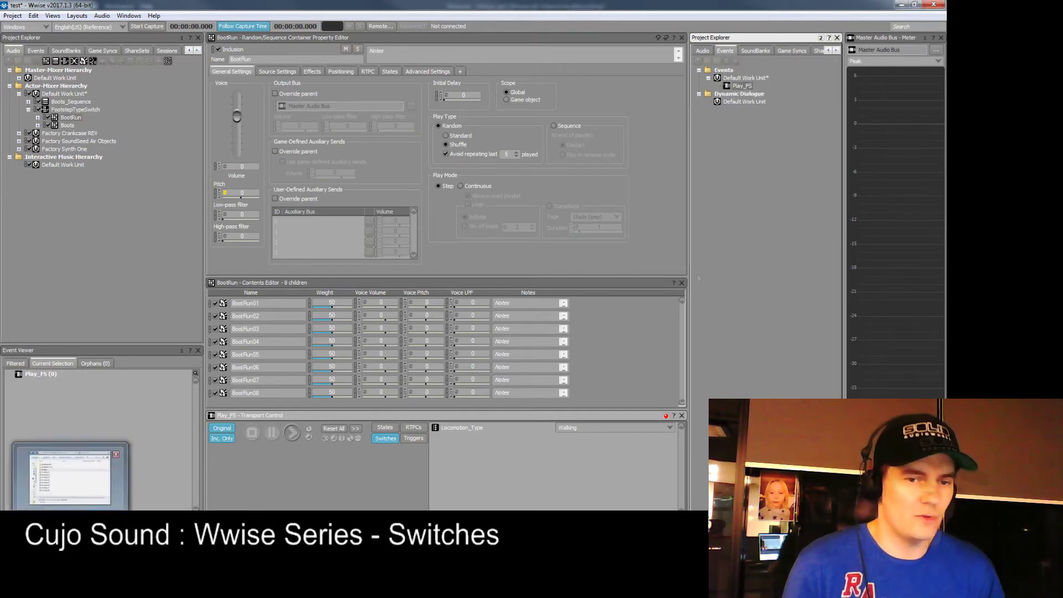
click(70, 474)
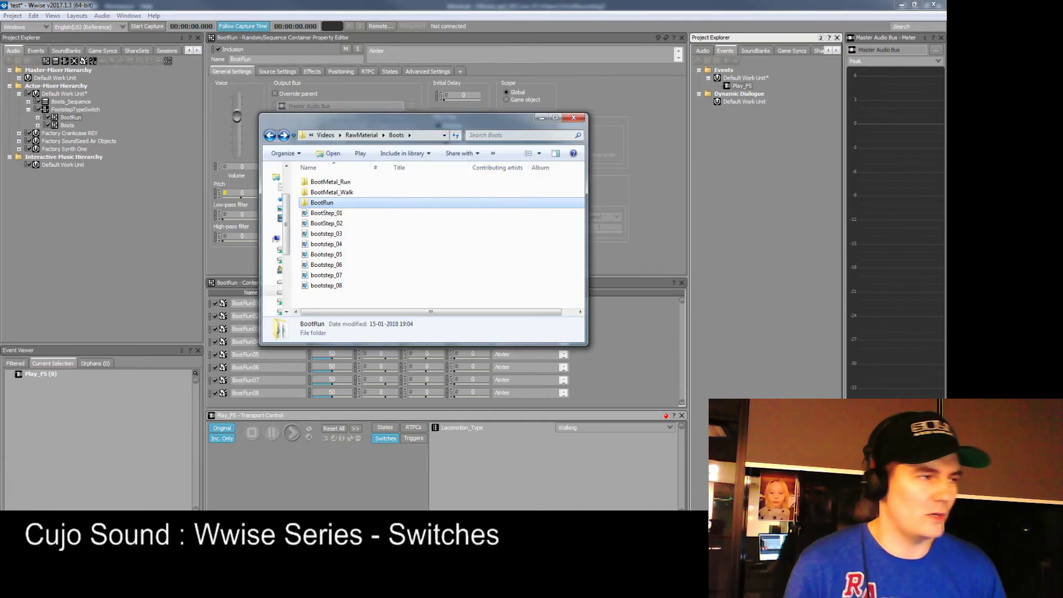
Import the BootMetal_Run and BootMetal_Walk folders into FootstepTypeSwitch as random containers
click(347, 182)
click(349, 191)
click(351, 183)
click(350, 191)
click(353, 183)
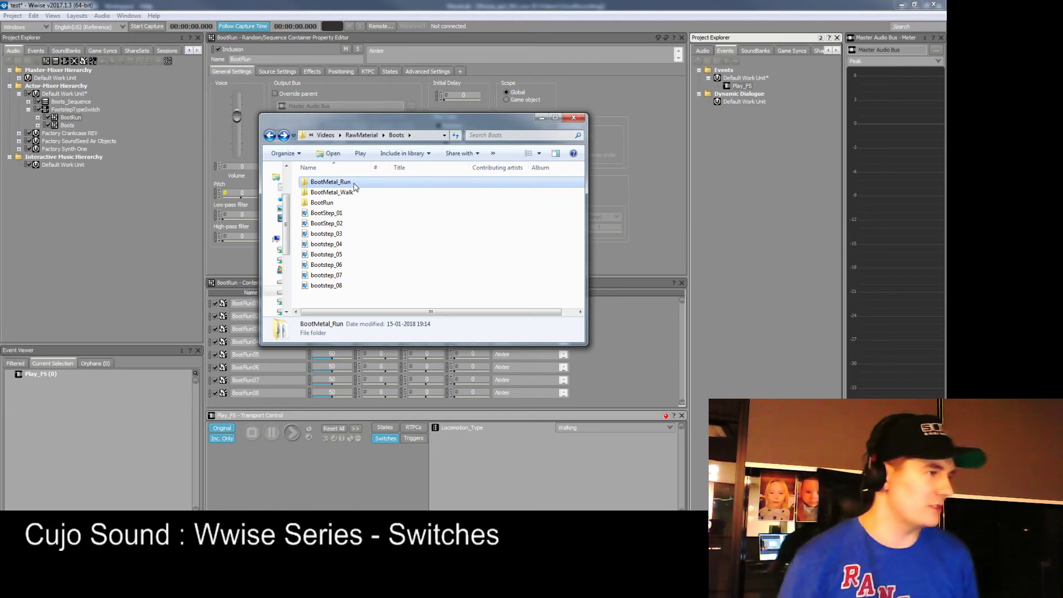
shift+click(338, 192)
drag(350, 188, 86, 111)
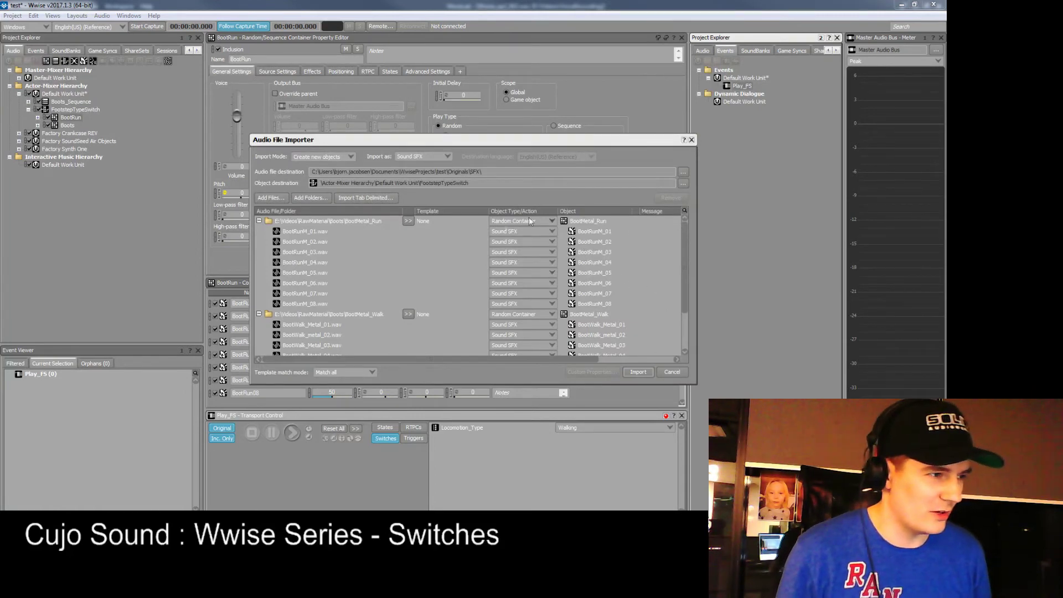
drag(684, 238, 683, 293)
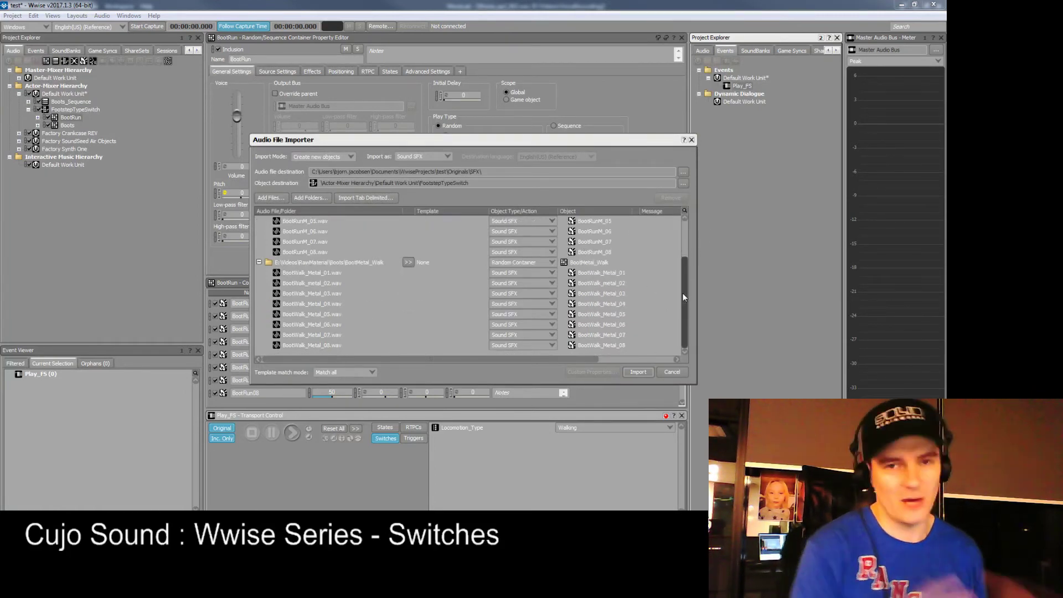
click(636, 371)
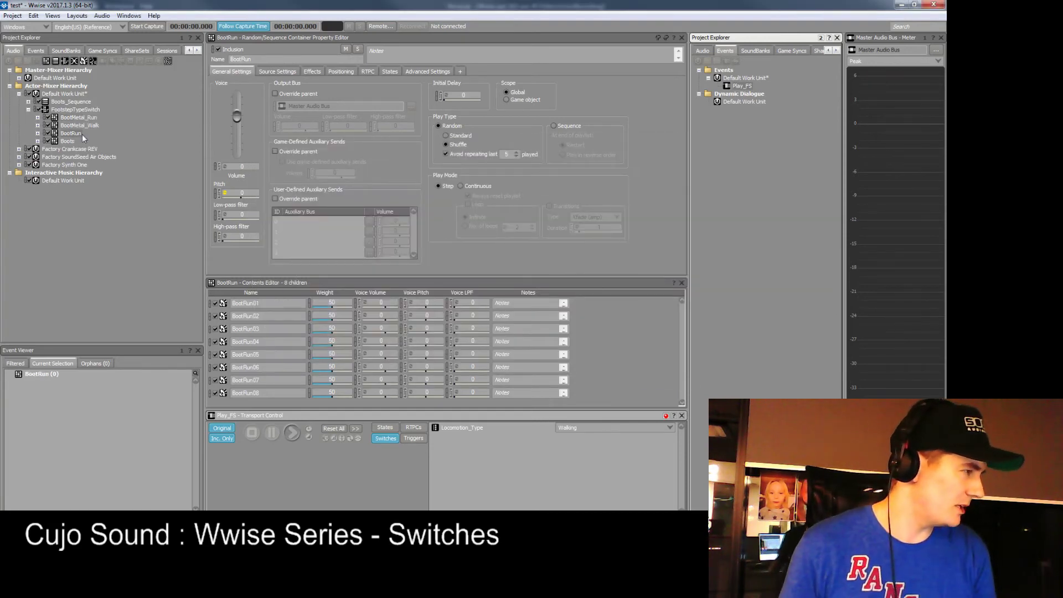
Audition the new BootMetal_Walk and BootMetal_Run containers
click(94, 126)
key(space)
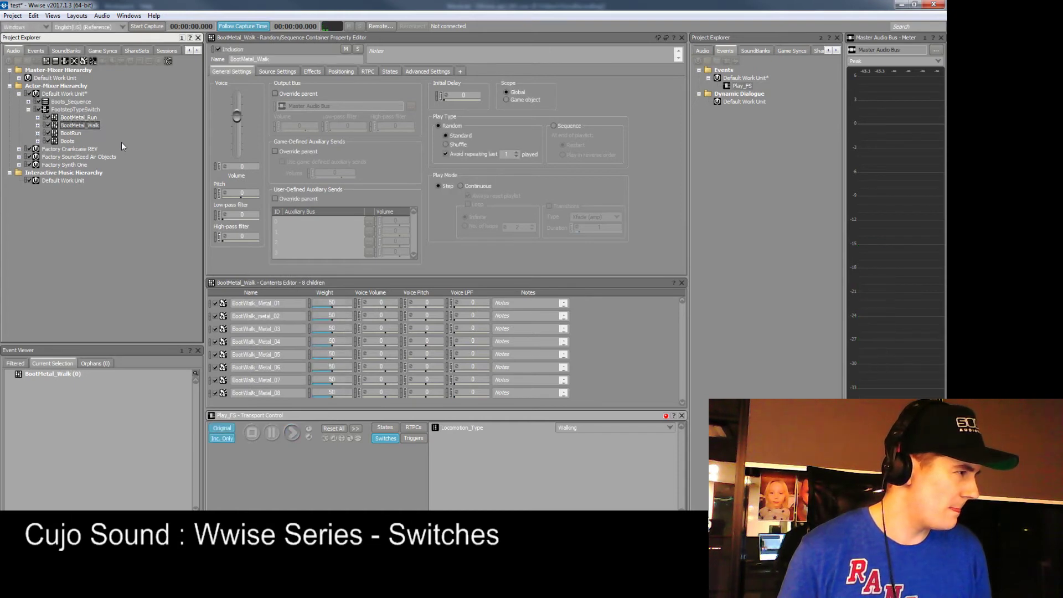
key(Down)
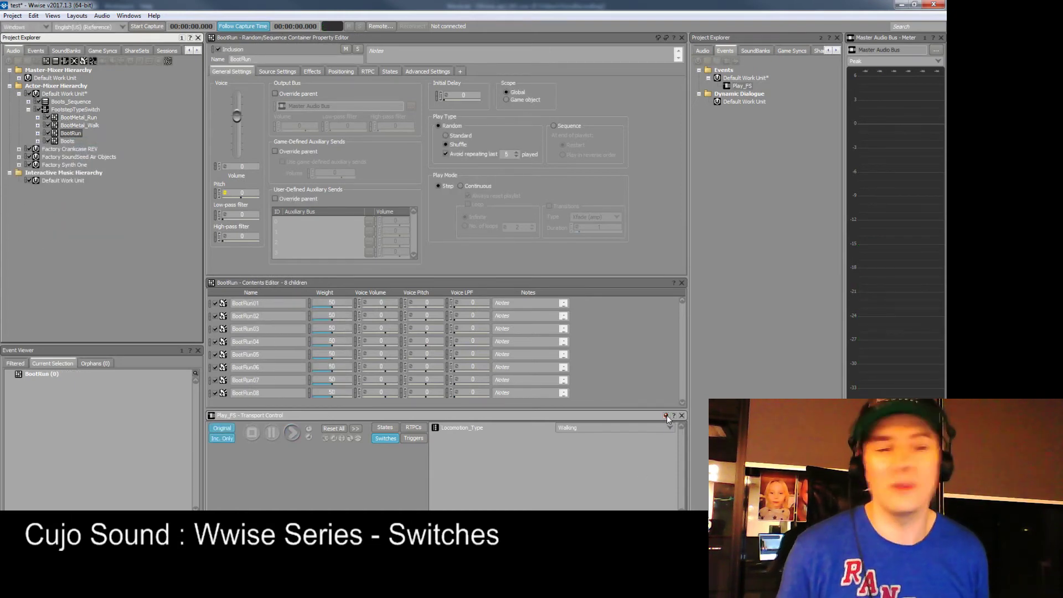
click(84, 118)
key(space)
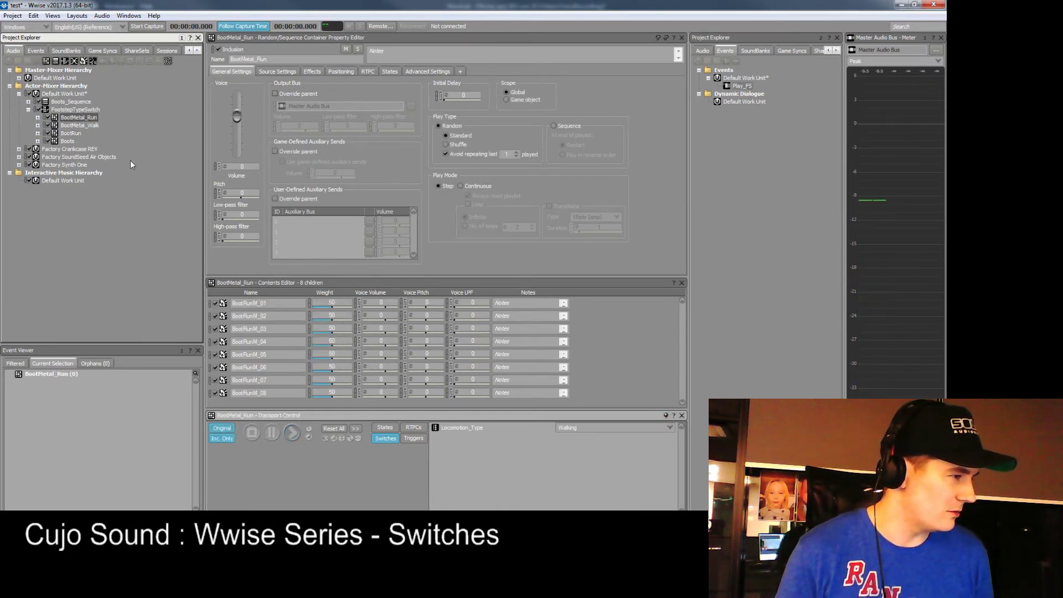
key(space)
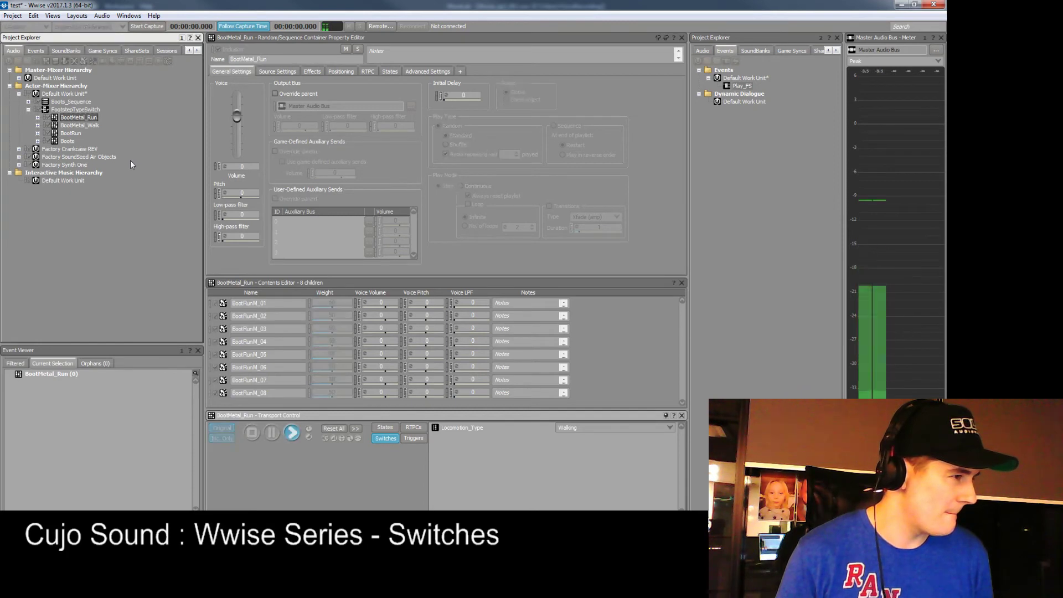
key(Down)
key(space)
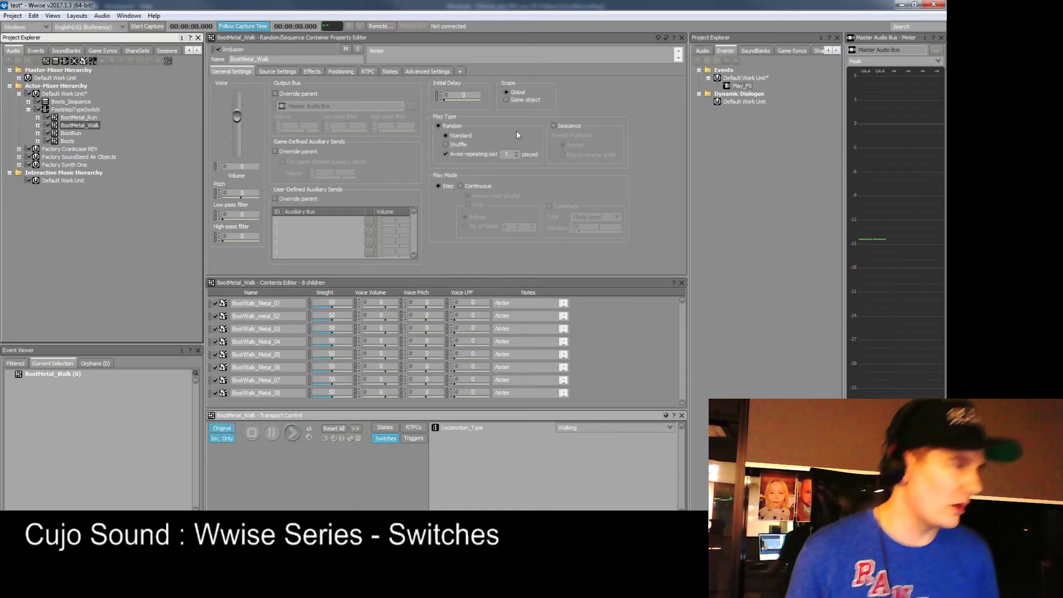
Set BootMetal_Walk's play type to Shuffle
click(458, 144)
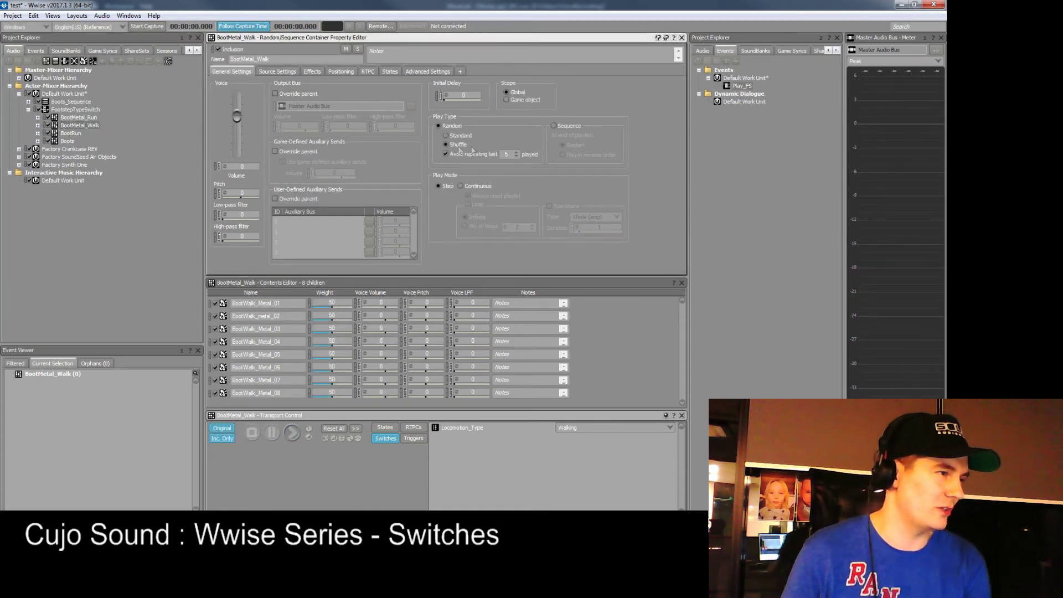
click(95, 117)
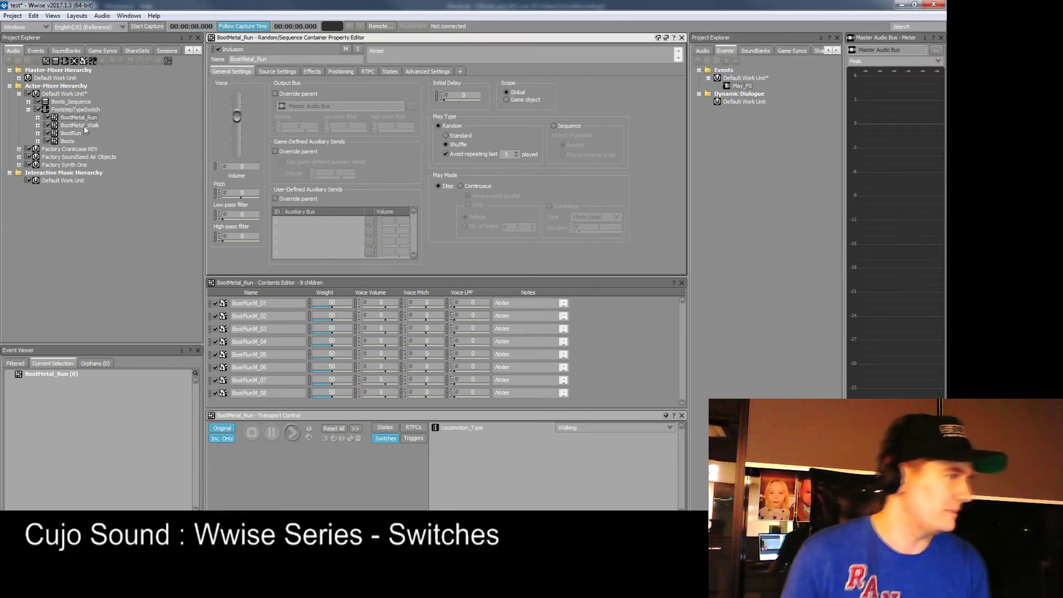
key(Up)
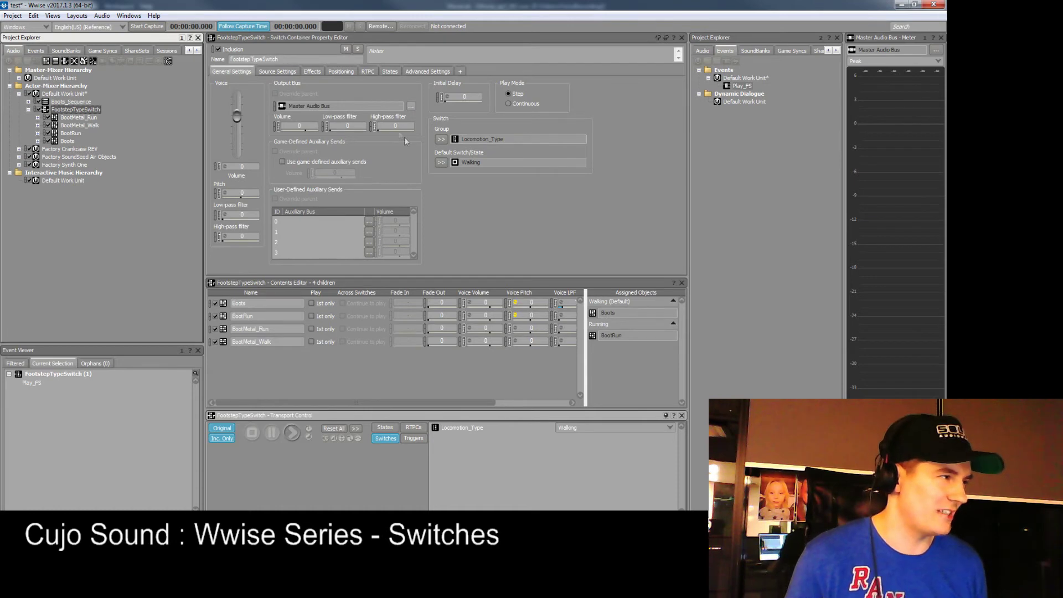
Move the two metal containers under Default Work Unit and rename FootstepTypeSwitch to Walking
click(86, 126)
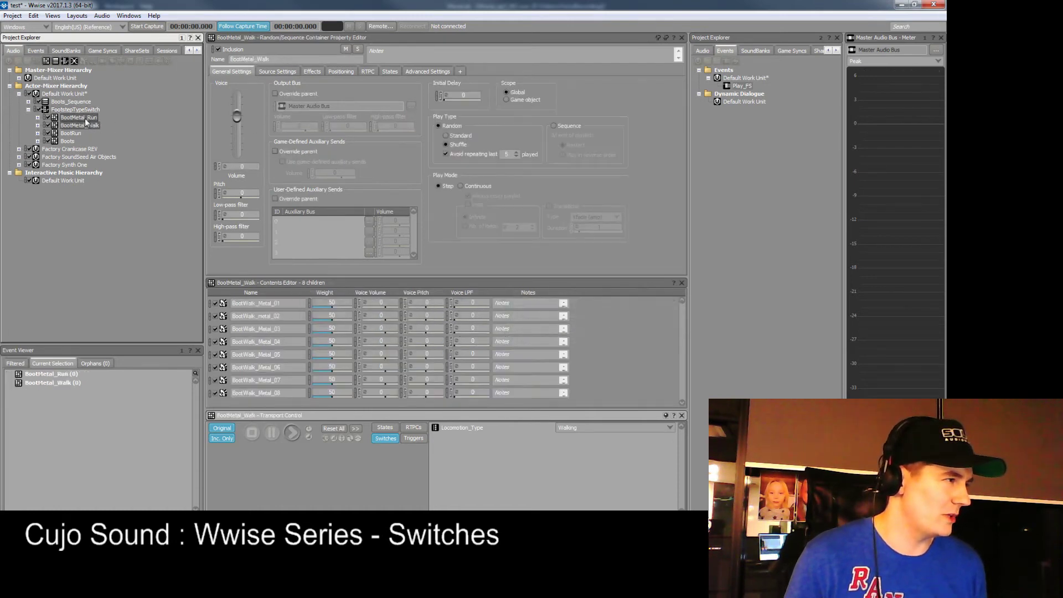
ctrl+click(81, 118)
drag(79, 99, 90, 97)
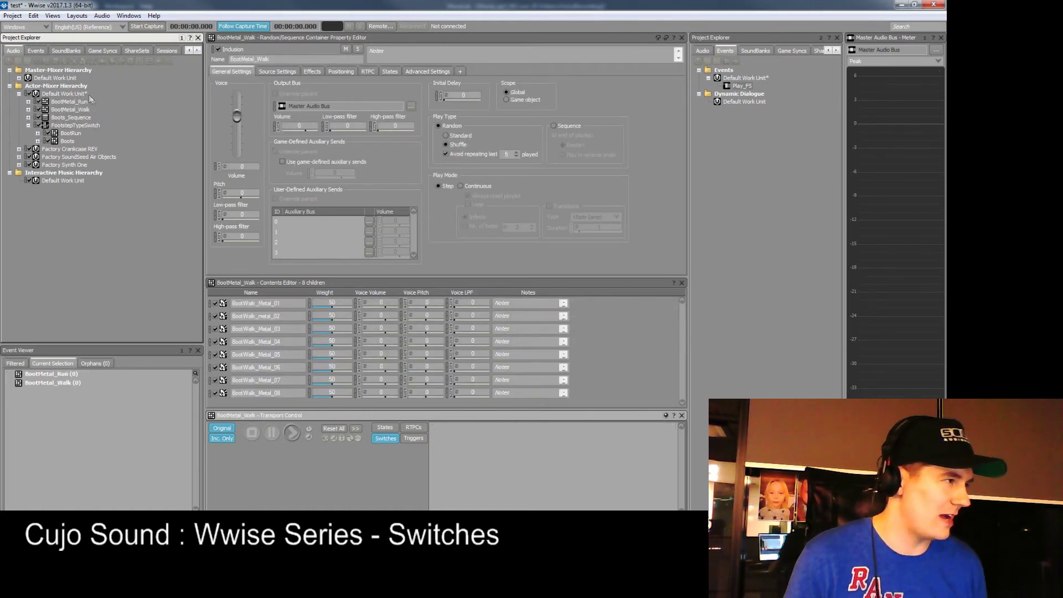
click(84, 125)
click(84, 125)
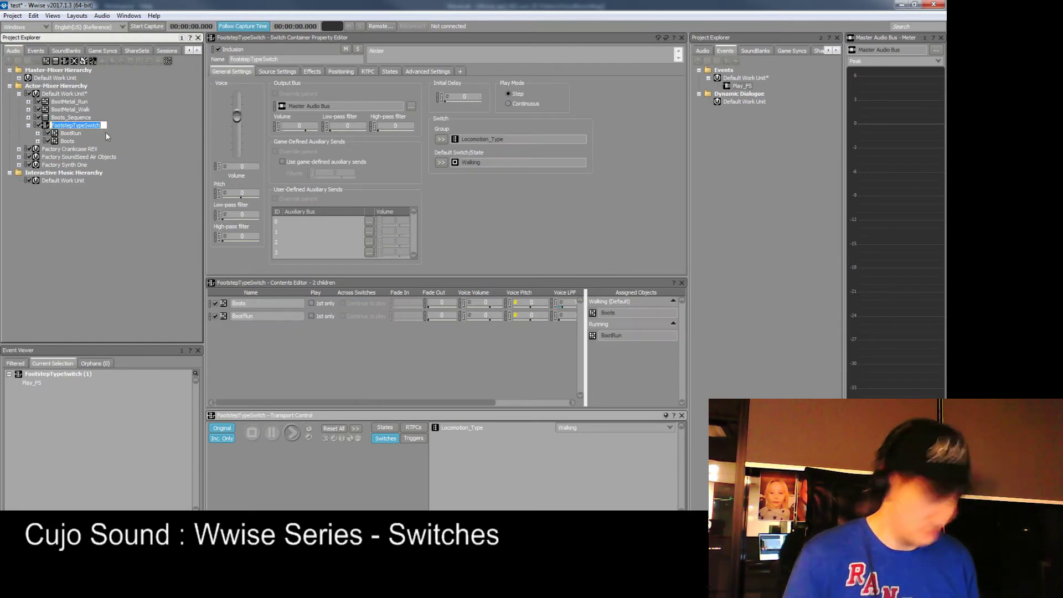
text(Walking)
key(Return)
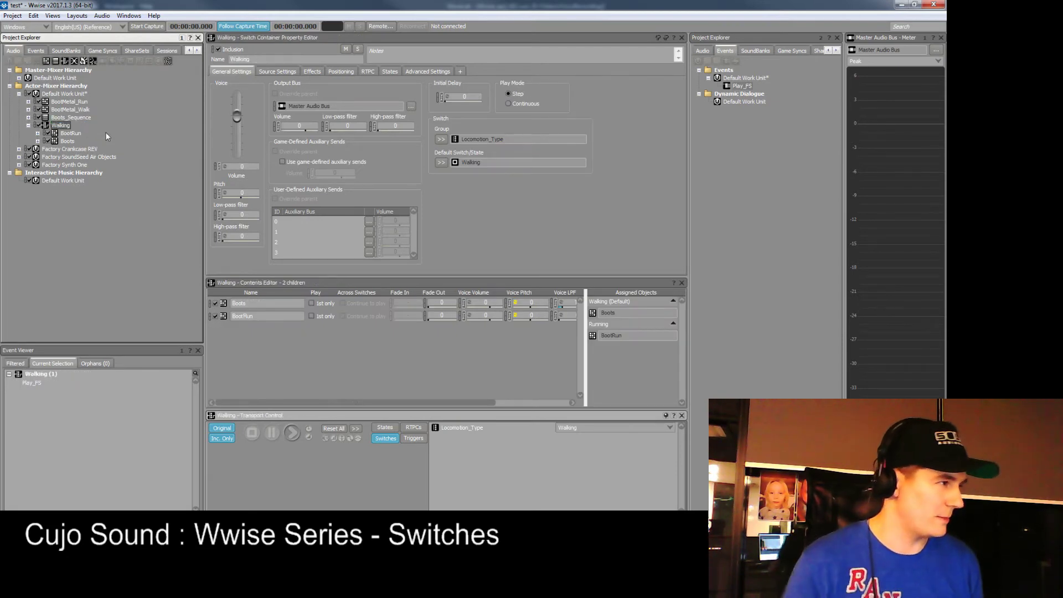
Create a new switch container named Running under Default Work Unit
right_click(70, 93)
mouse_move(77, 99)
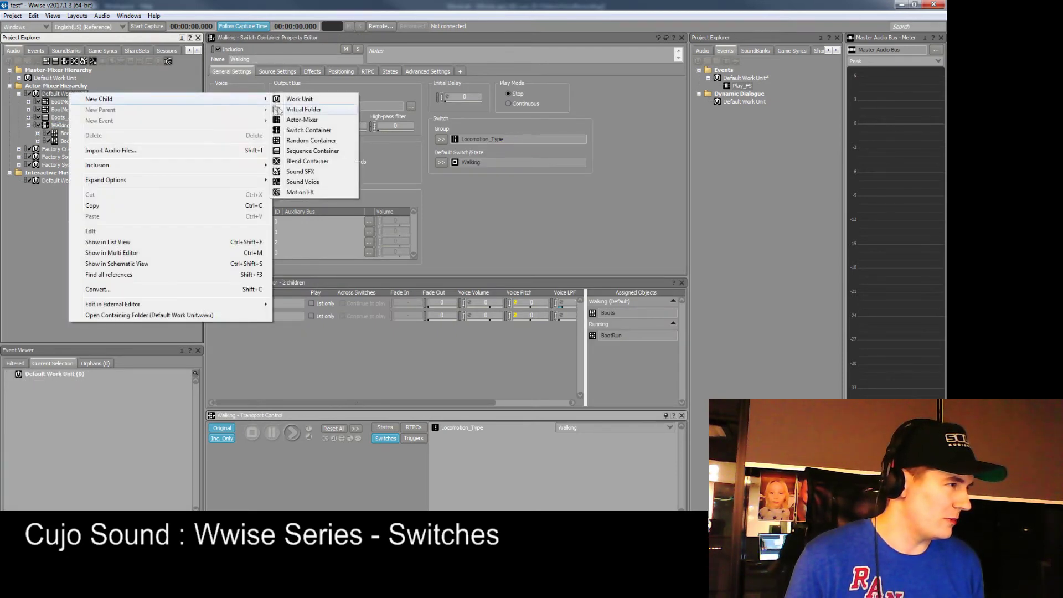
click(314, 131)
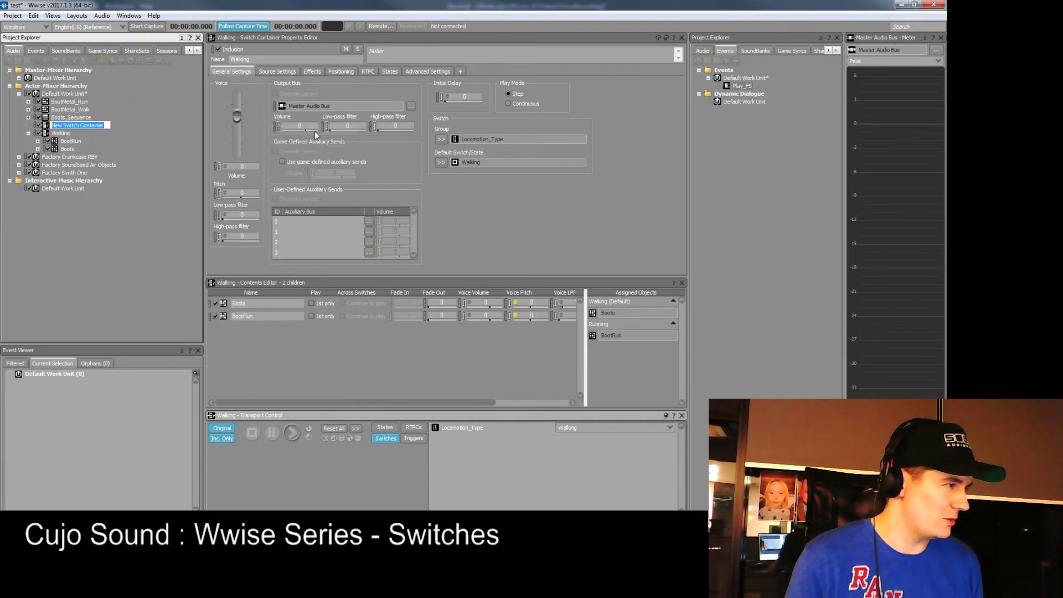
text(Running)
key(Return)
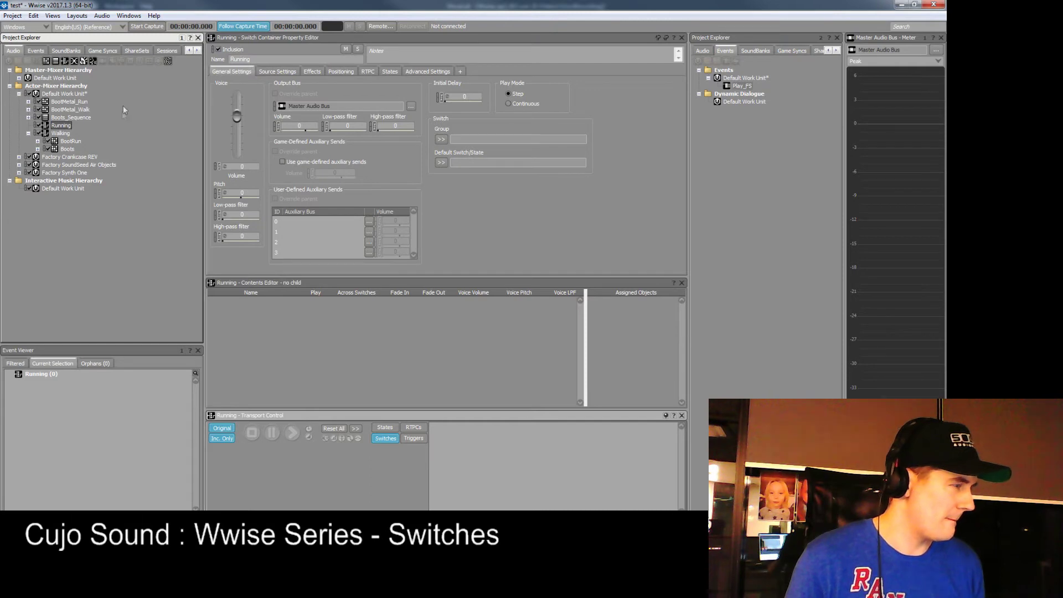
Move BootRun and BootMetal_Run into the Running switch container
mouse_move(71, 142)
mouse_down()
mouse_move(81, 126)
mouse_move(66, 128)
mouse_up()
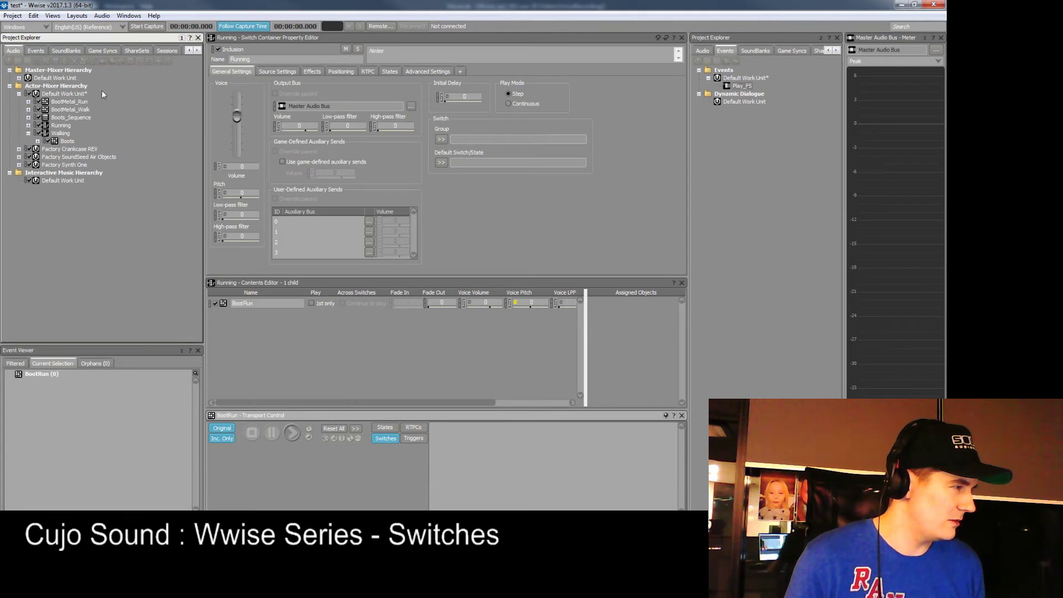
click(72, 101)
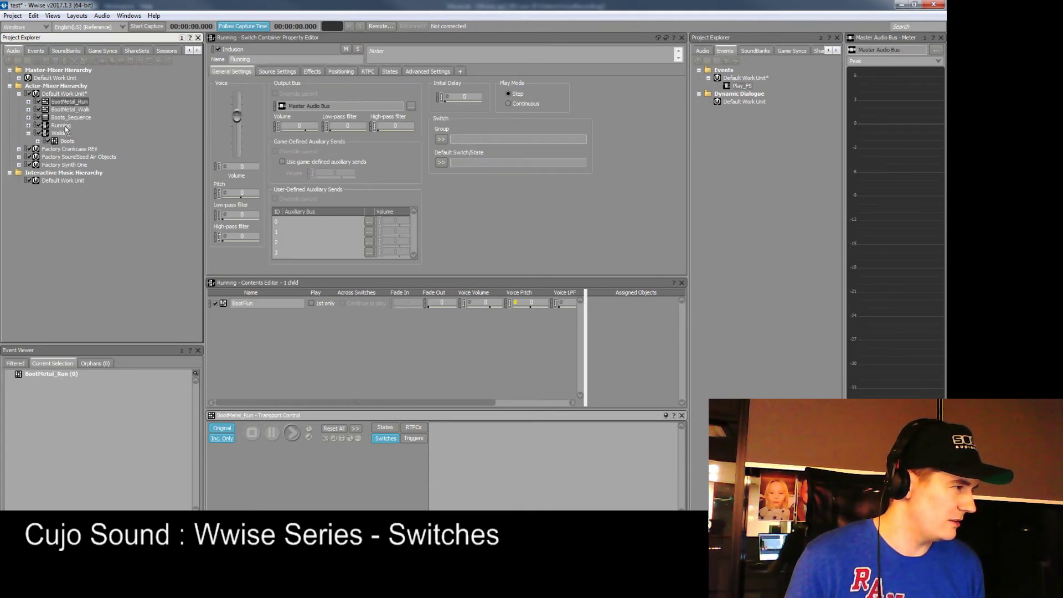
mouse_move(66, 129)
mouse_down()
mouse_move(70, 117)
mouse_move(62, 129)
mouse_up()
click(61, 109)
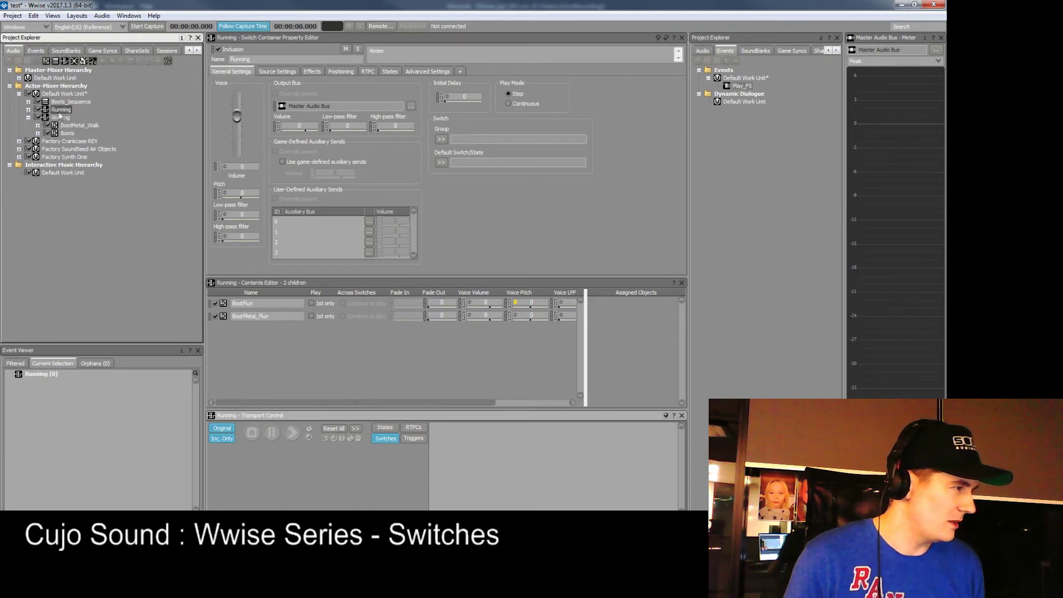
Expand Running, audition BootRun, and show the Running container's settings
click(28, 117)
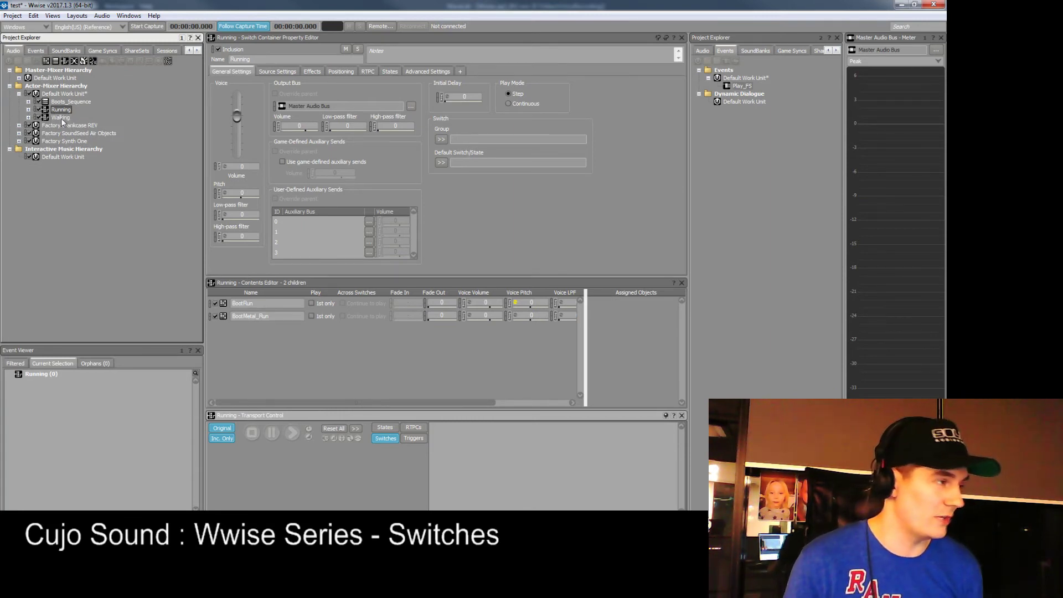
click(61, 118)
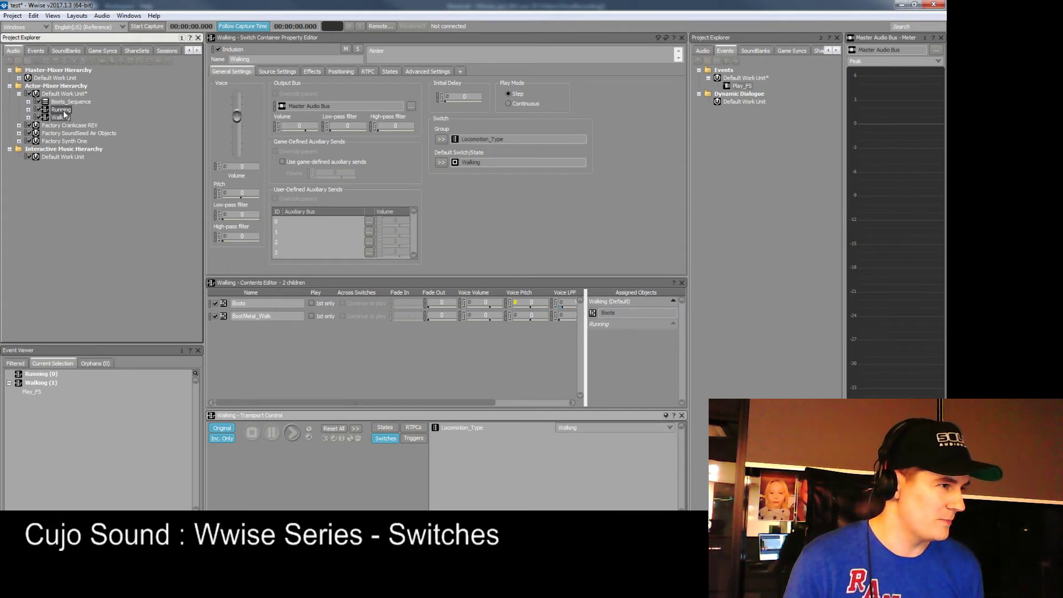
double_click(62, 111)
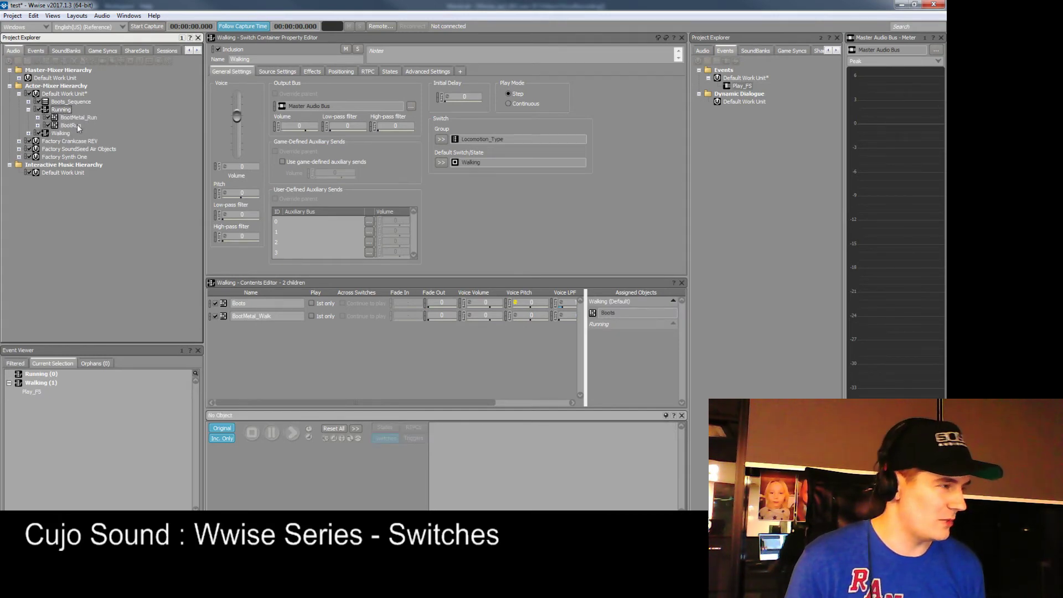
click(78, 126)
key(space)
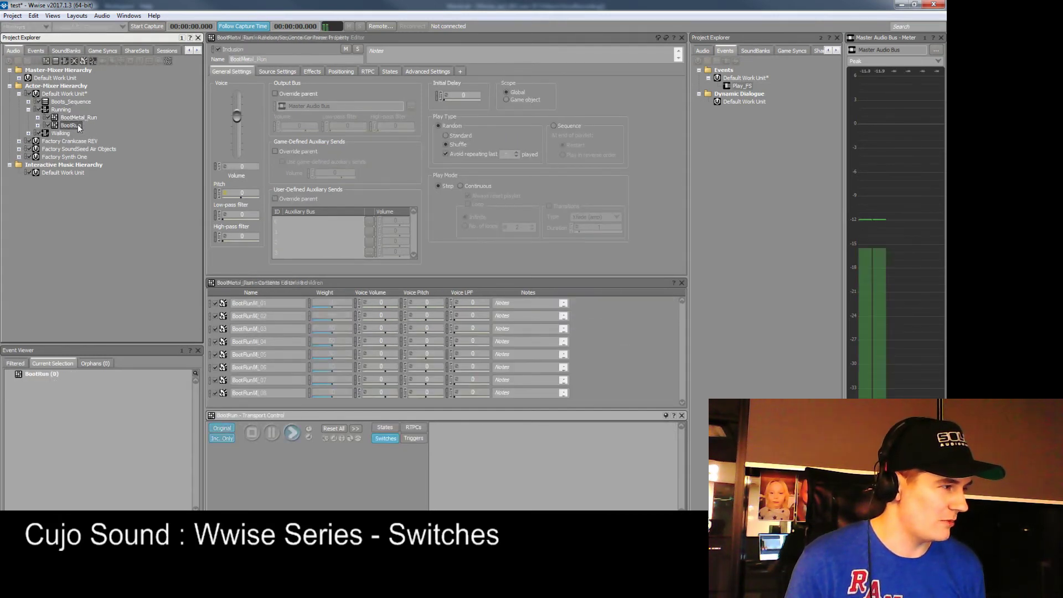
click(78, 118)
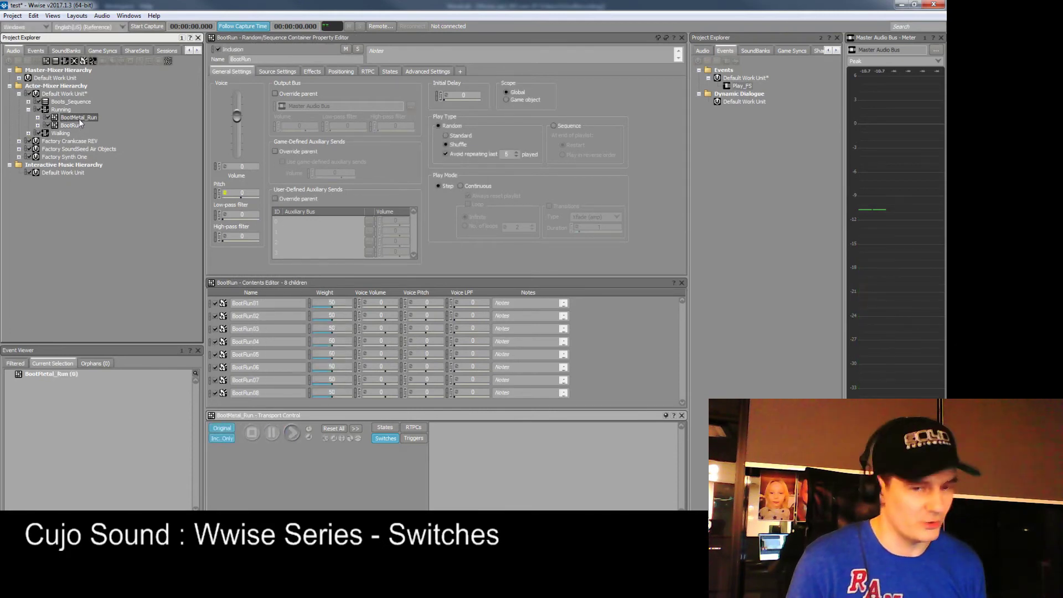
click(61, 110)
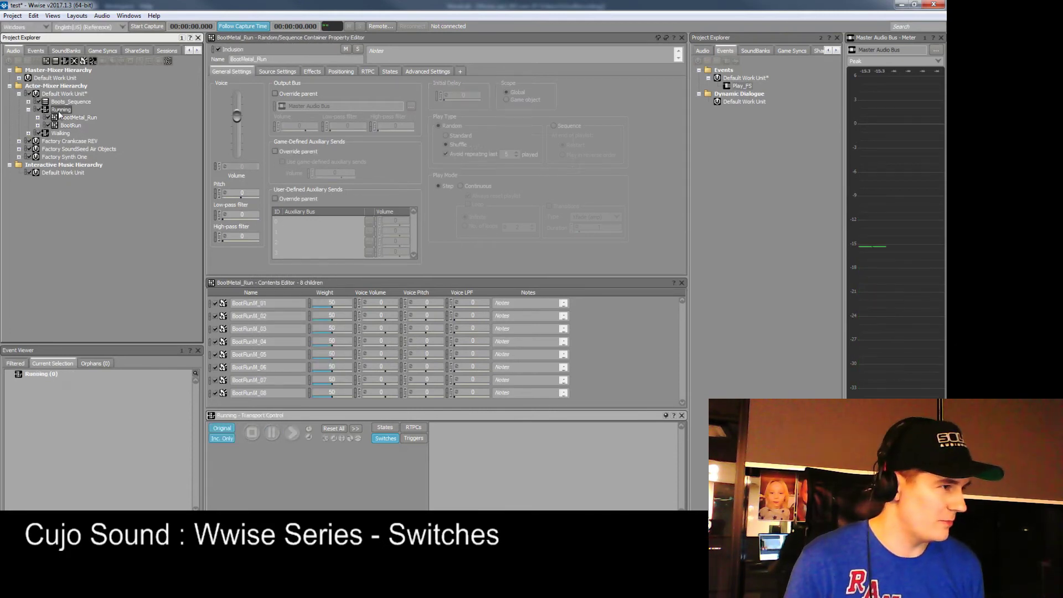
click(791, 50)
Create a new switch group named FootstepMaterialType
right_click(742, 79)
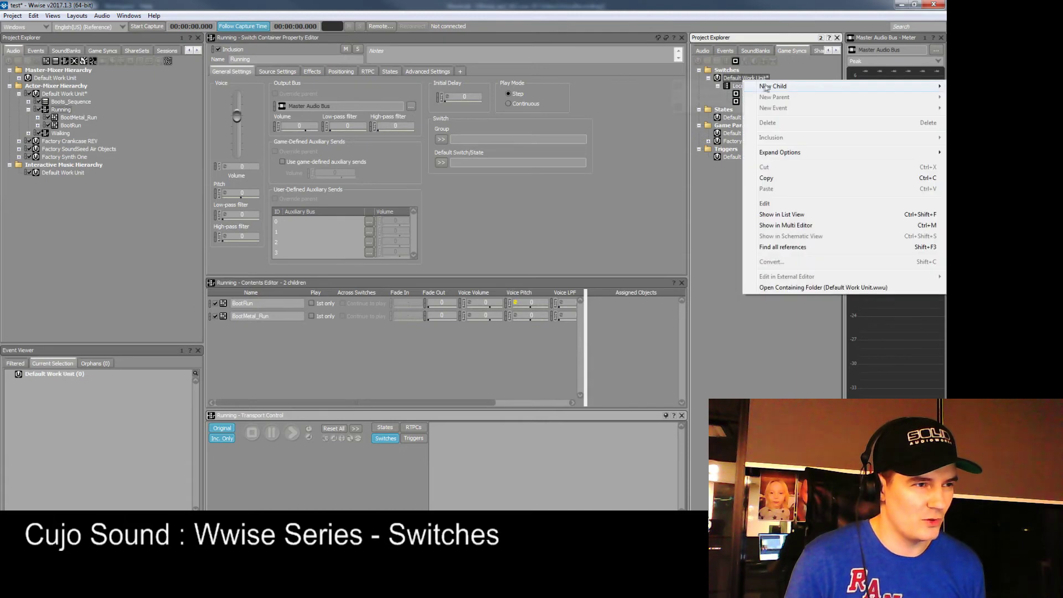
mouse_move(765, 88)
click(701, 105)
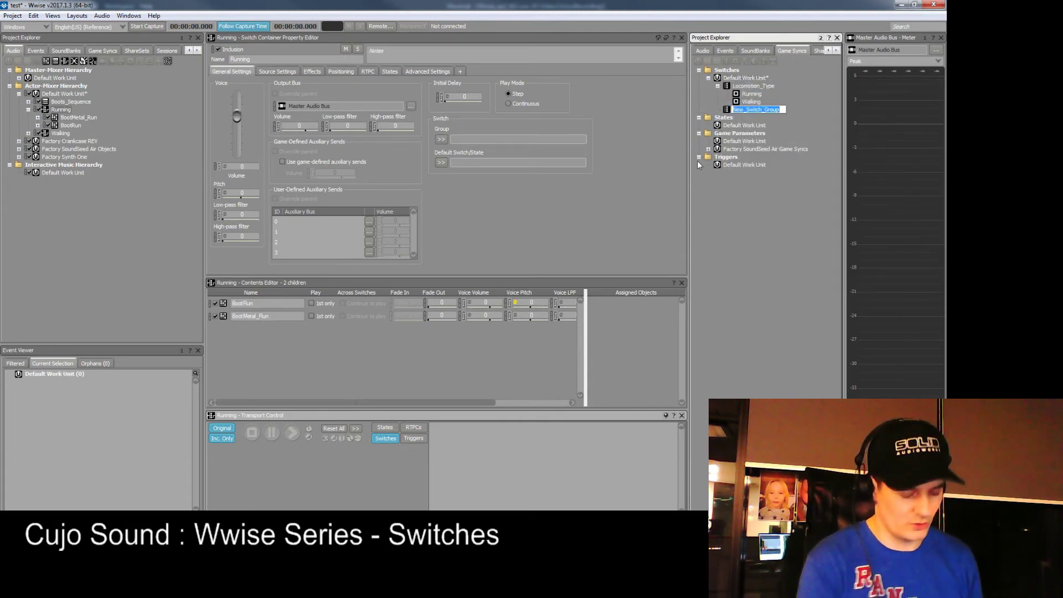
text(Foot)
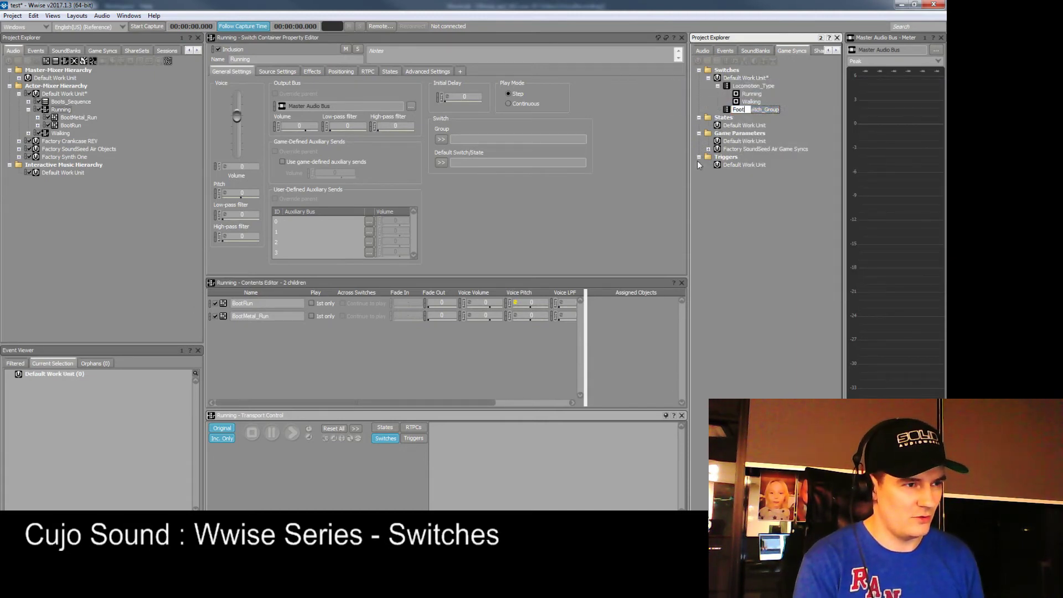
text(stepMateri)
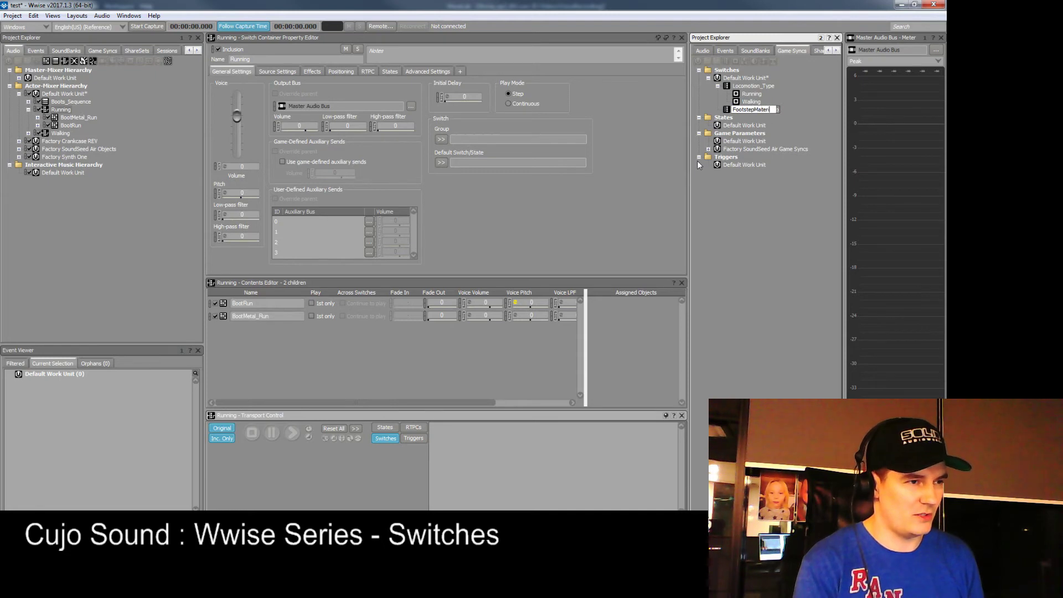
text(alType)
key(Return)
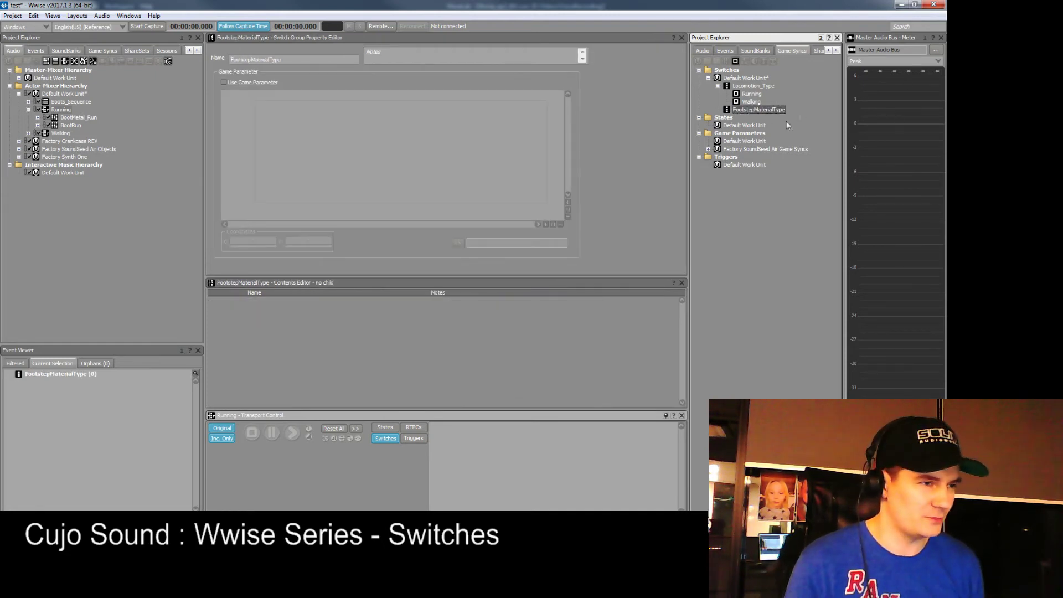
Add two switches, Concrete and Metal, to FootstepMaterialType
right_click(754, 110)
mouse_move(759, 121)
click(717, 122)
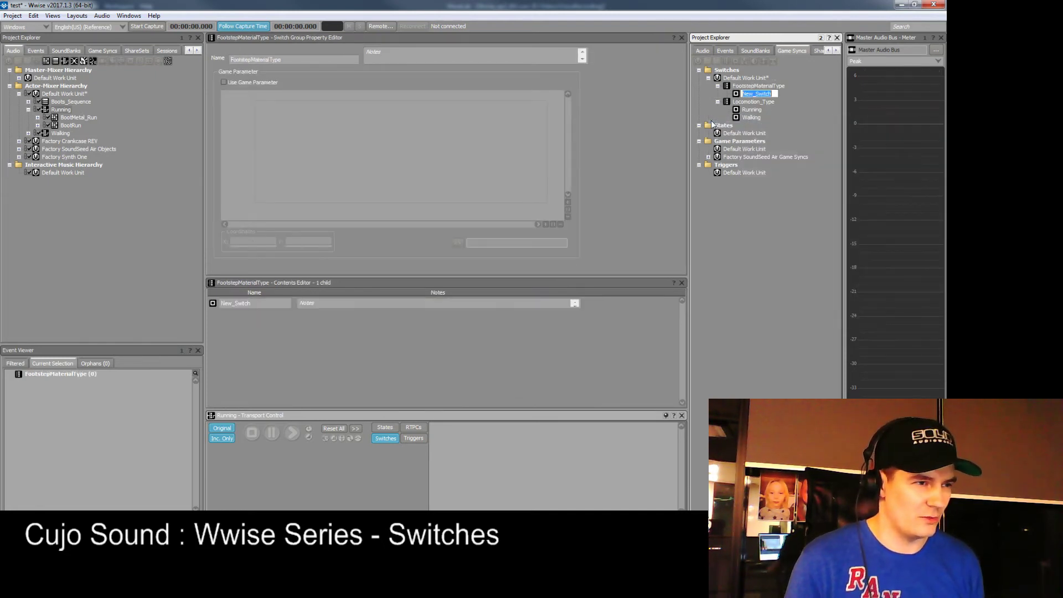
text(Concrete)
key(Return)
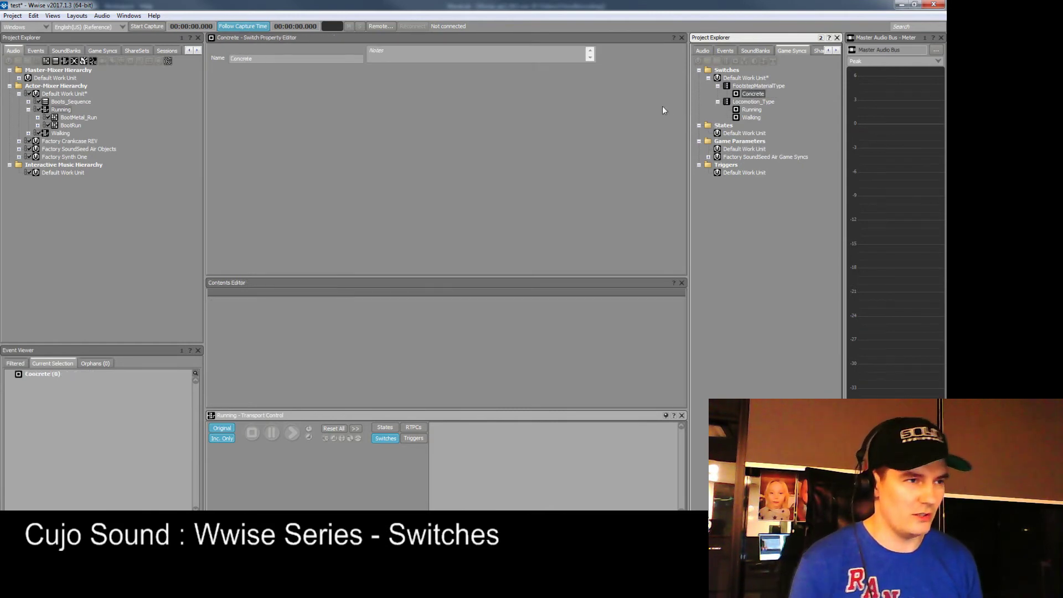
right_click(742, 85)
mouse_move(750, 89)
click(703, 95)
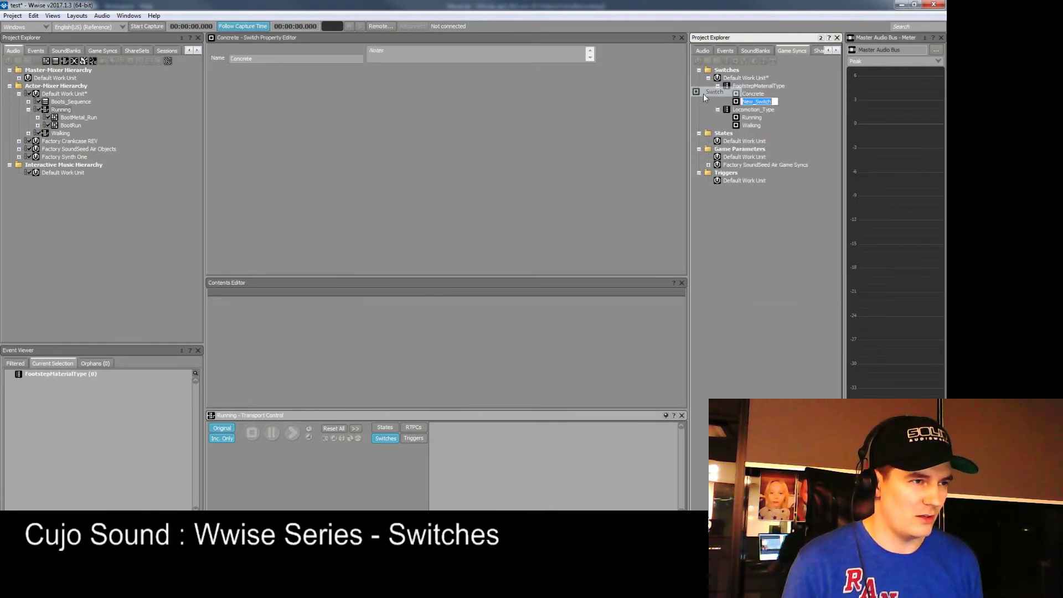
text(Metal)
key(Return)
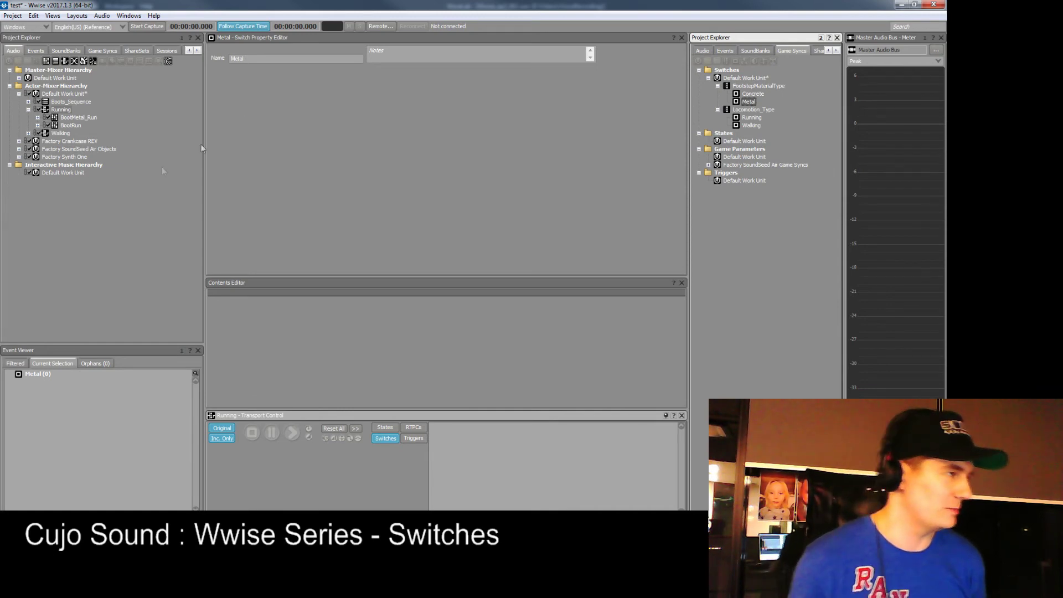
Try Locomotion_Type with default Walking on Running, then clear that group assignment
click(60, 109)
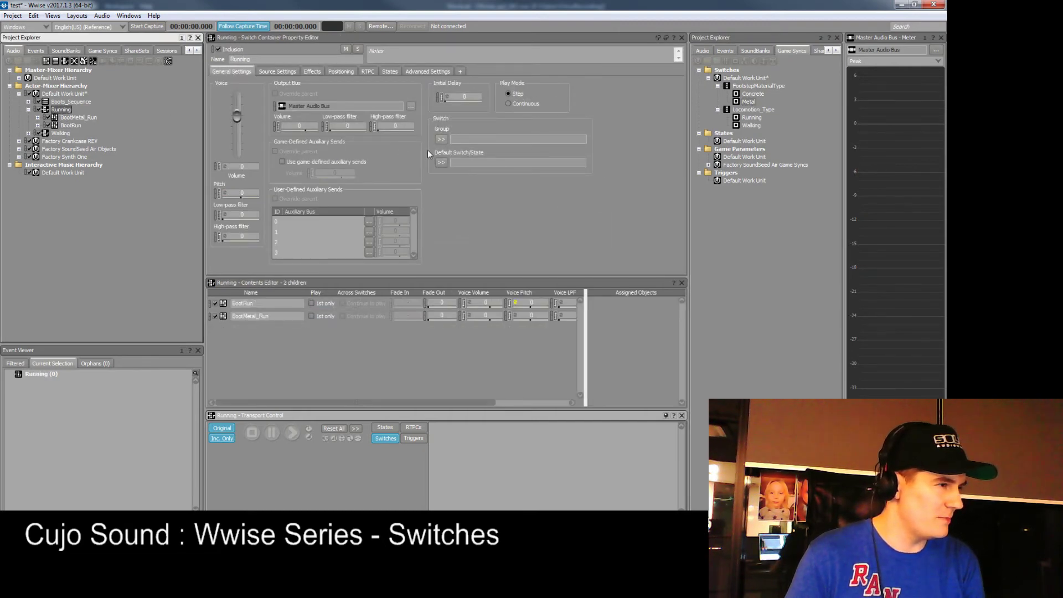
click(441, 139)
mouse_move(503, 143)
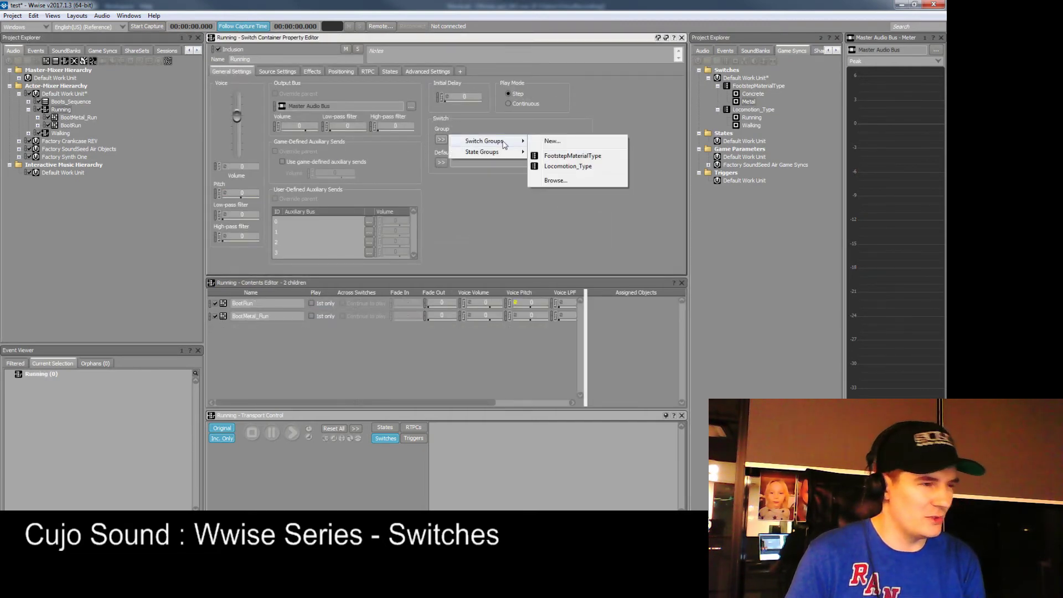
click(590, 166)
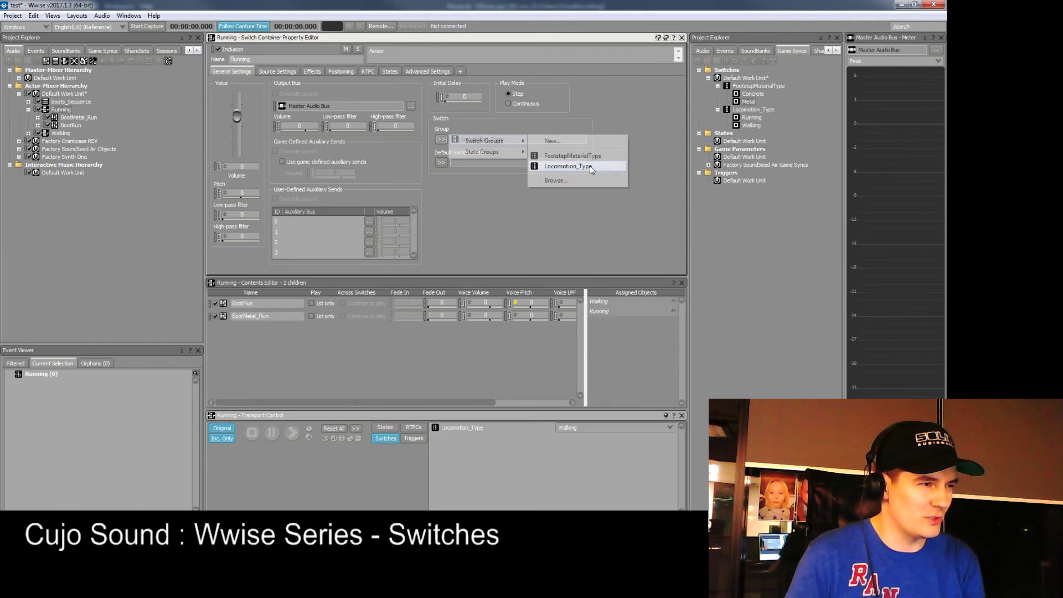
click(441, 162)
click(489, 204)
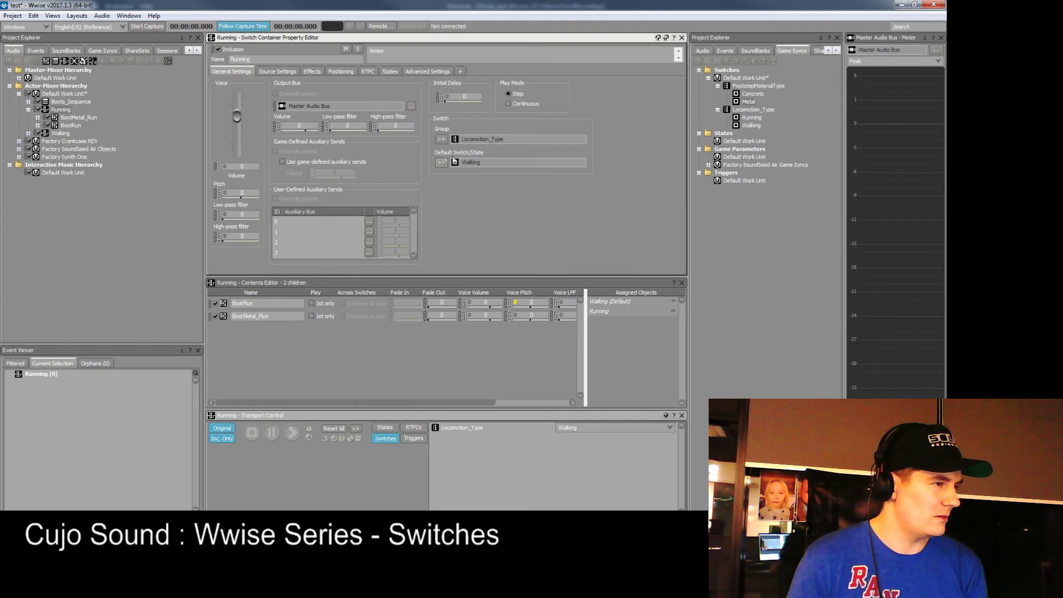
click(441, 139)
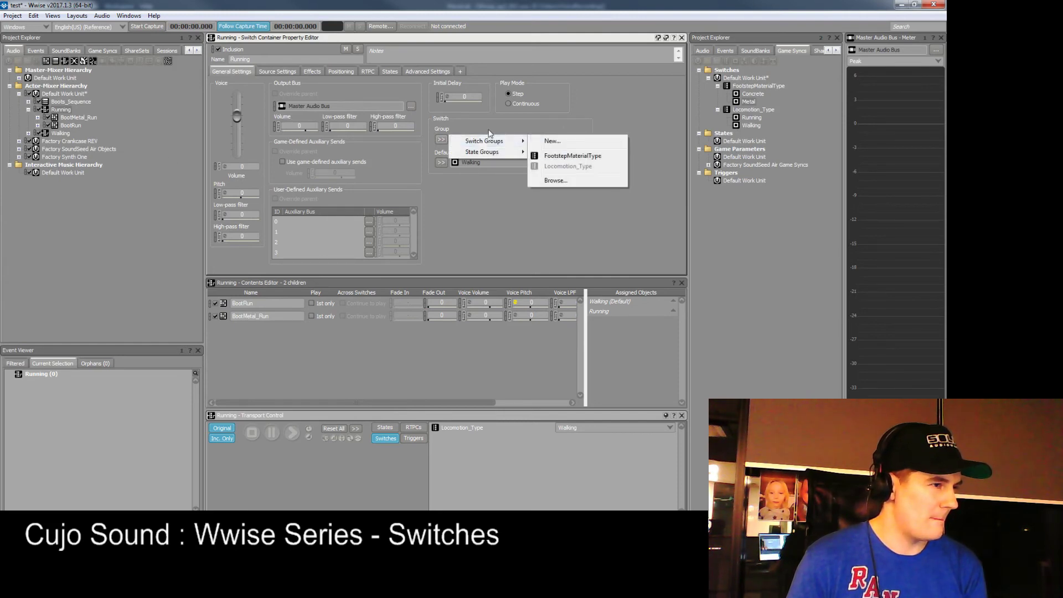
click(547, 123)
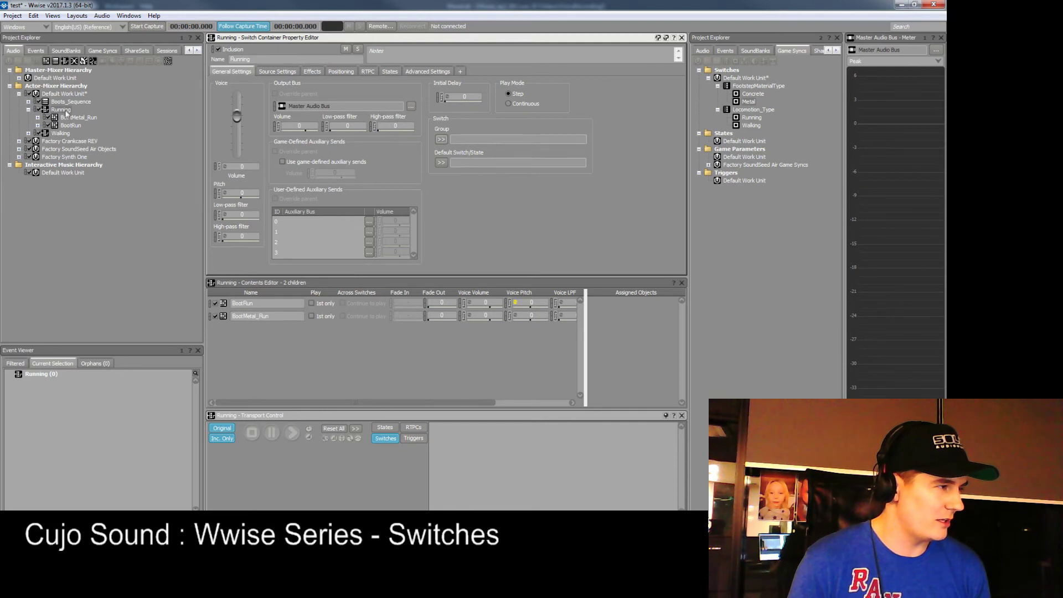
Give Running the FootstepMaterialType group, assigning BootRun to Concrete and BootMetal_Run to Metal
click(441, 139)
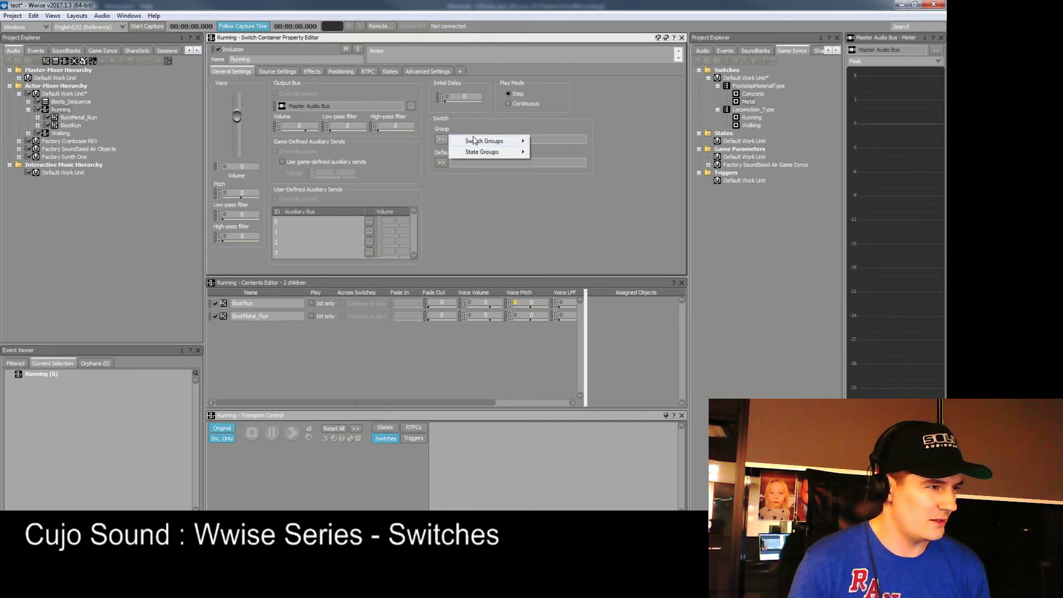
mouse_move(474, 140)
click(580, 157)
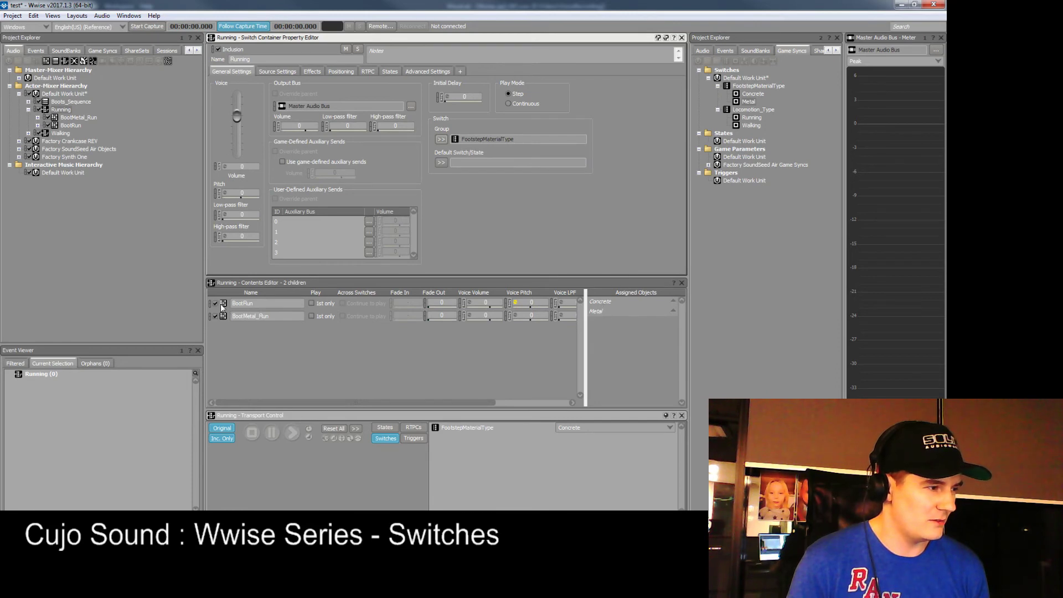
drag(222, 306, 612, 304)
drag(224, 316, 604, 324)
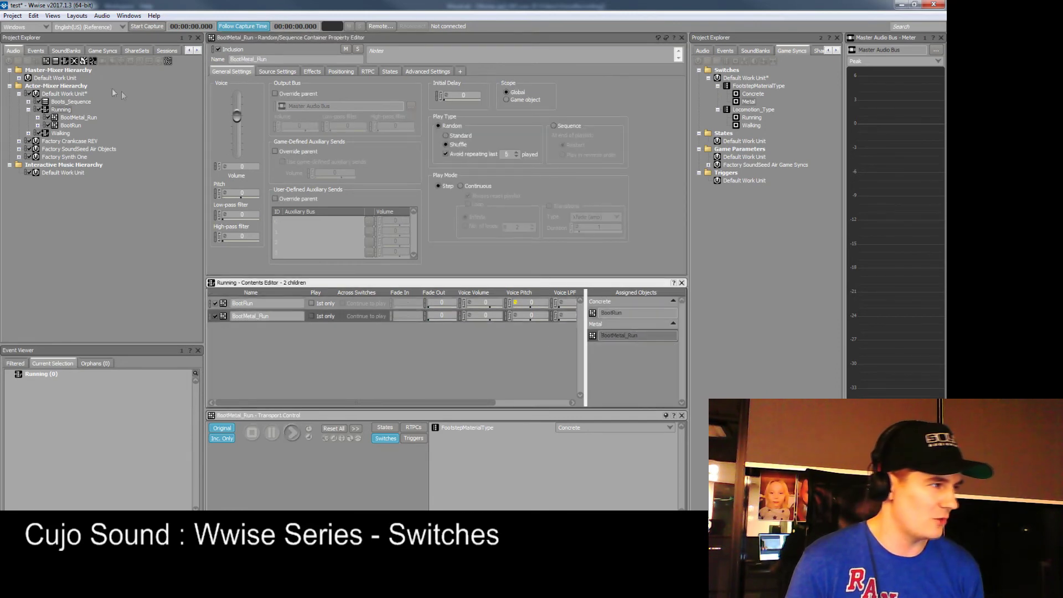
click(81, 116)
click(78, 124)
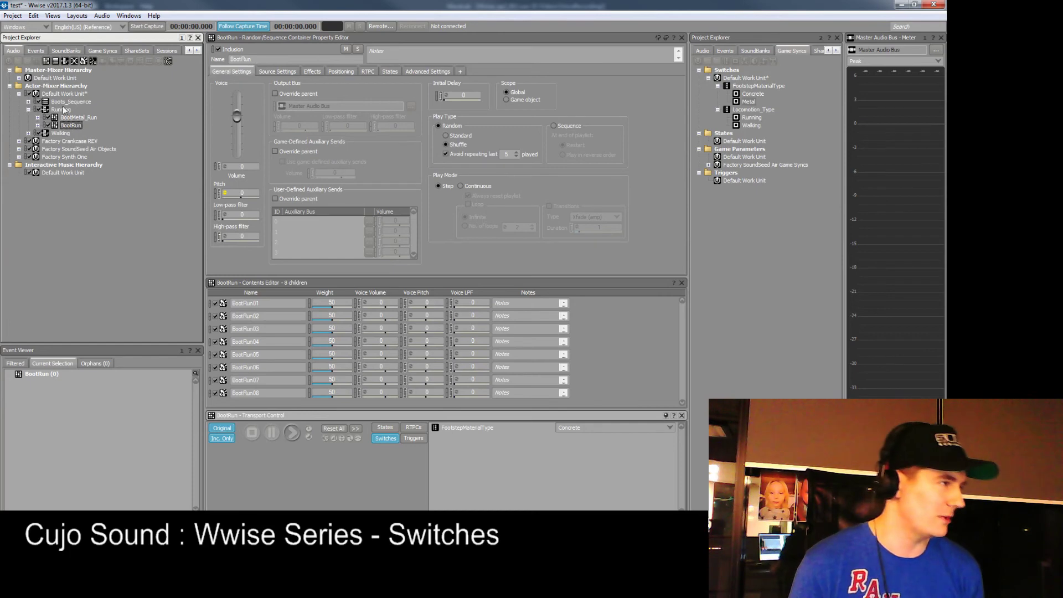
click(63, 109)
Set Walking to FootstepMaterialType with Concrete as default, and assign Boots to Concrete
click(58, 133)
click(28, 132)
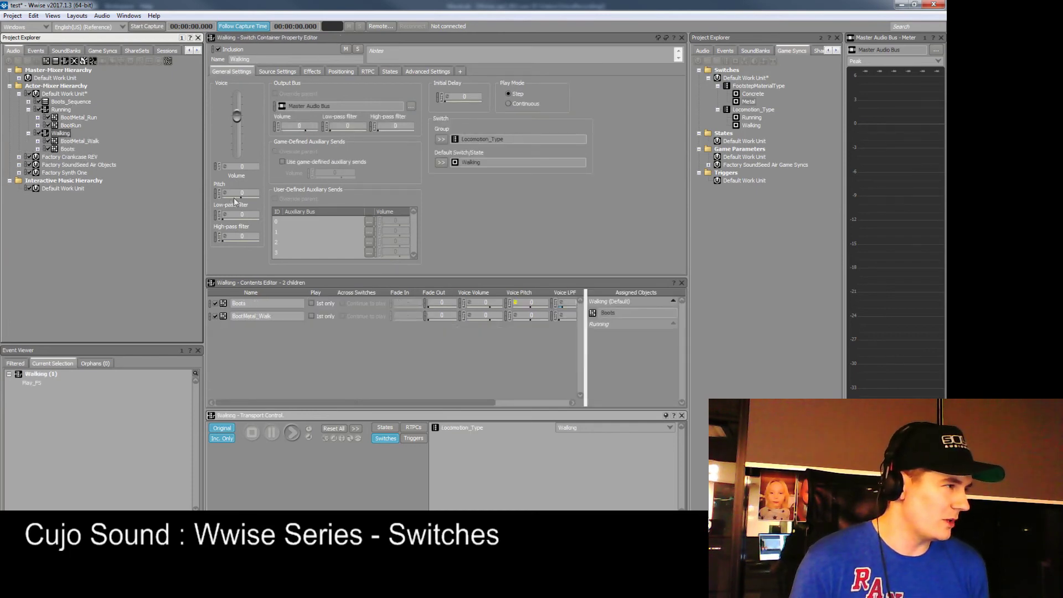
click(440, 139)
mouse_move(500, 145)
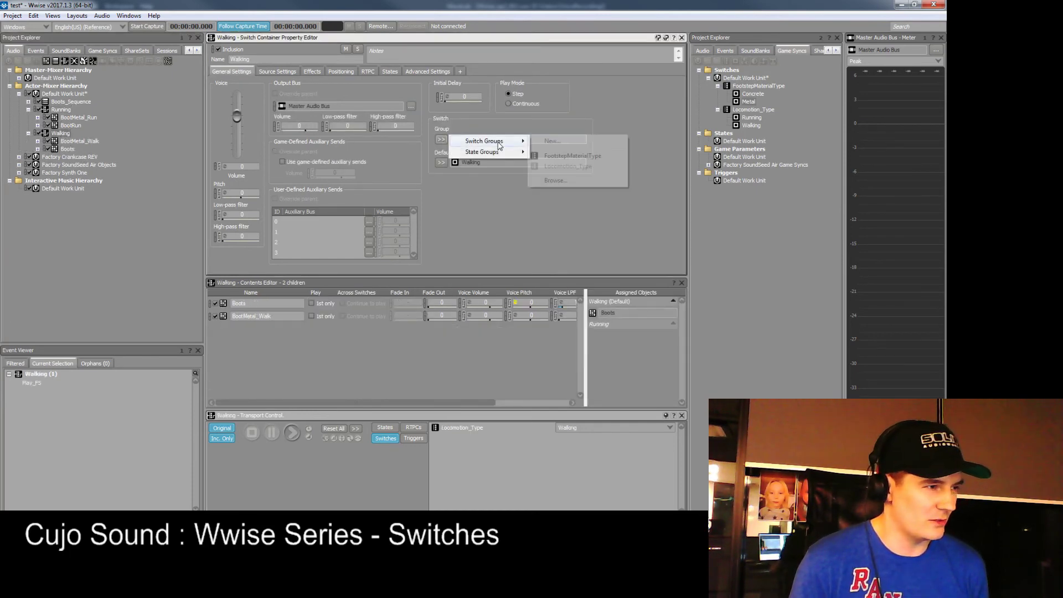
click(570, 156)
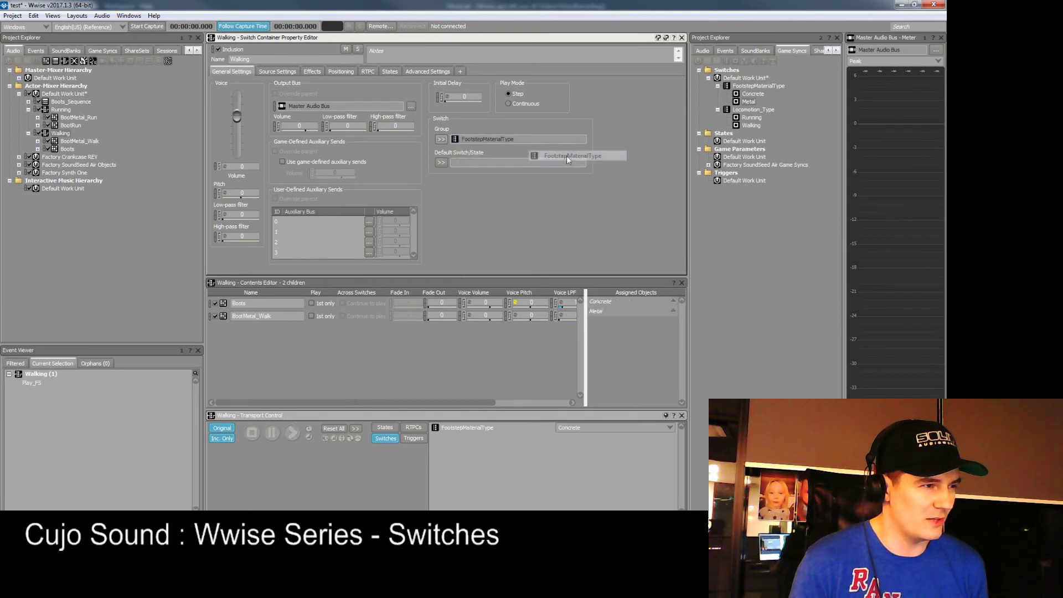
click(441, 162)
click(486, 195)
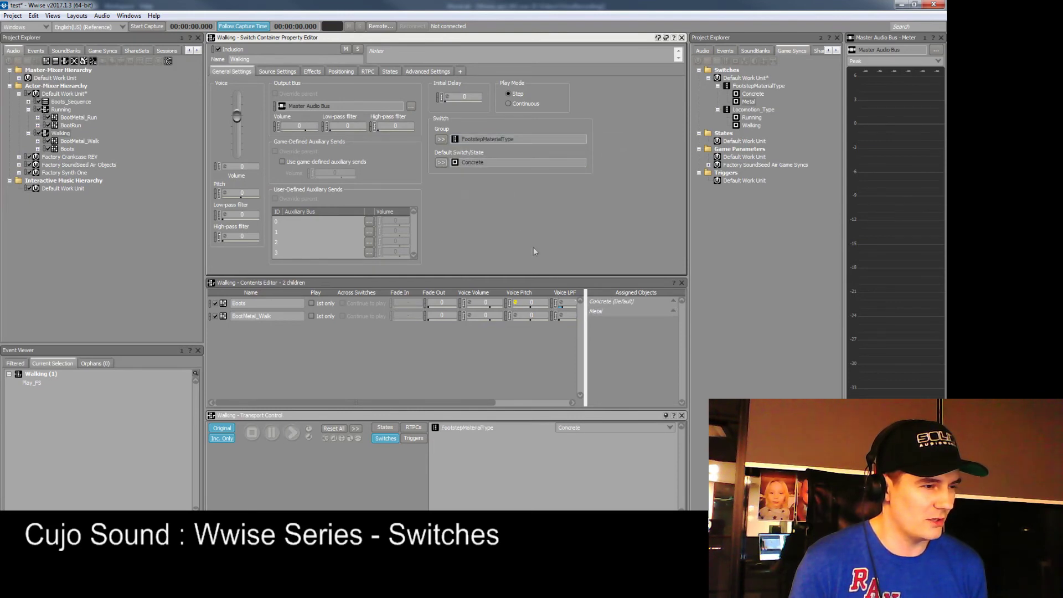
drag(225, 309, 614, 328)
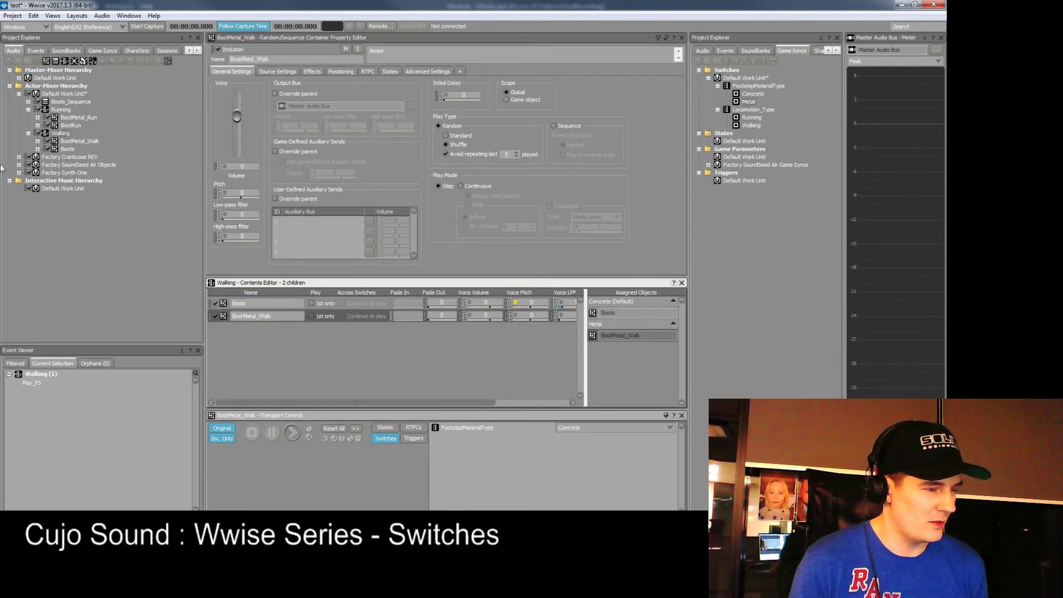
click(29, 134)
Select Walking and Running and wrap them in a new switch container named Footsteps
click(28, 109)
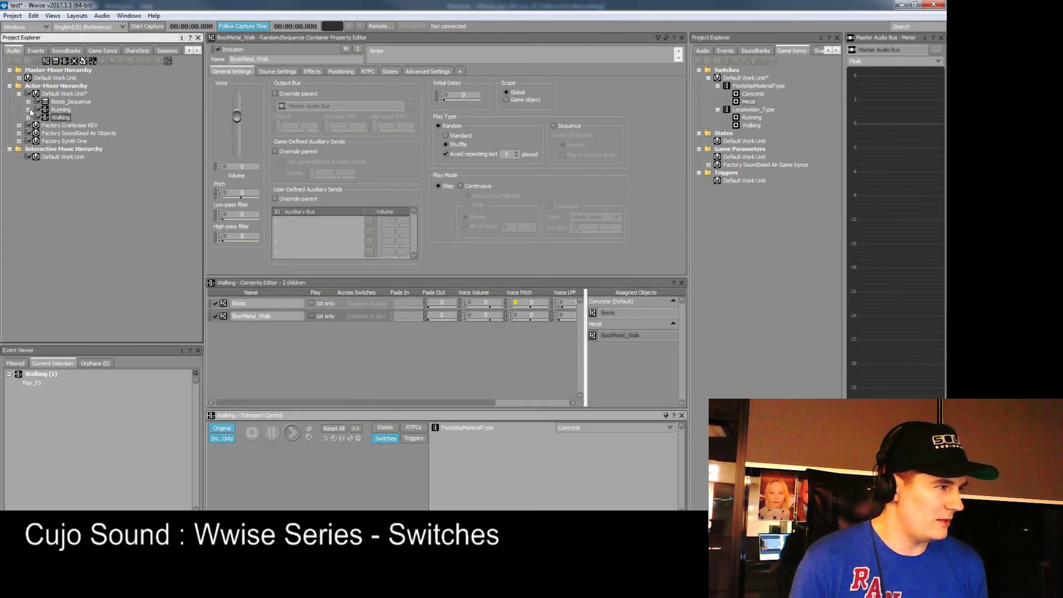
click(70, 117)
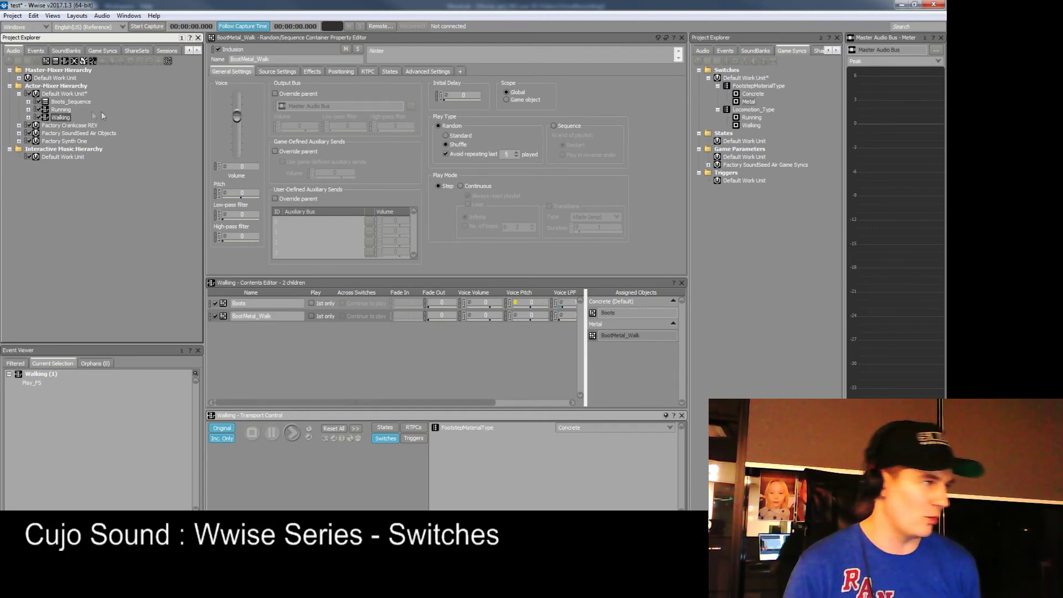
ctrl+click(61, 109)
right_click(60, 110)
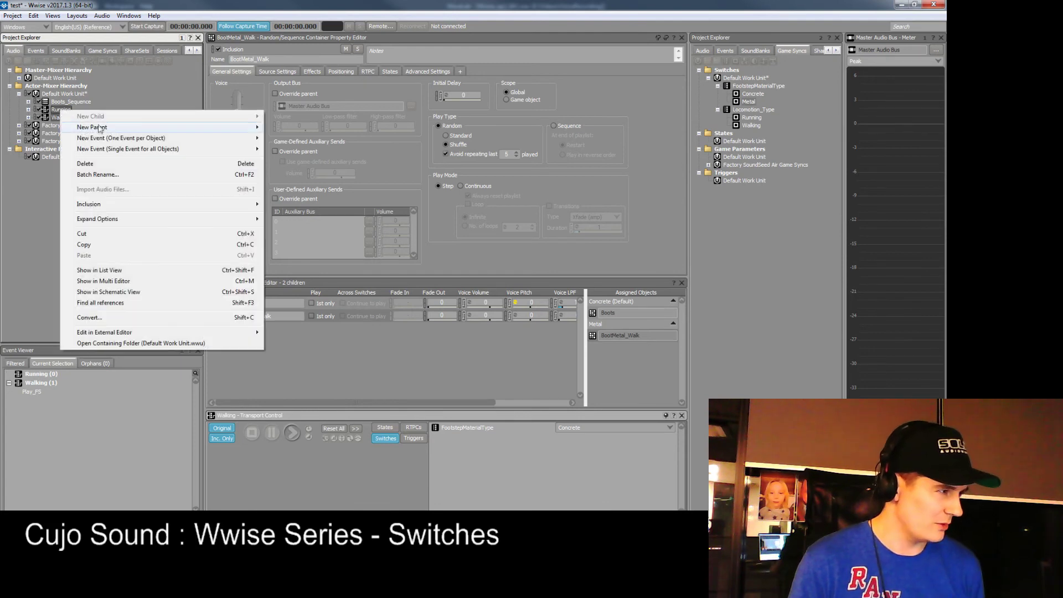
mouse_move(100, 128)
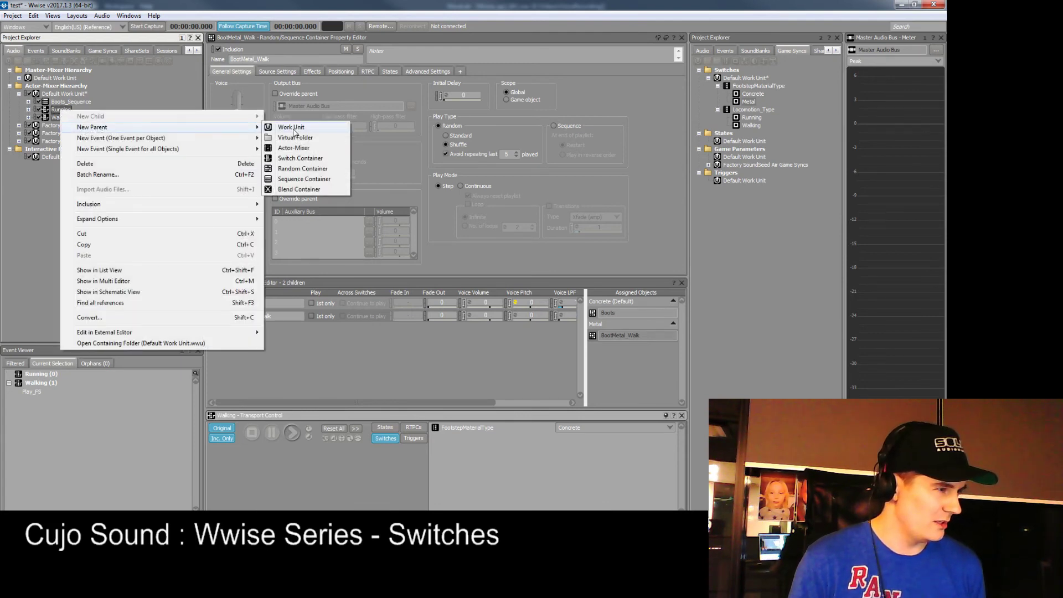
click(301, 159)
text(Footsteps)
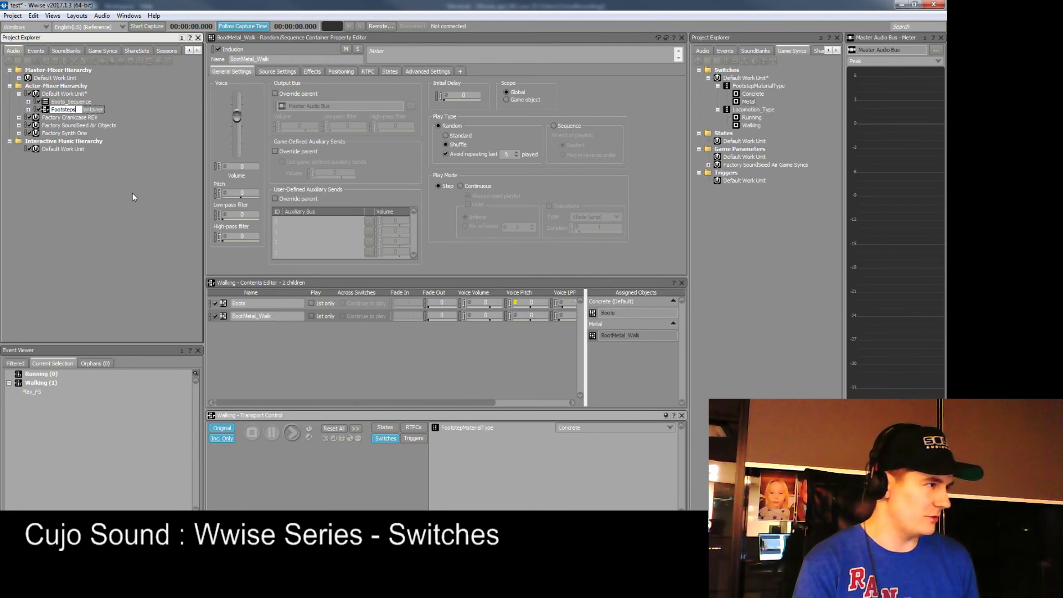
key(Return)
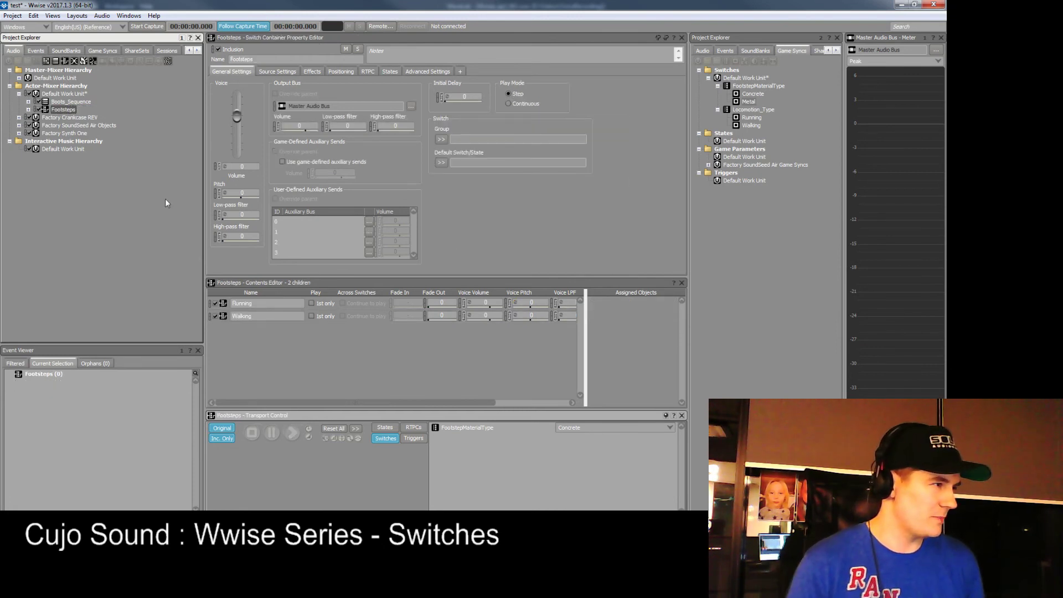
Set Footsteps to Locomotion_Type, default Walking; assign Walking and Running containers to their switches
click(441, 139)
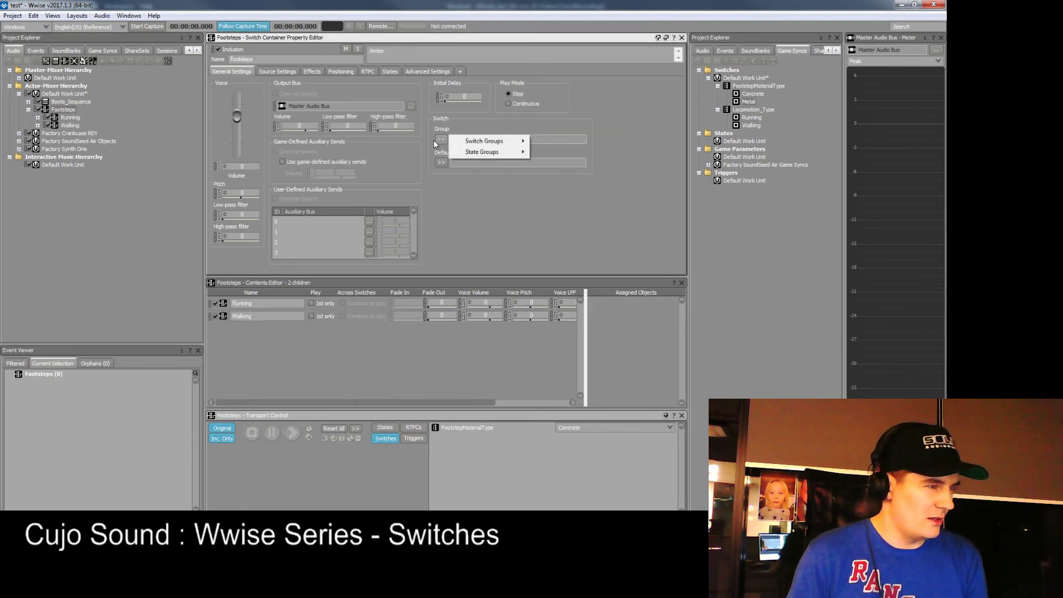
click(71, 118)
drag(86, 126, 90, 122)
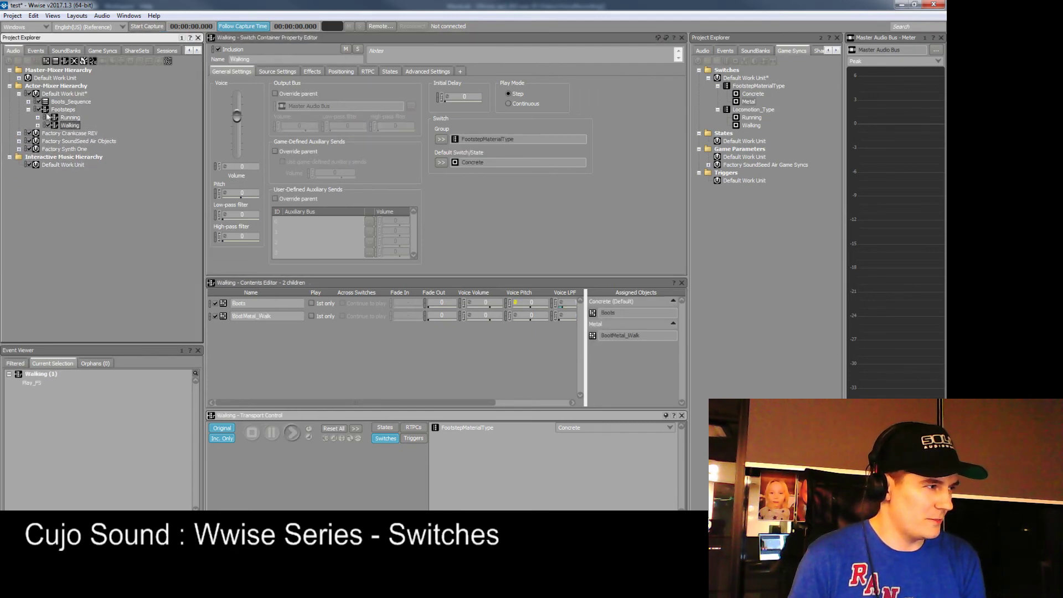
click(63, 110)
click(444, 140)
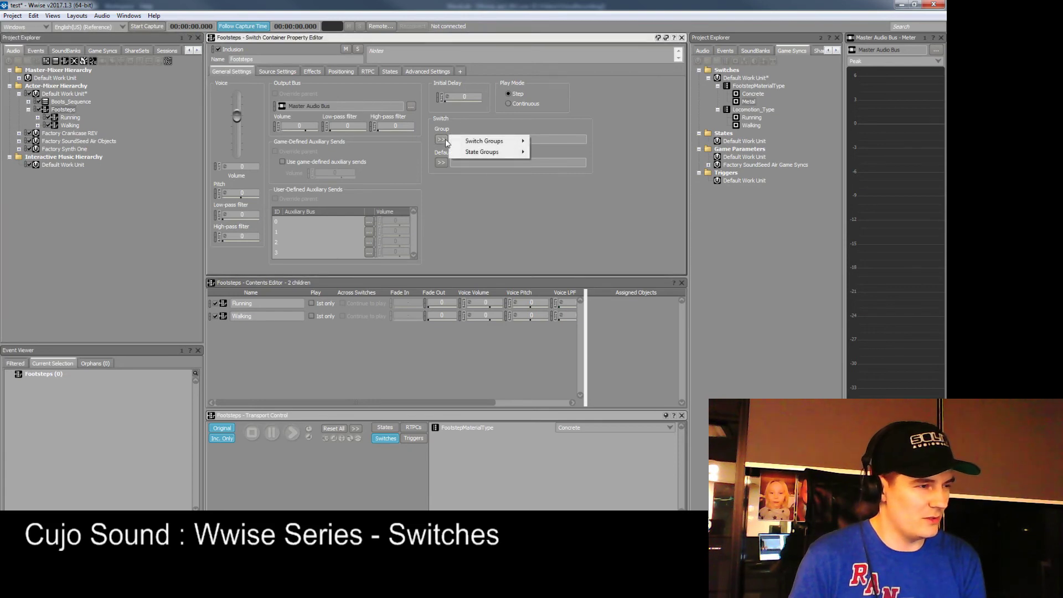
mouse_move(485, 143)
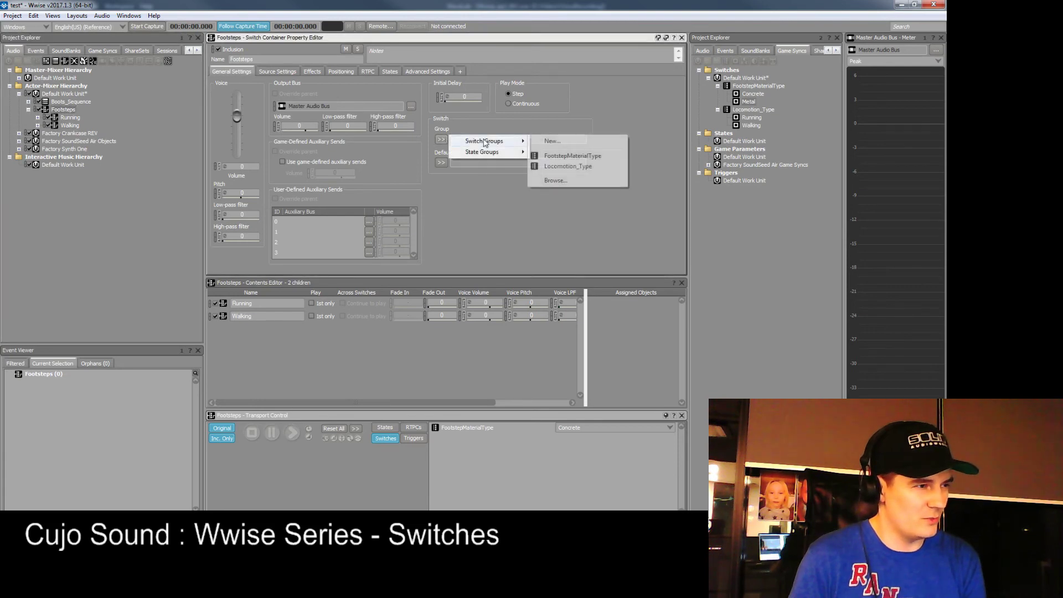
click(580, 167)
click(443, 162)
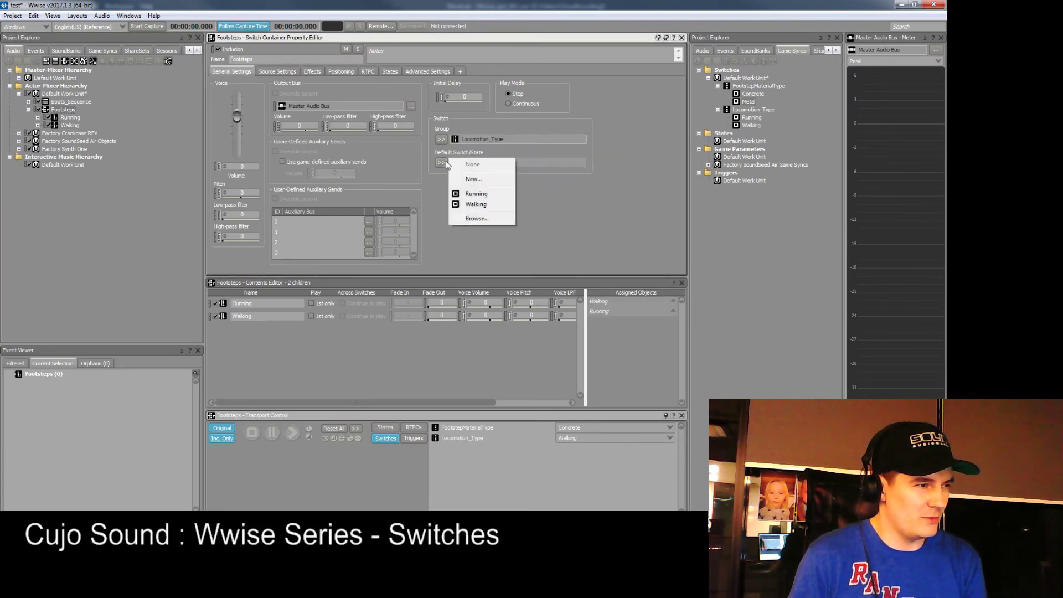
click(476, 205)
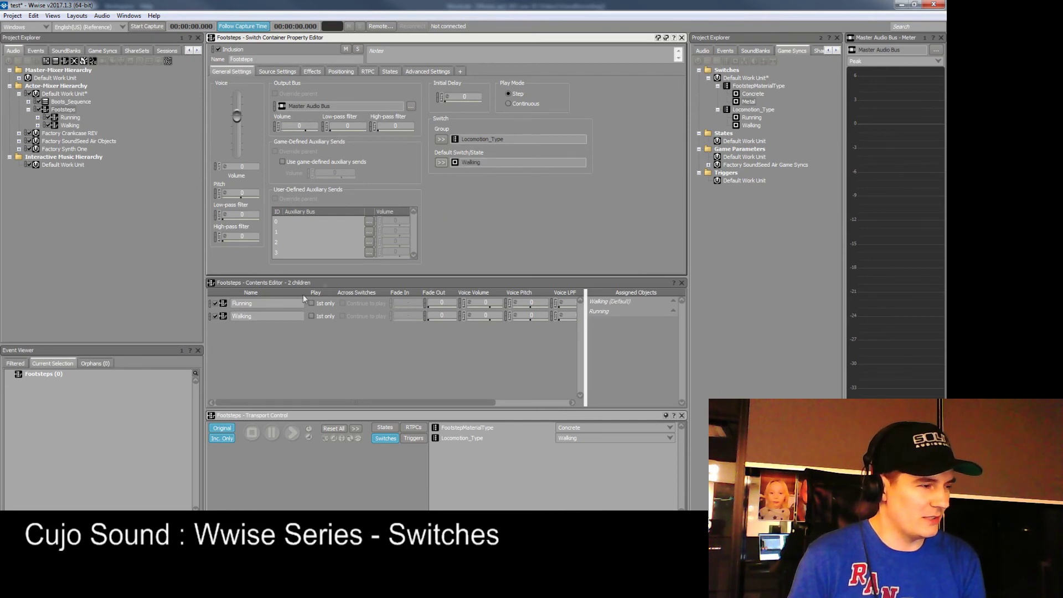
drag(228, 319, 609, 303)
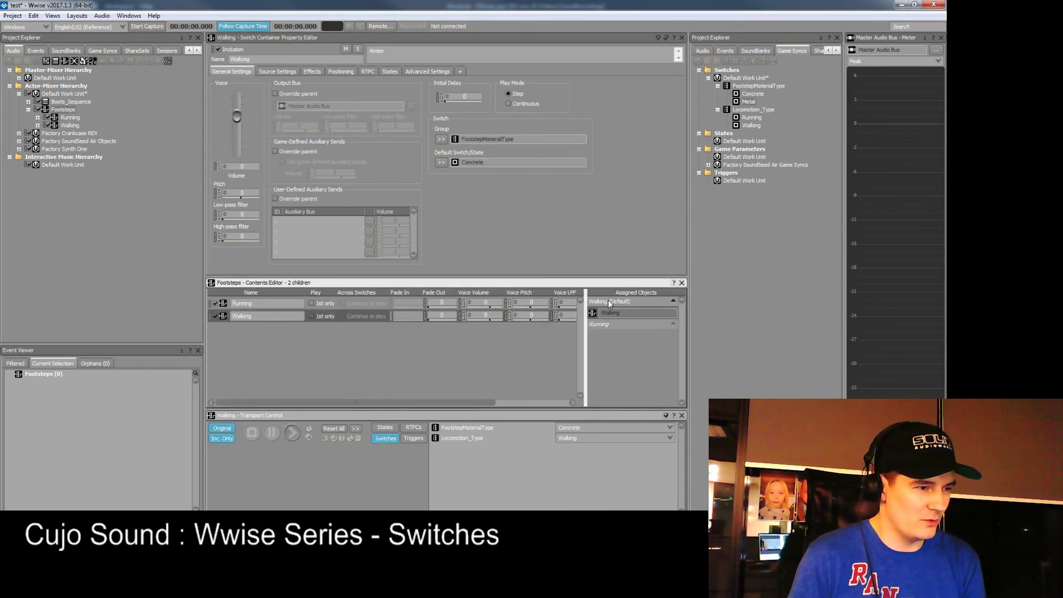
drag(238, 304, 610, 323)
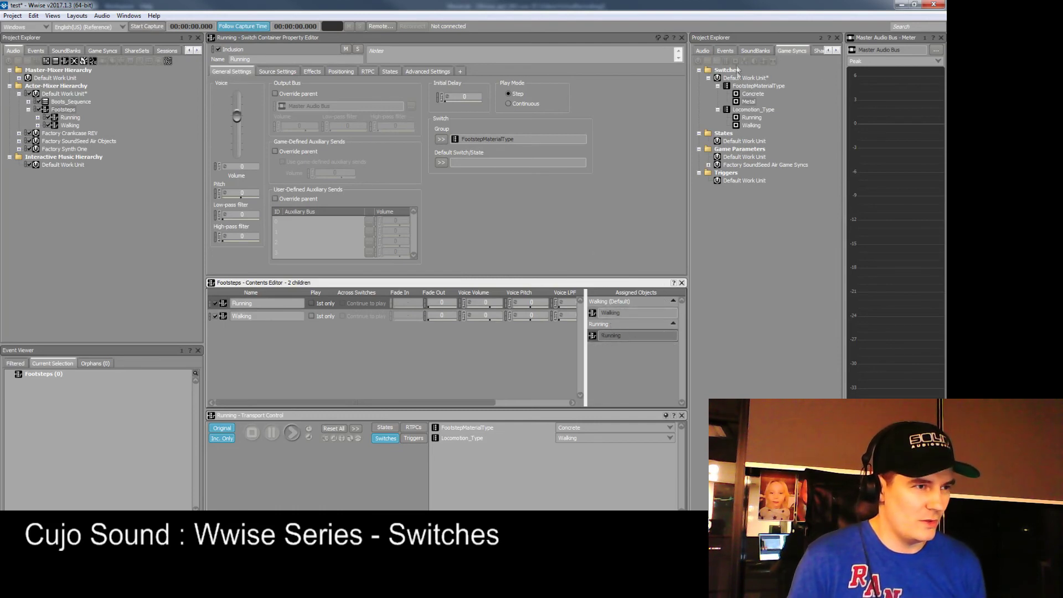
click(725, 51)
Point the Play_FS event at the Footsteps container and play it in Transport Control
click(741, 86)
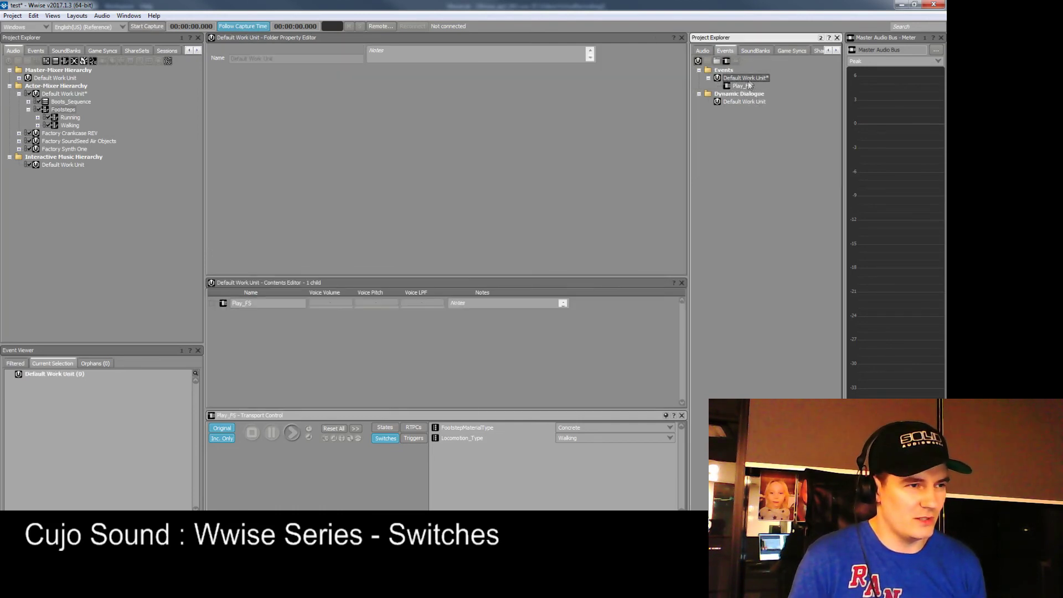
drag(64, 111, 363, 94)
click(740, 88)
key(space)
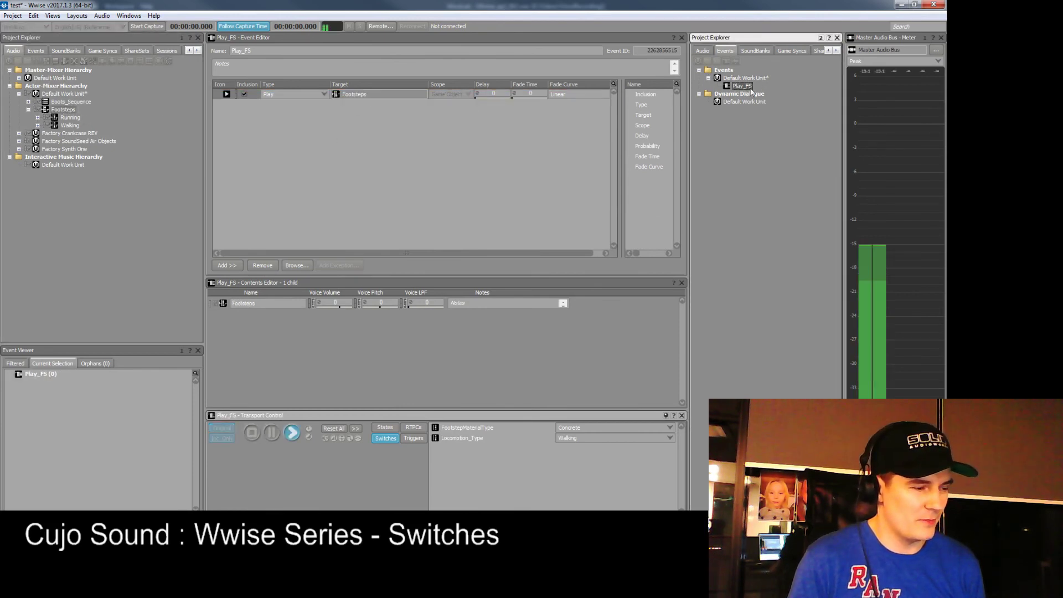
click(665, 415)
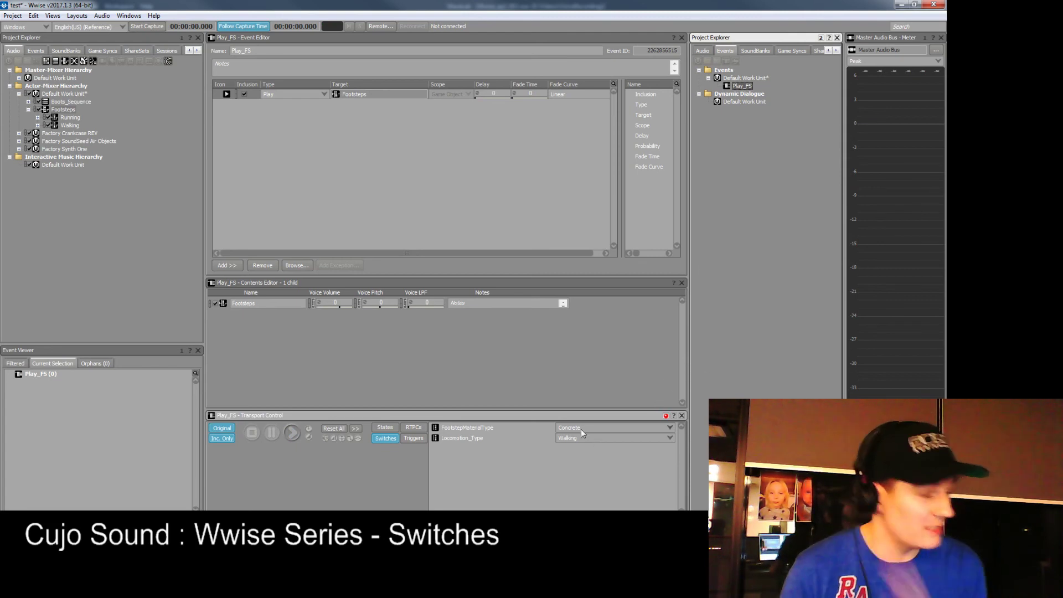
Audition Play_FS with the current switches, then with Locomotion_Type set to Running
key(space)
key(space)
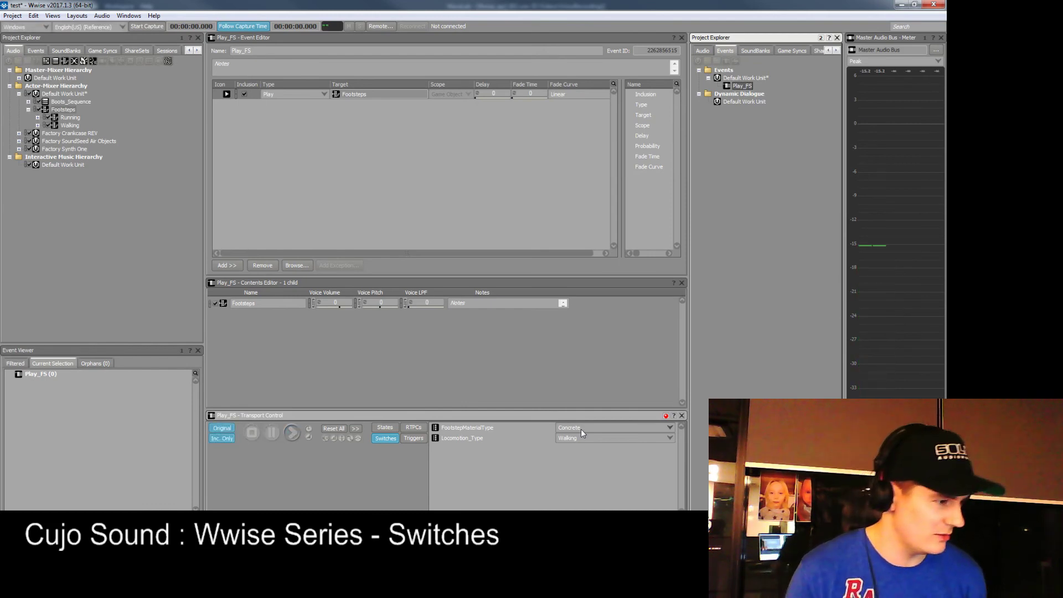
key(space)
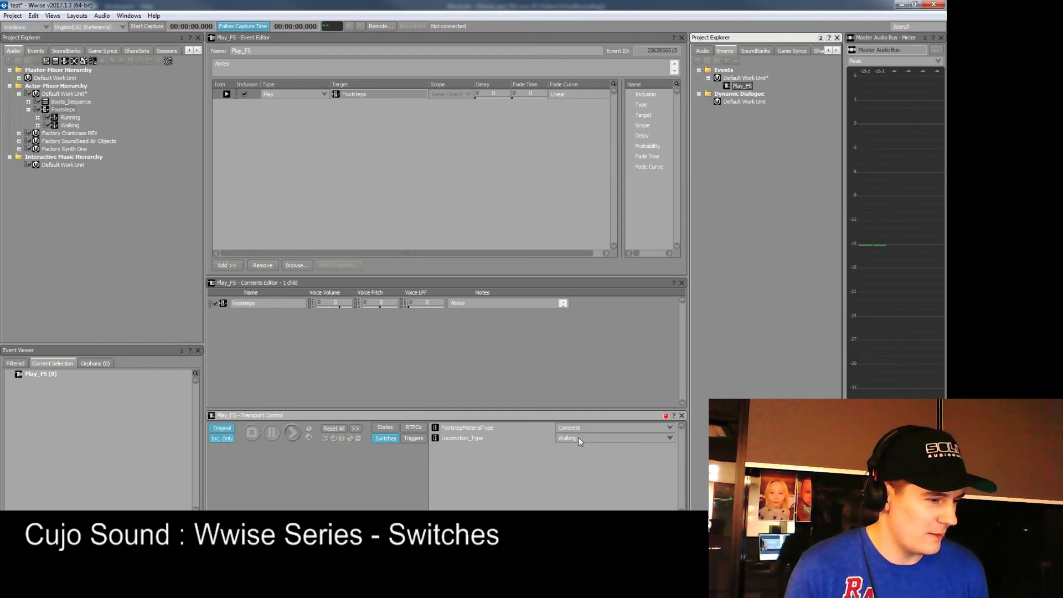
click(579, 437)
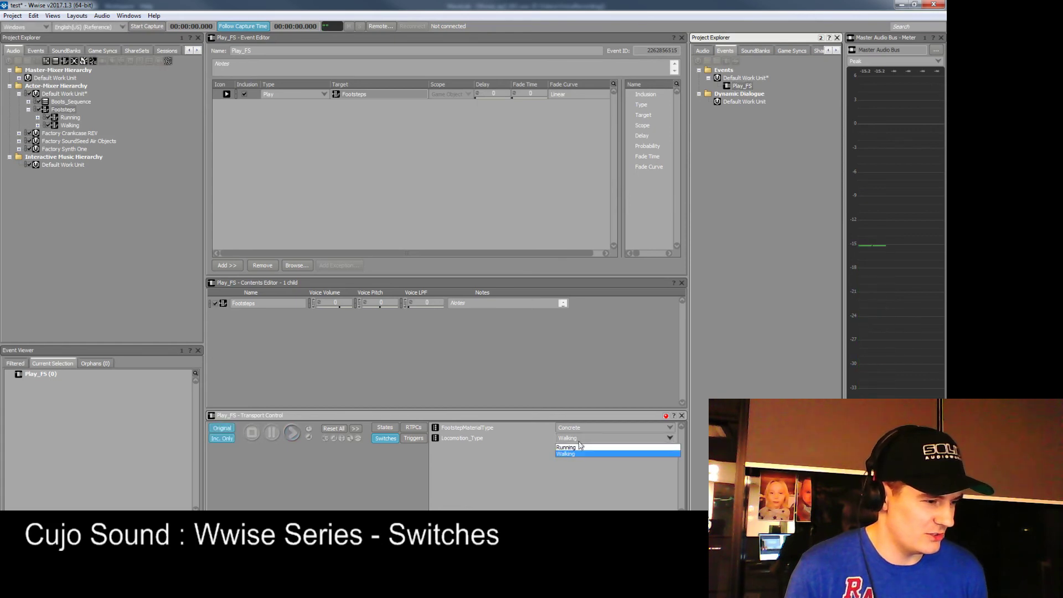
click(579, 446)
key(space)
key(space)
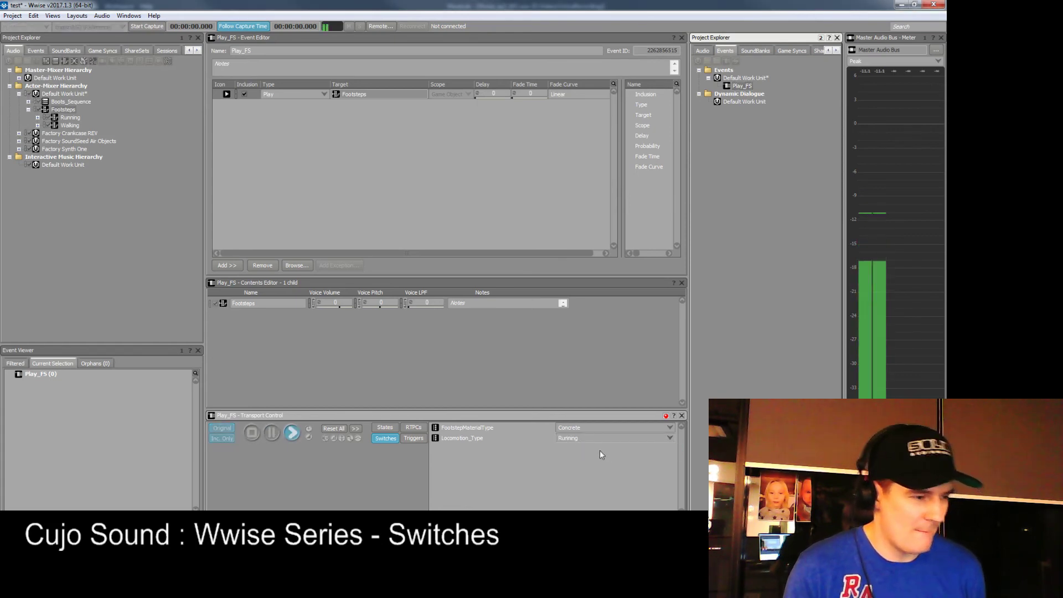
key(space)
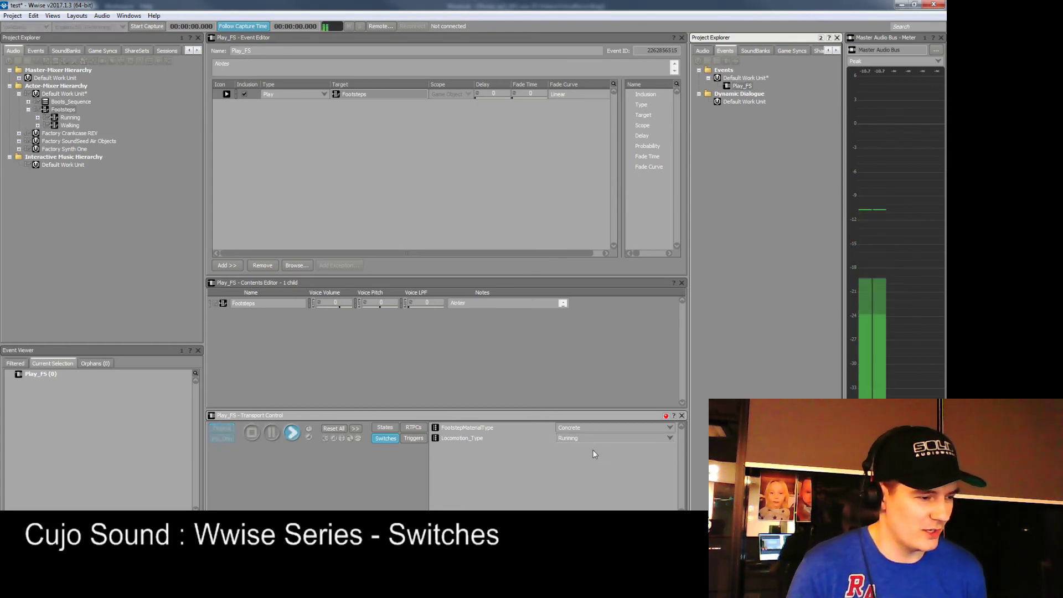
Audition the running footsteps on Metal, Concrete, then Metal material again
click(583, 427)
click(582, 442)
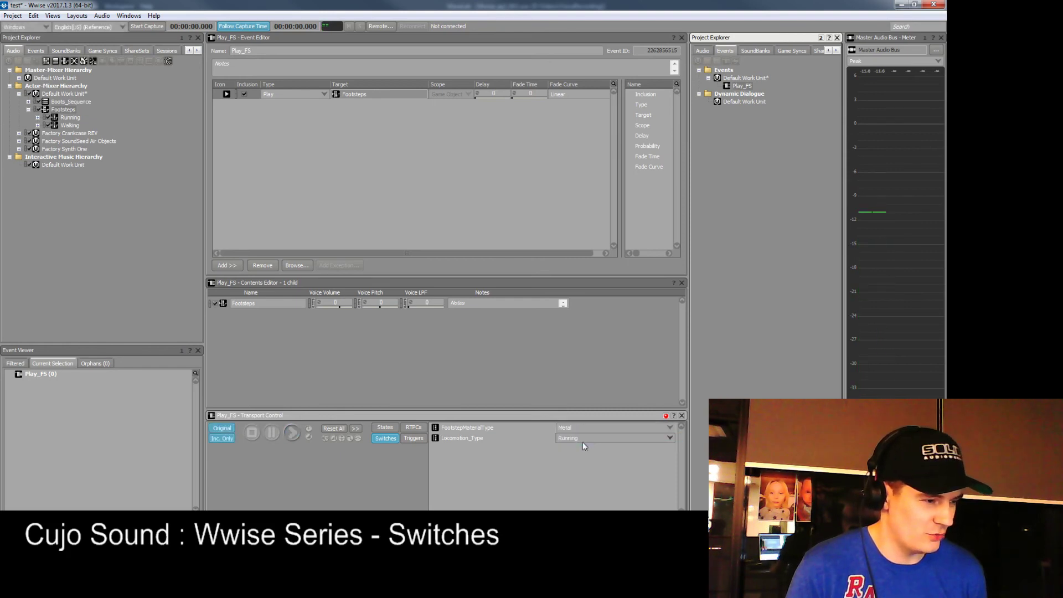
key(space)
click(578, 427)
click(575, 436)
key(space)
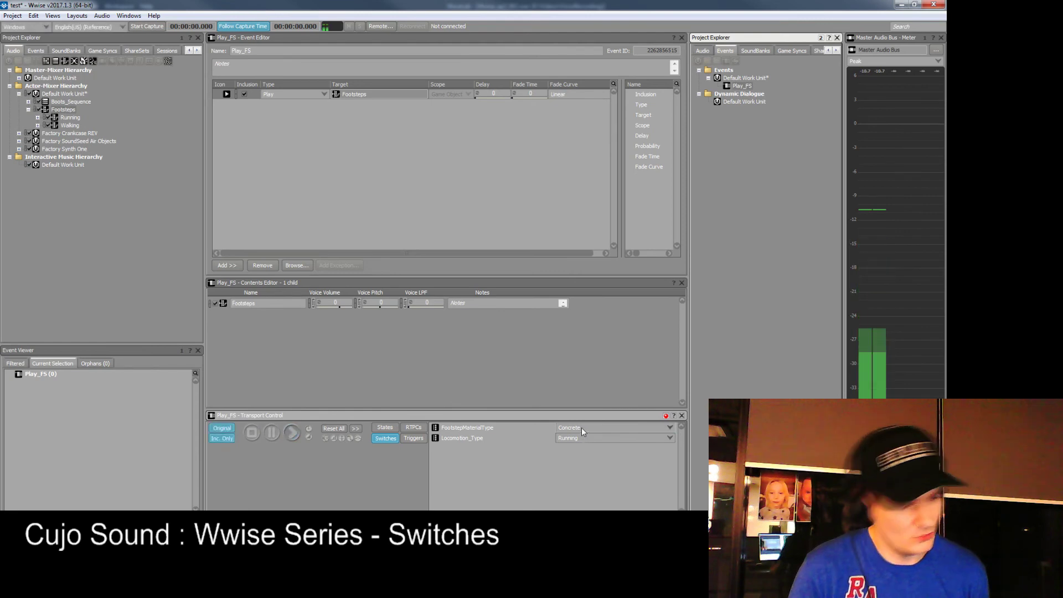
click(583, 426)
click(579, 442)
key(space)
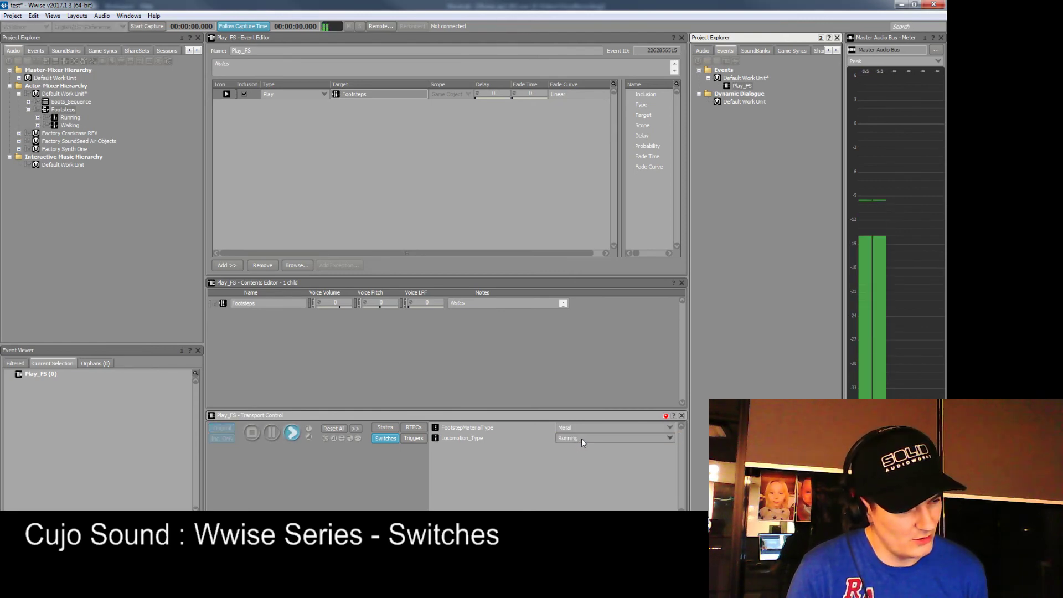
Audition the metal footsteps with Locomotion_Type on Walking, then Running
click(581, 437)
click(579, 453)
key(space)
key(space)
key(space)
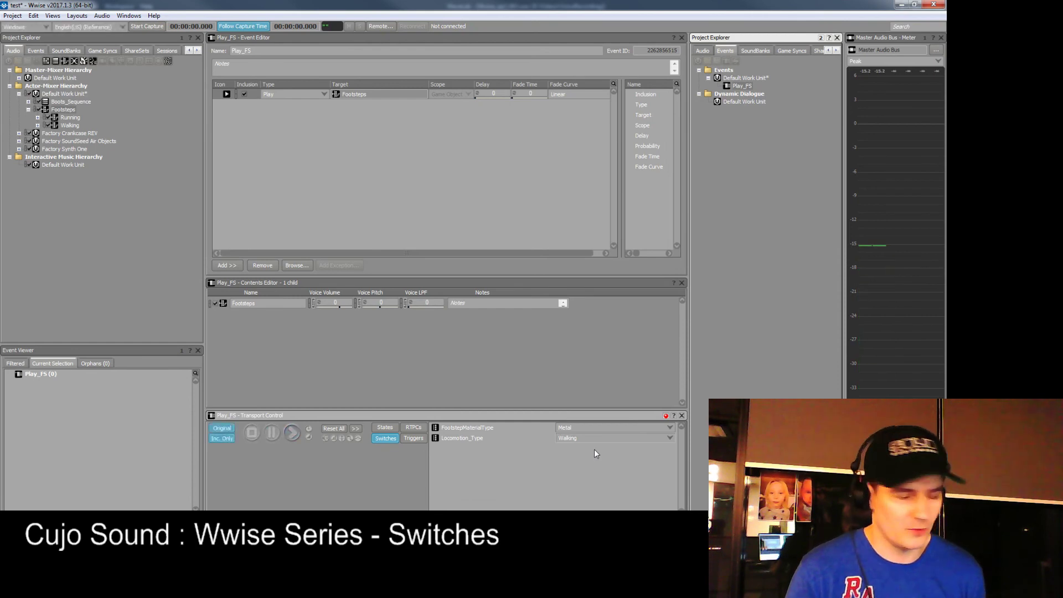
click(573, 438)
click(567, 447)
key(space)
key(space)
key(space)
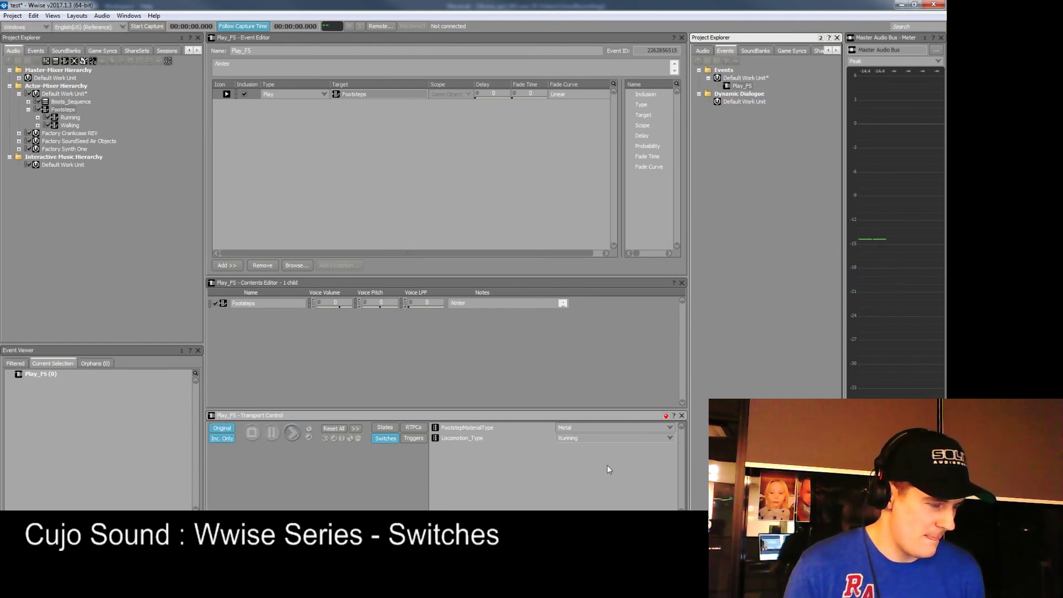
key(space)
key(space)
key(space)
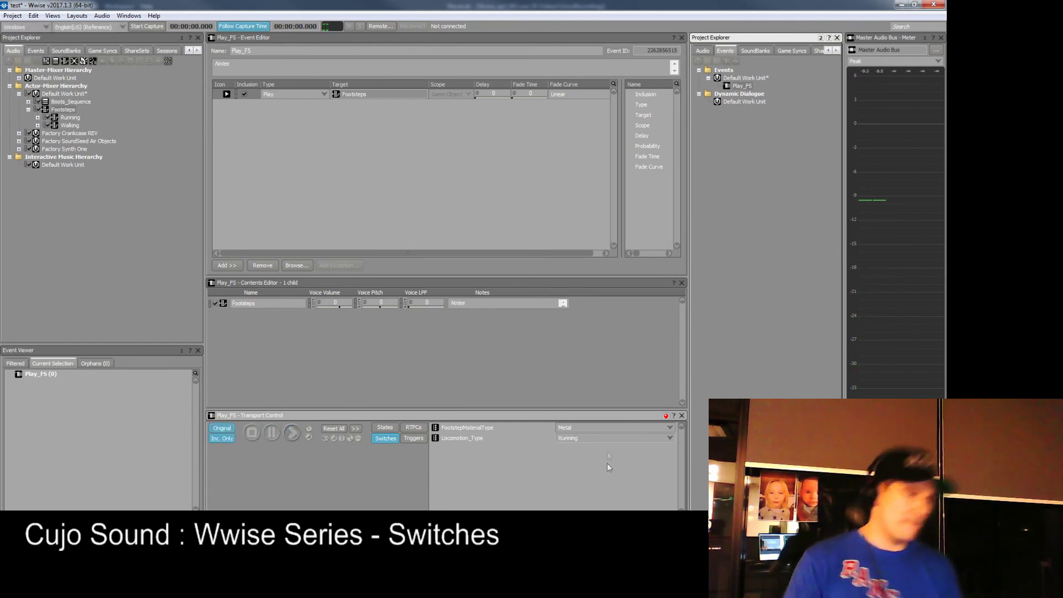
Reset the switches to Concrete and Walking and play the event
click(576, 428)
click(573, 437)
click(575, 438)
click(577, 455)
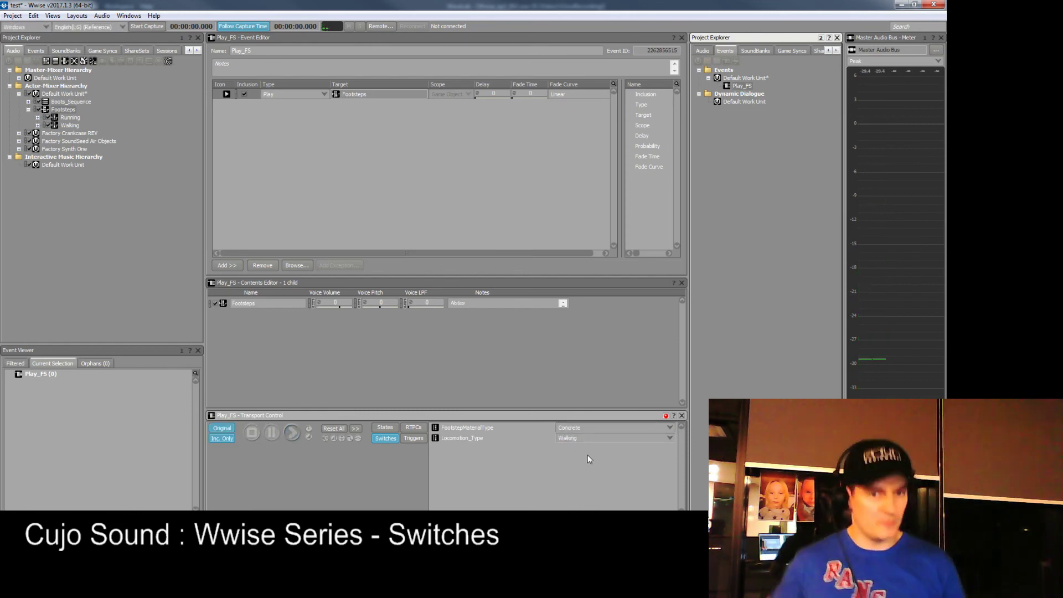
key(space)
key(space)
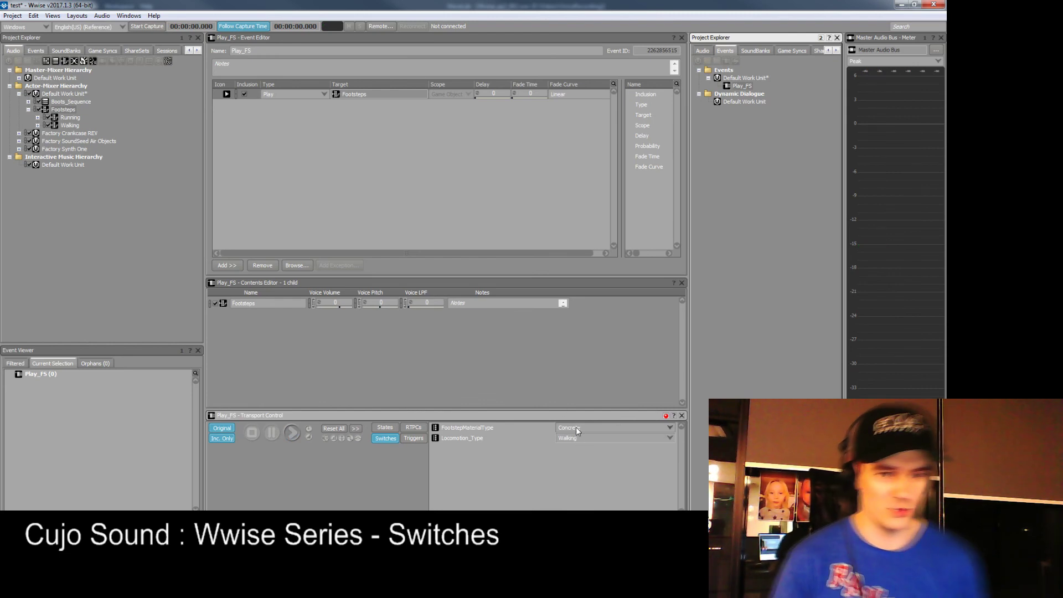
Step through the Running and Walking containers and their boot sounds, such as BootMetal_Run, under Footsteps
click(70, 109)
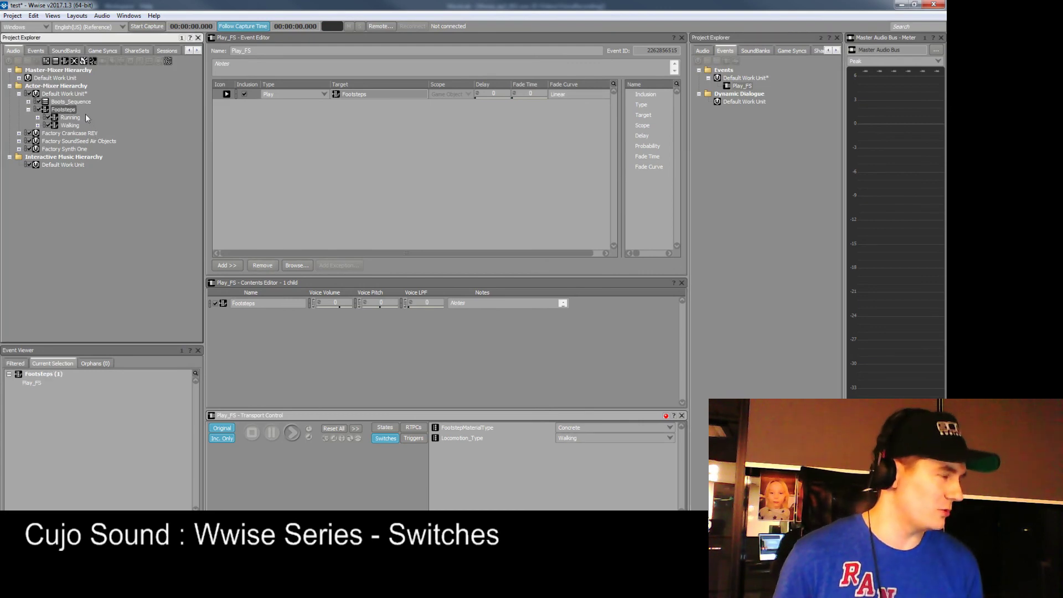
click(89, 118)
key(Right)
key(Down)
key(Down)
key(Down)
key(Down)
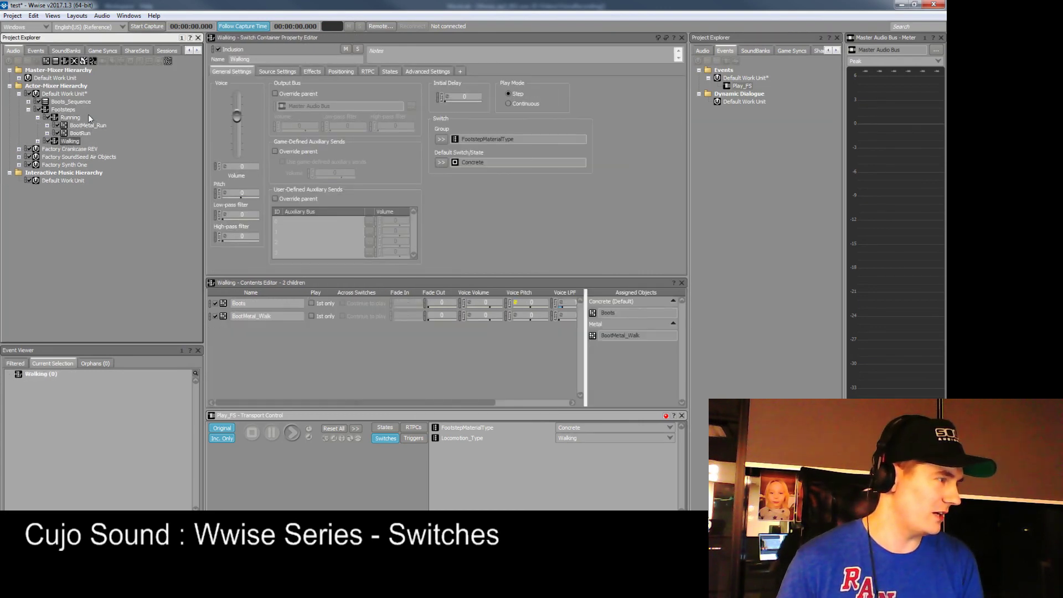
key(Up)
key(Right)
key(Up)
key(Up)
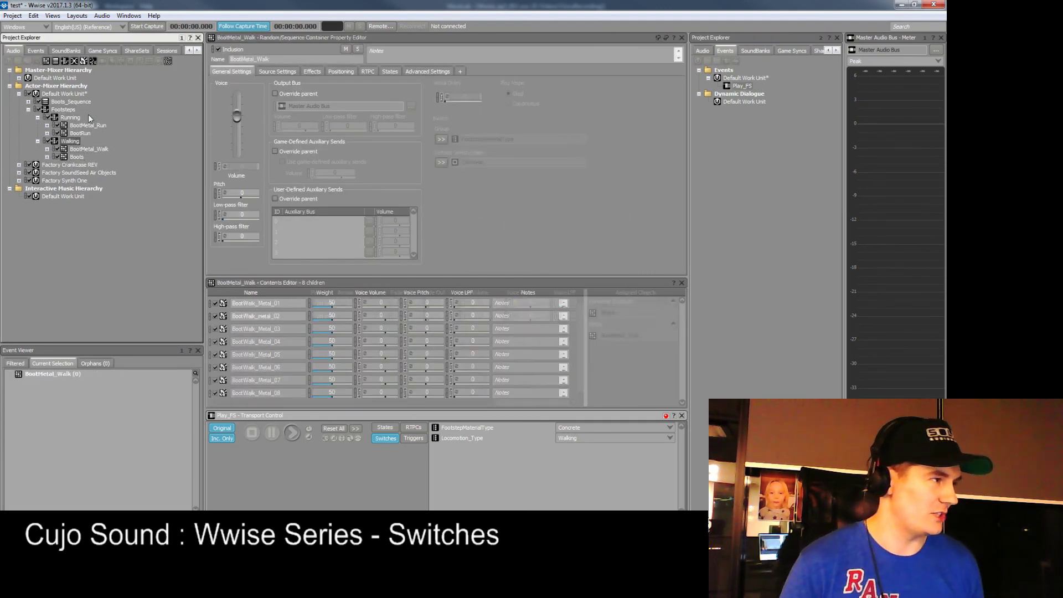
key(Left)
key(Left)
key(Down)
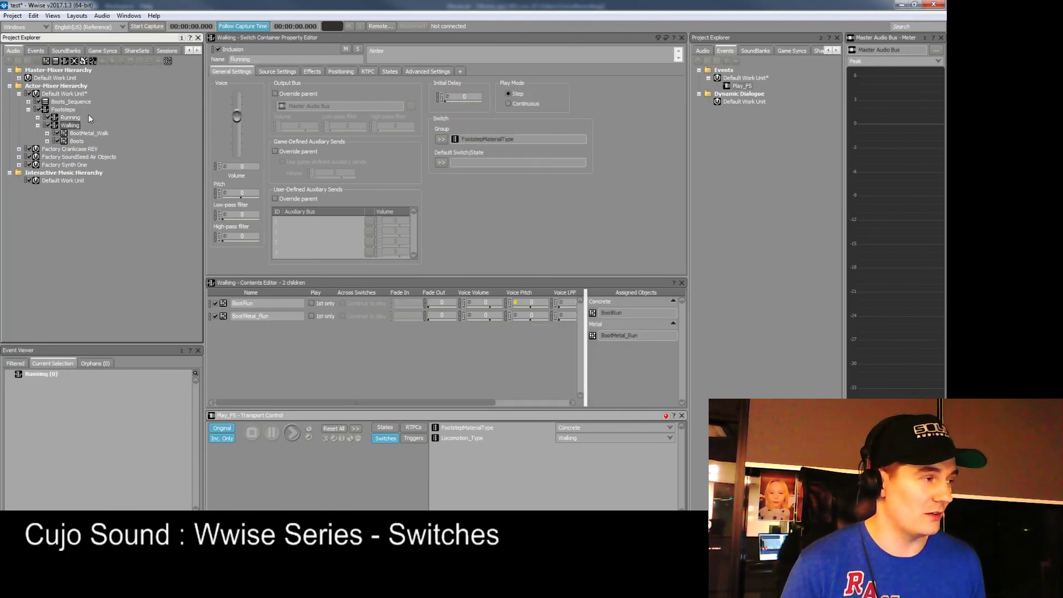
key(Left)
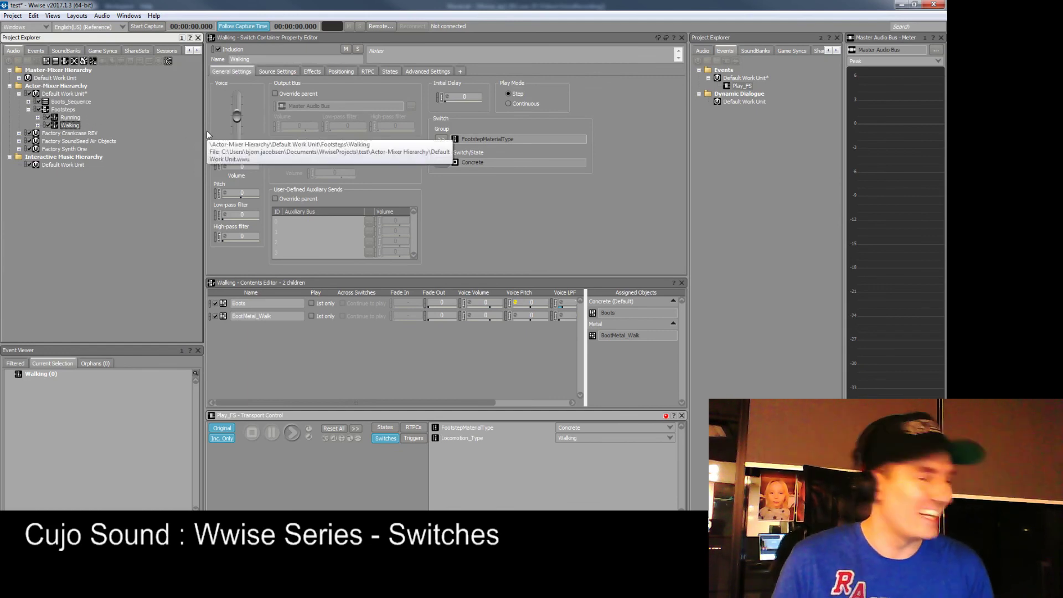
Select the Walking container to show Boots on Concrete and BootMetal_Walk on Metal
click(530, 198)
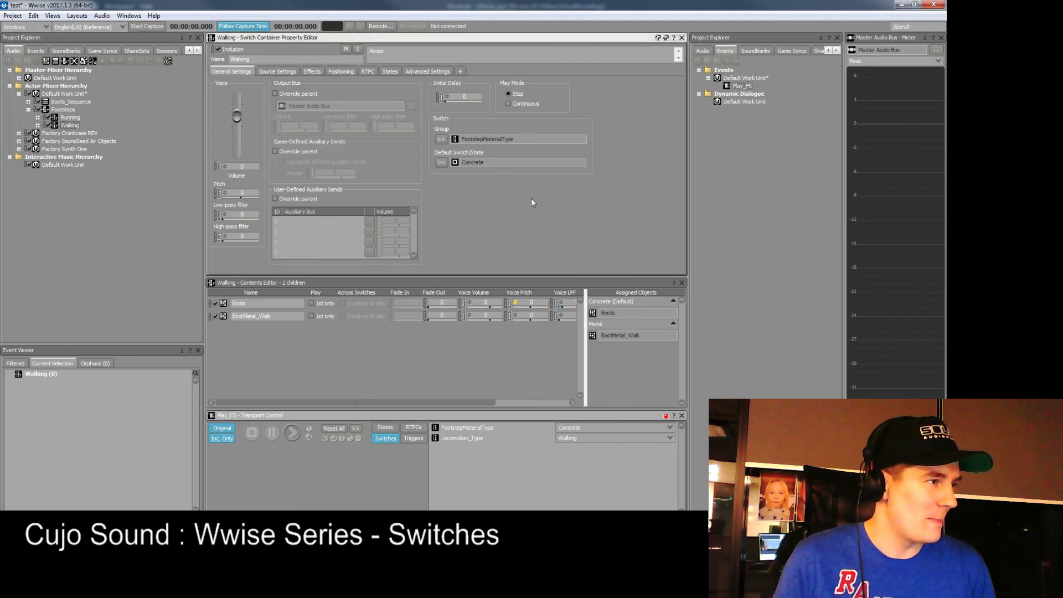